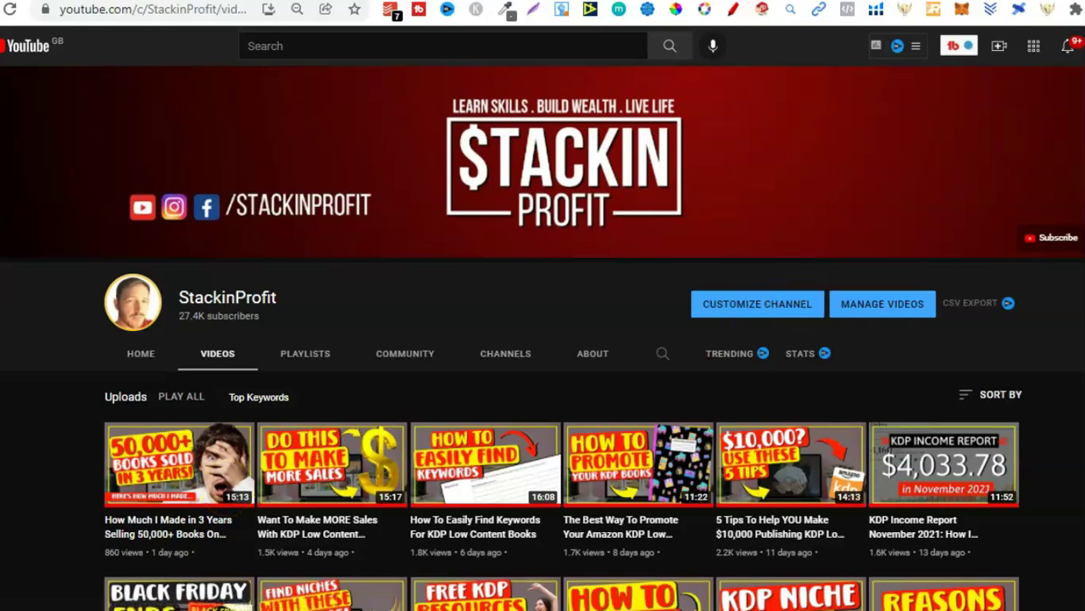
Step: Scroll down through the channel's video uploads and back up
scroll(543, 339, "down", 3)
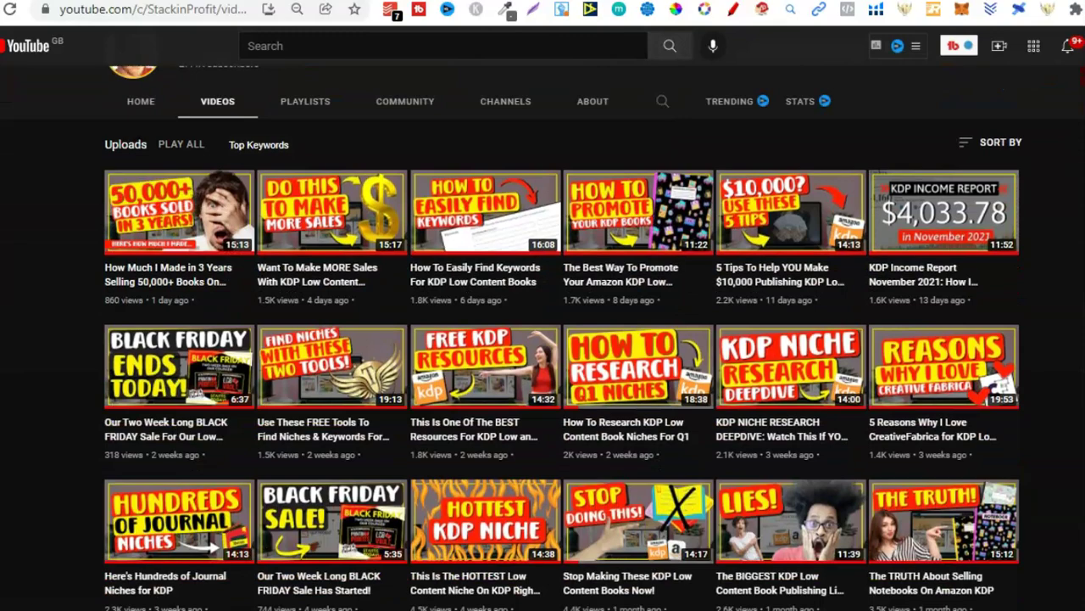
scroll(543, 356, "down", 4)
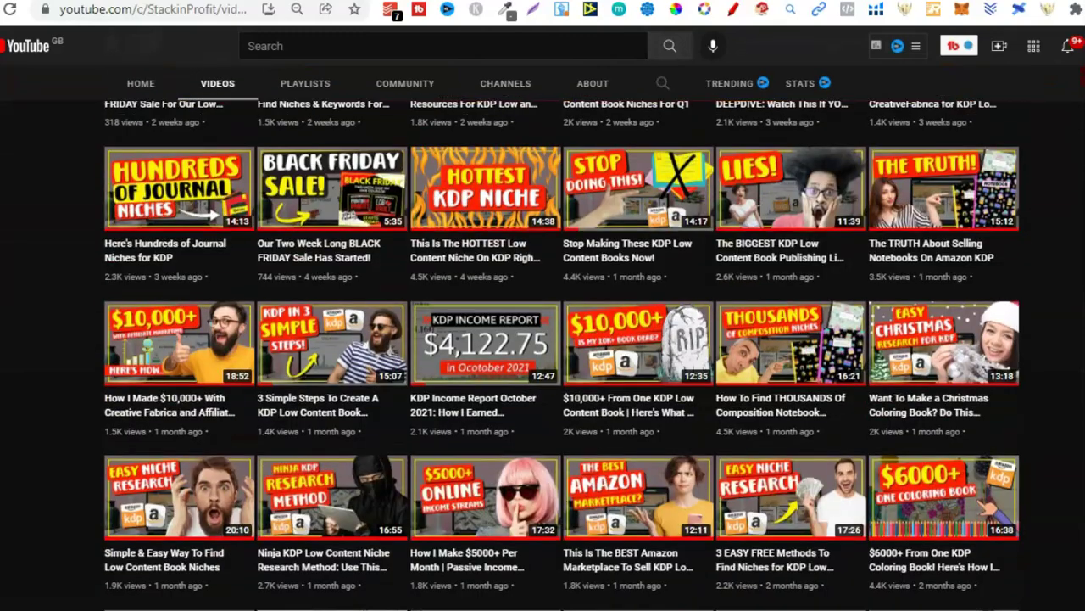
scroll(543, 356, "down", 3)
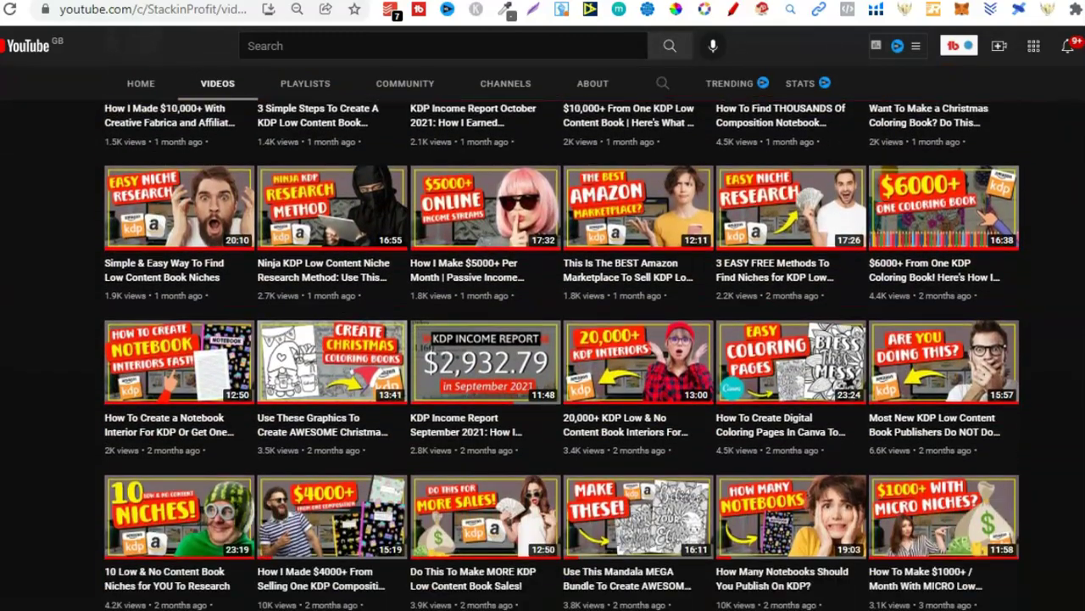
scroll(543, 356, "down", 4)
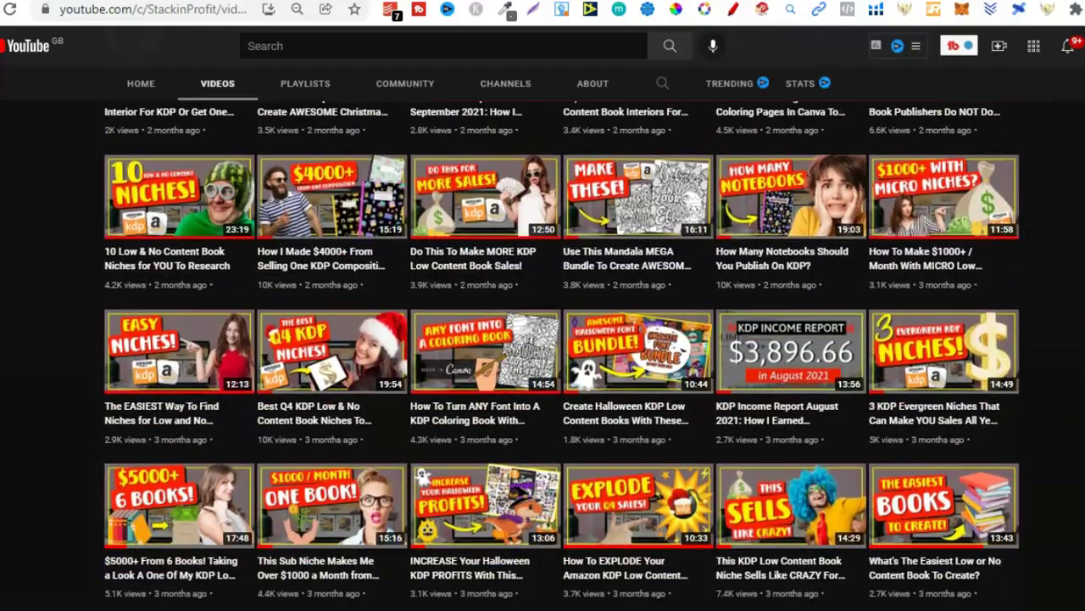
scroll(543, 356, "up", 15)
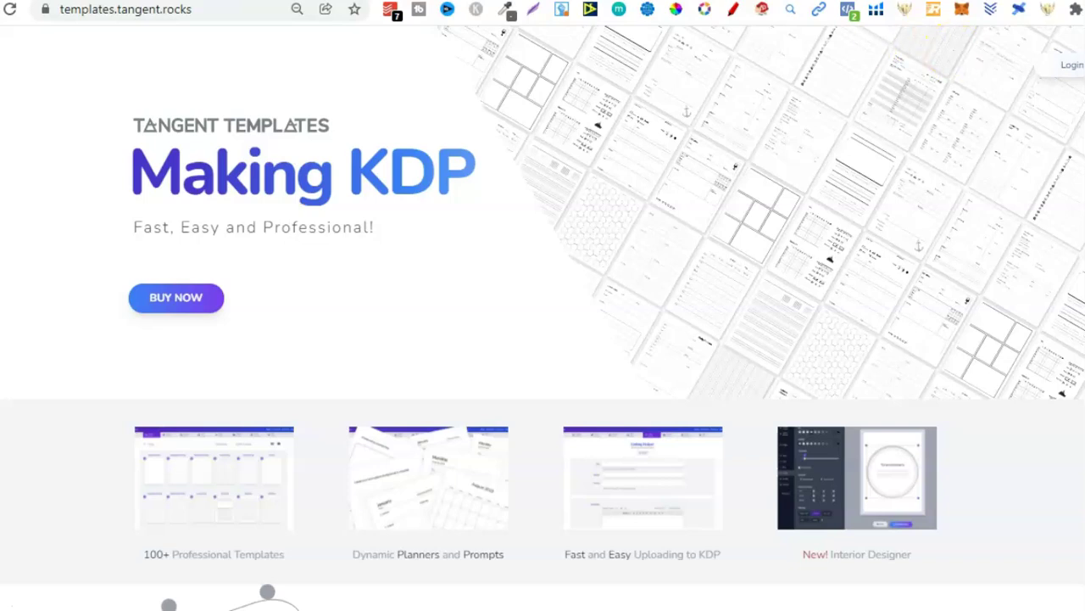
Step: Scroll the homepage and highlight the claim of 100 templates for niches
scroll(543, 318, "down", 2)
scroll(840, 166, "down", 2)
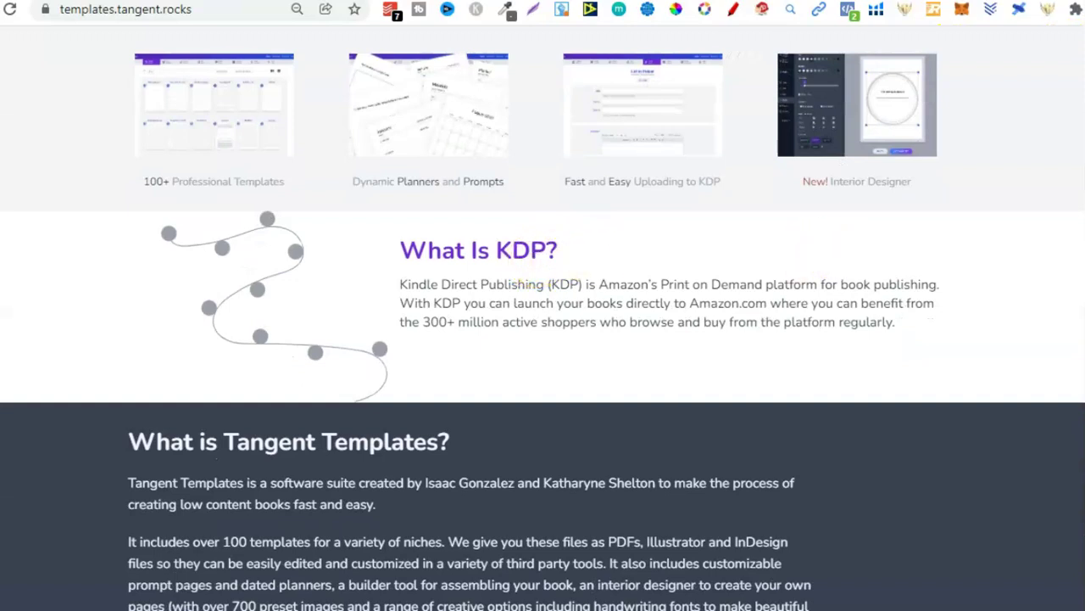
scroll(250, 127, "down", 4)
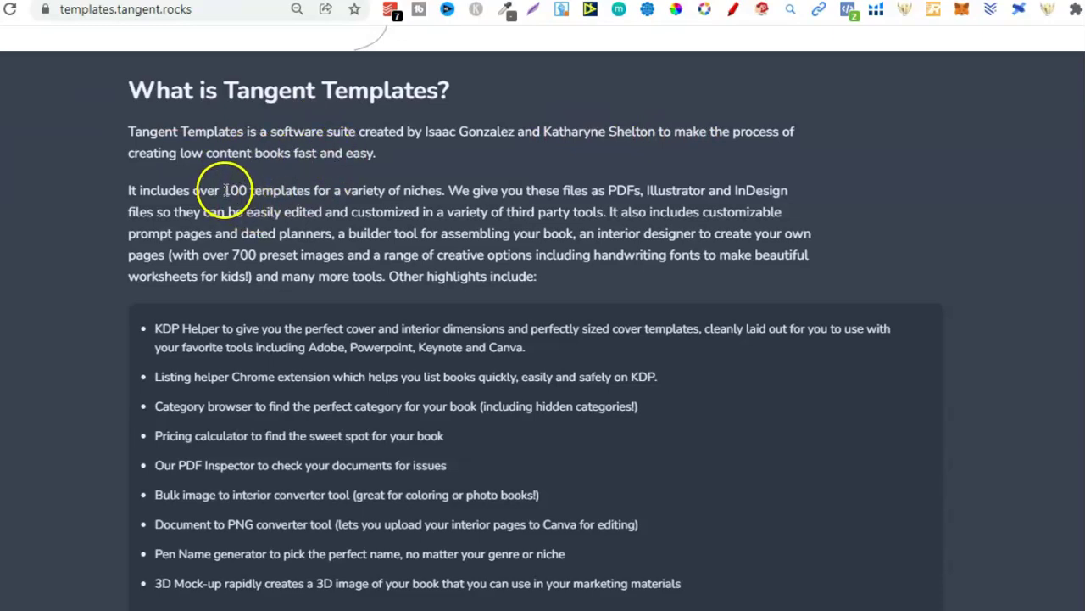
left_click_drag(225, 190, 448, 192)
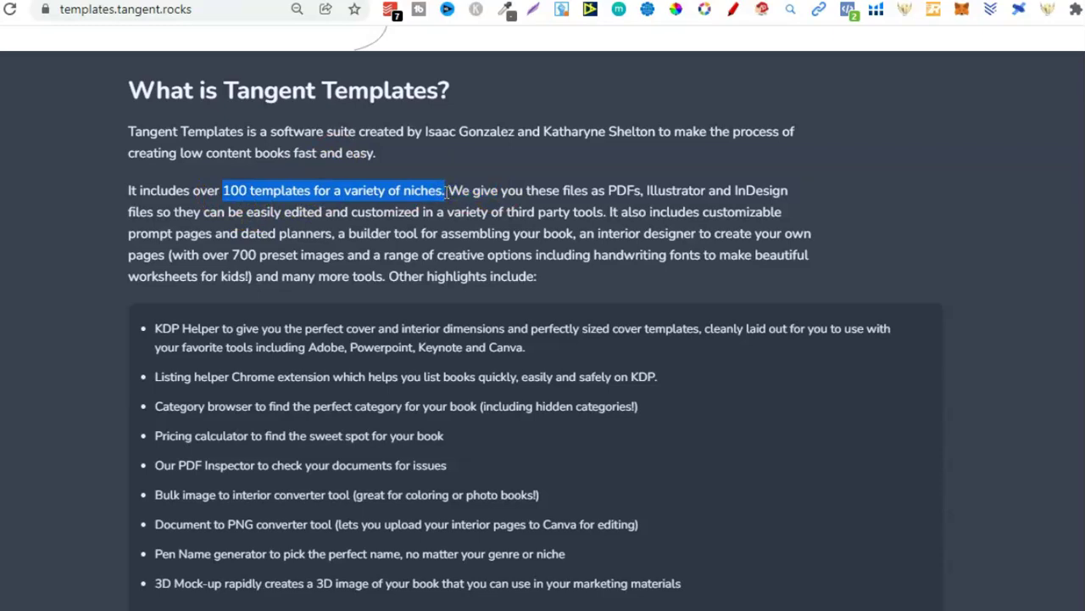
Step: Scroll through the rest of the product overview, then back up slightly
scroll(542, 318, "down", 7)
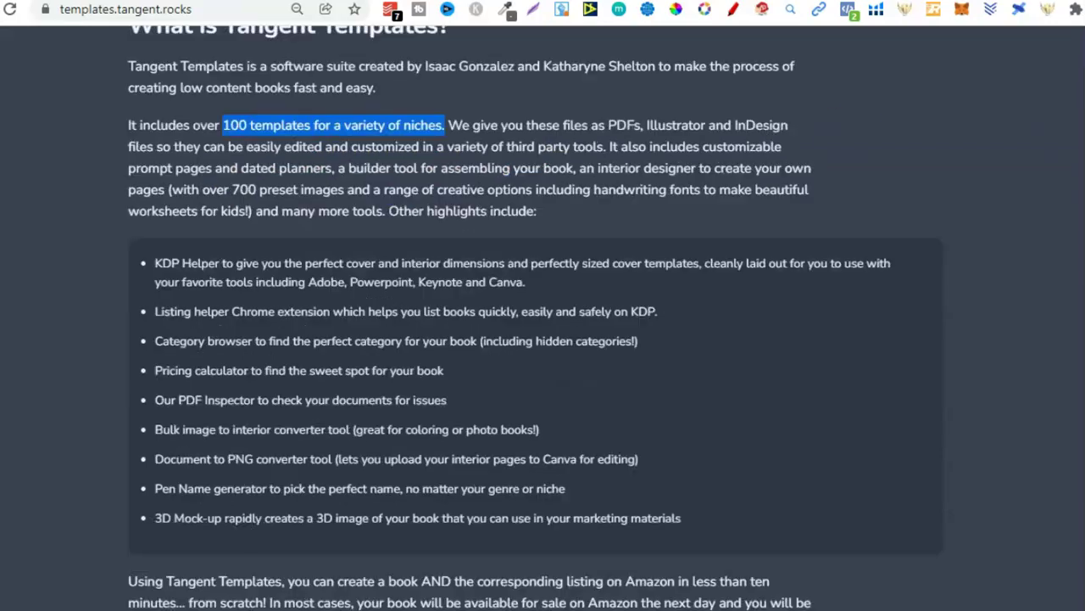
scroll(543, 318, "down", 13)
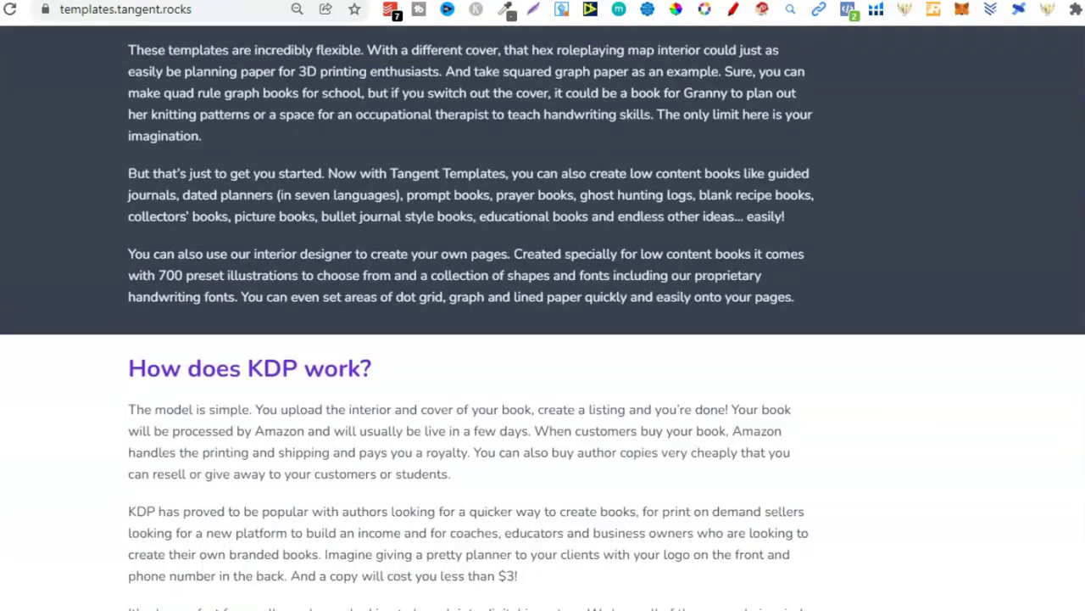
scroll(543, 318, "down", 10)
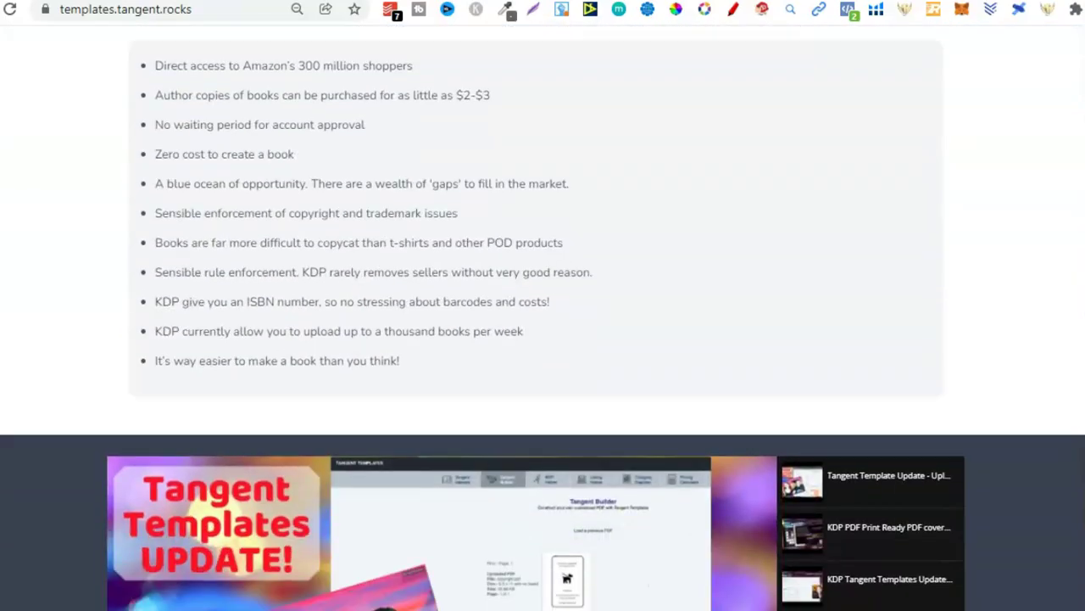
scroll(543, 318, "down", 7)
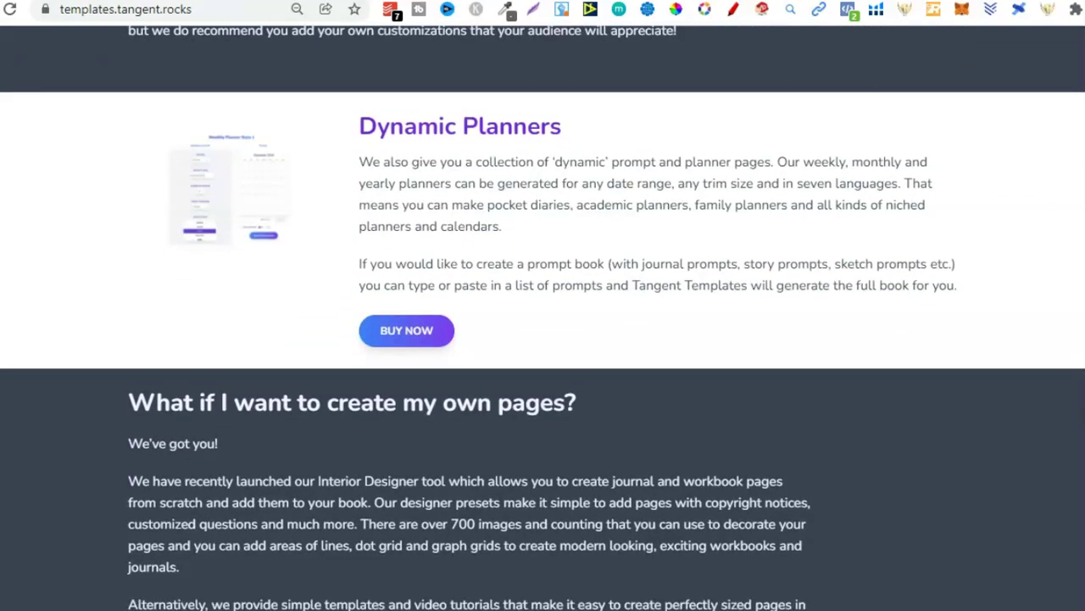
scroll(542, 317, "down", 9)
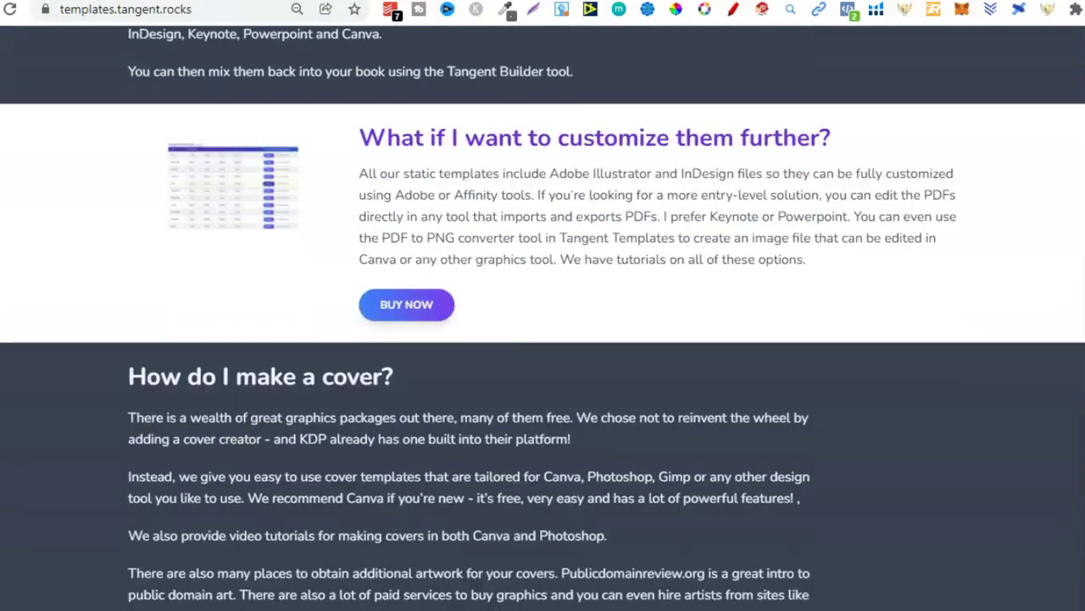
scroll(543, 318, "down", 4)
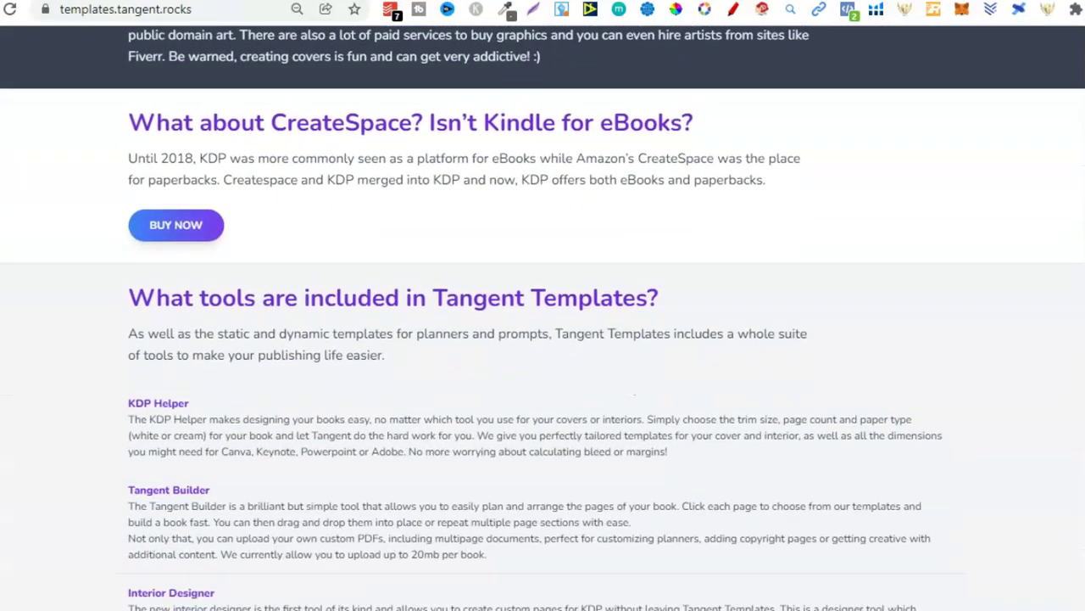
scroll(543, 318, "down", 5)
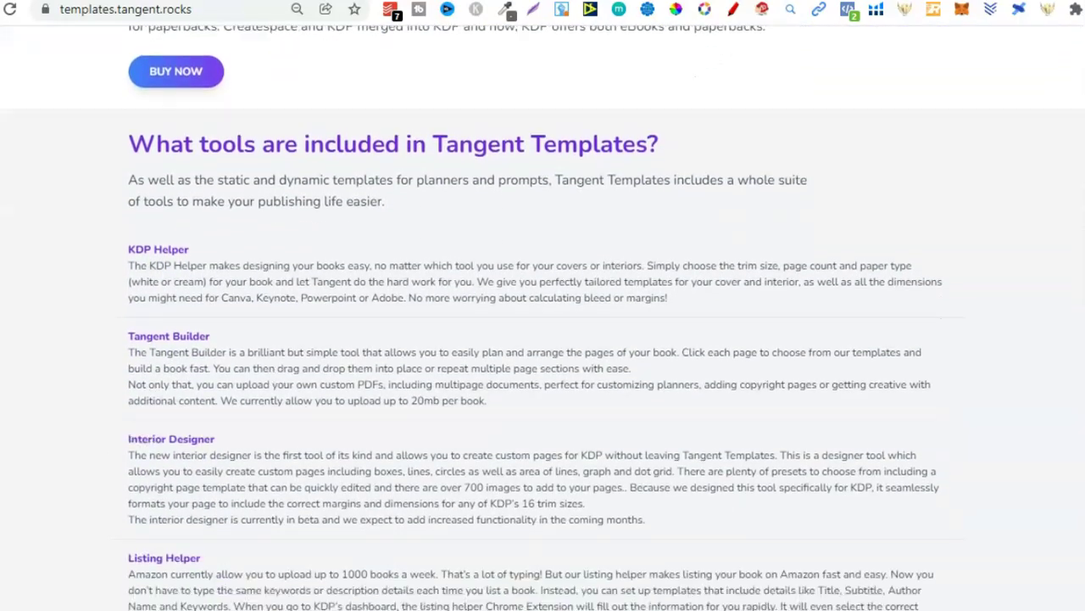
scroll(542, 318, "down", 6)
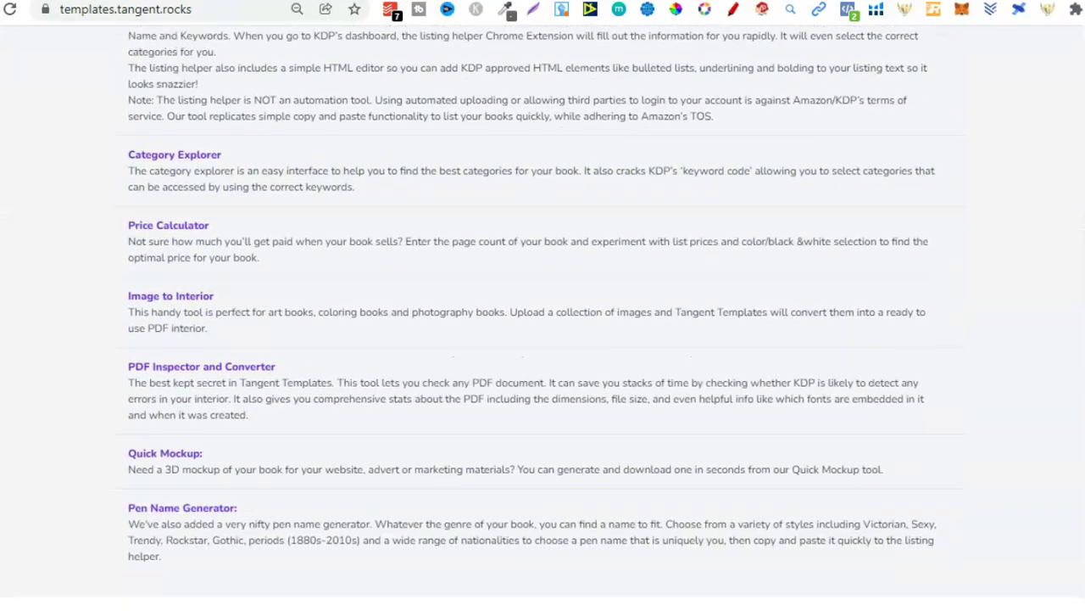
scroll(543, 318, "down", 1)
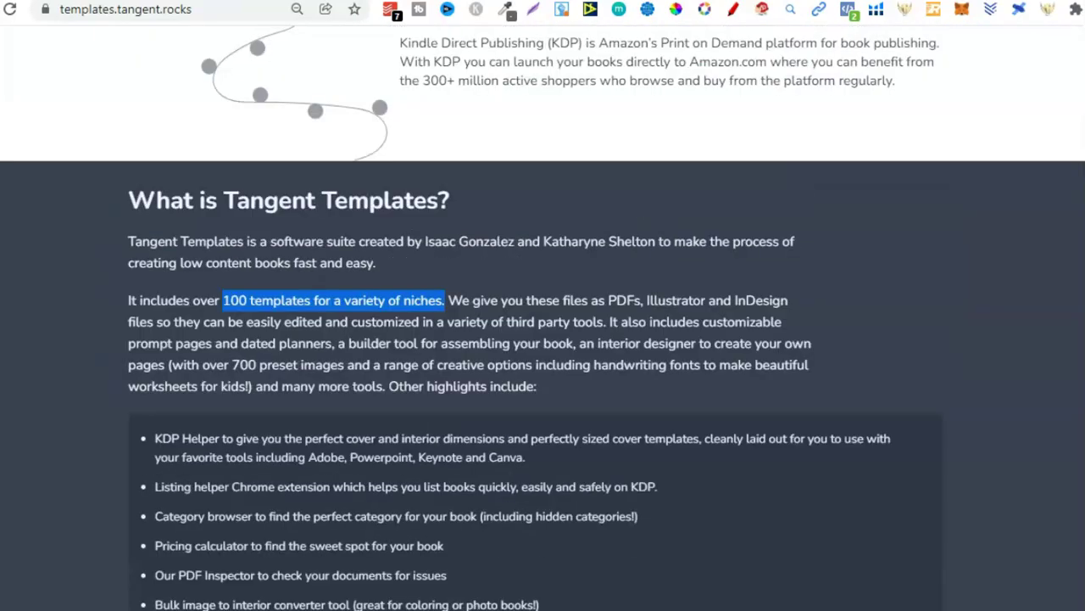
scroll(543, 318, "up", 4)
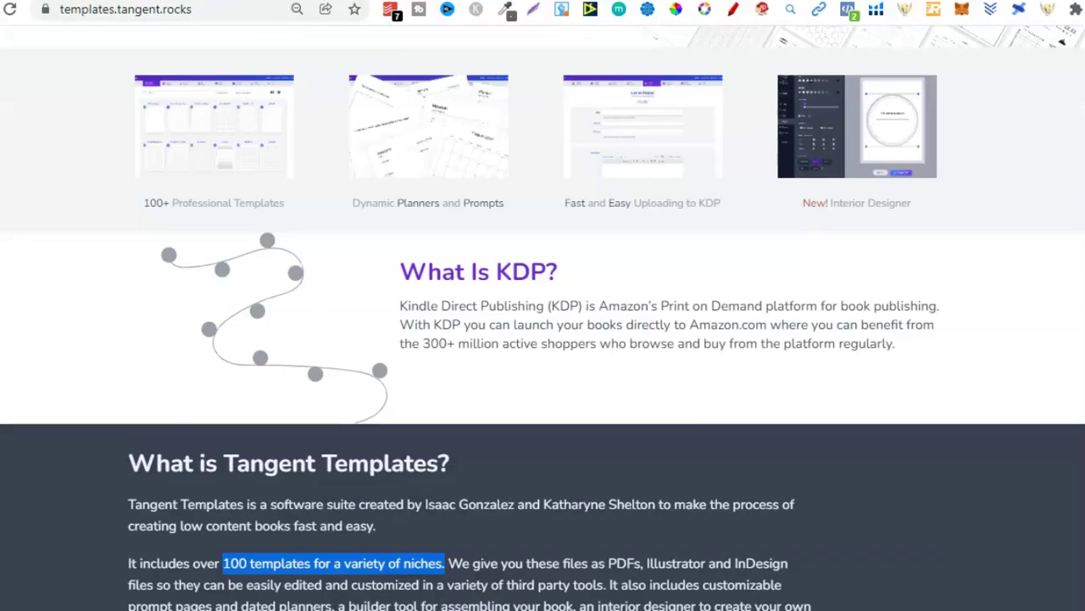
scroll(542, 318, "up", 5)
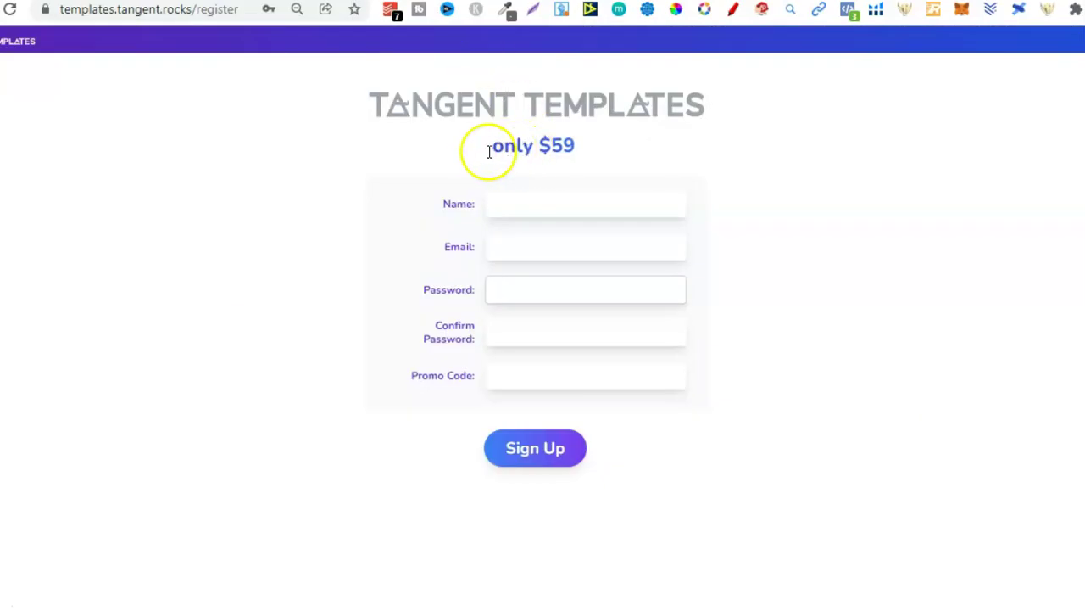
Step: Highlight the $59 registration price on the sign-up page
left_click_drag(574, 147, 542, 146)
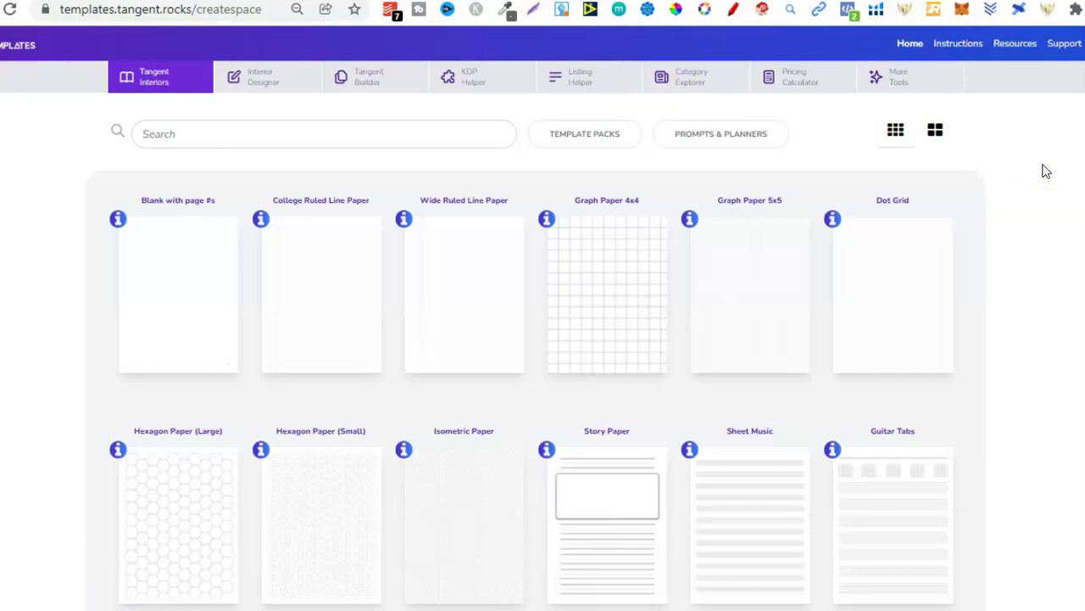
left_click(387, 133)
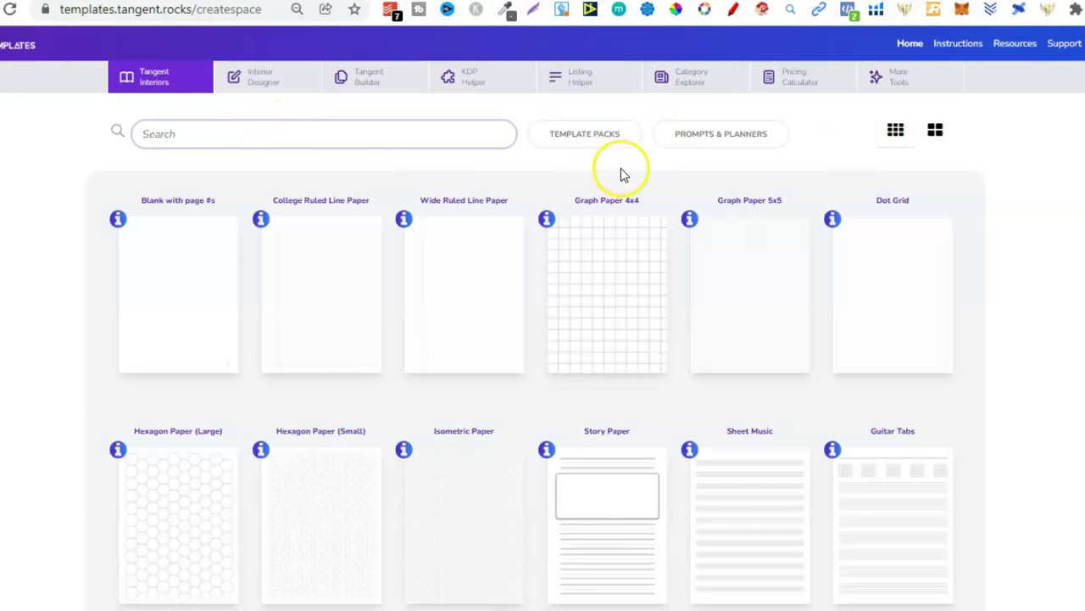
left_click(616, 141)
left_click(666, 144)
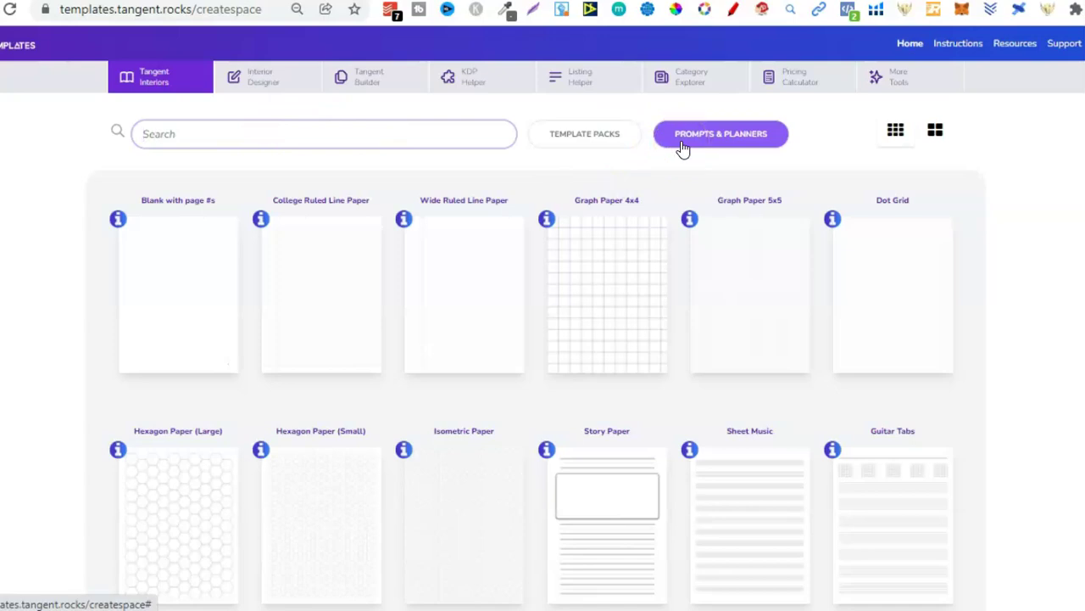
left_click(937, 138)
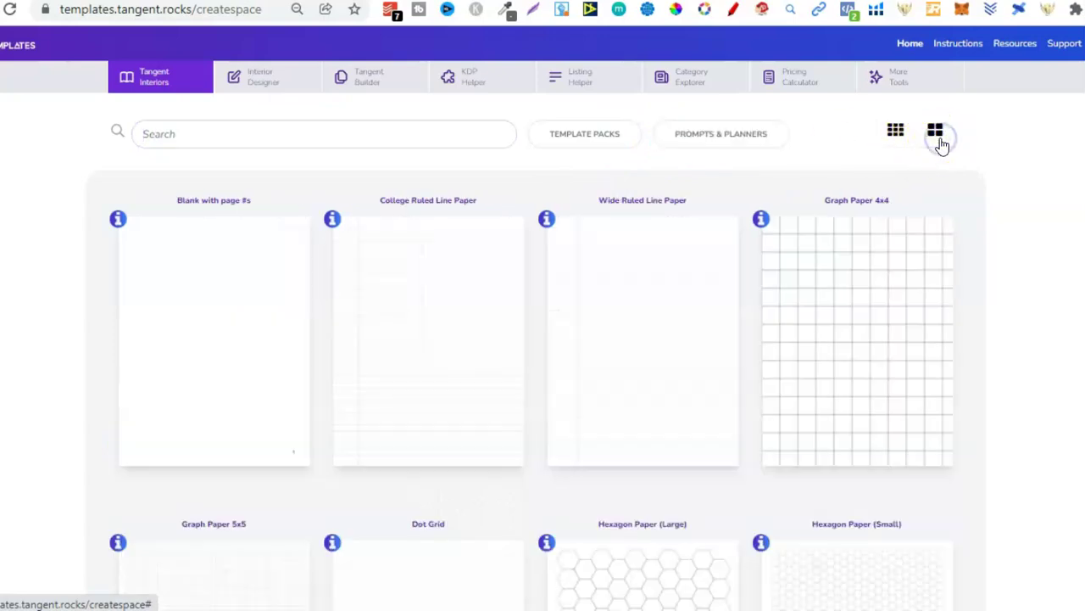
left_click(895, 127)
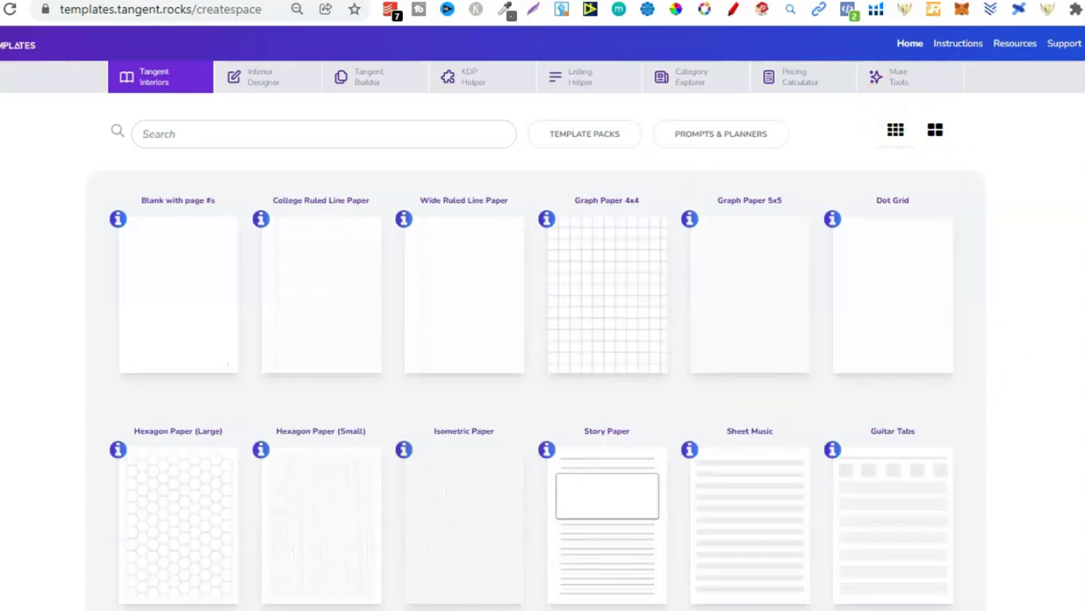
scroll(542, 340, "down", 1)
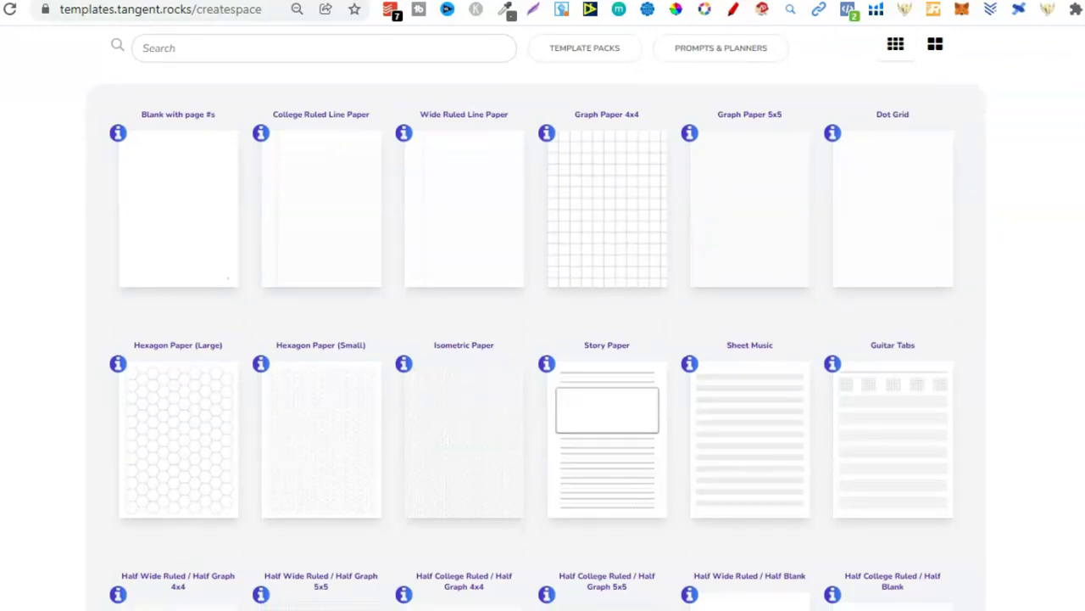
left_click(216, 162)
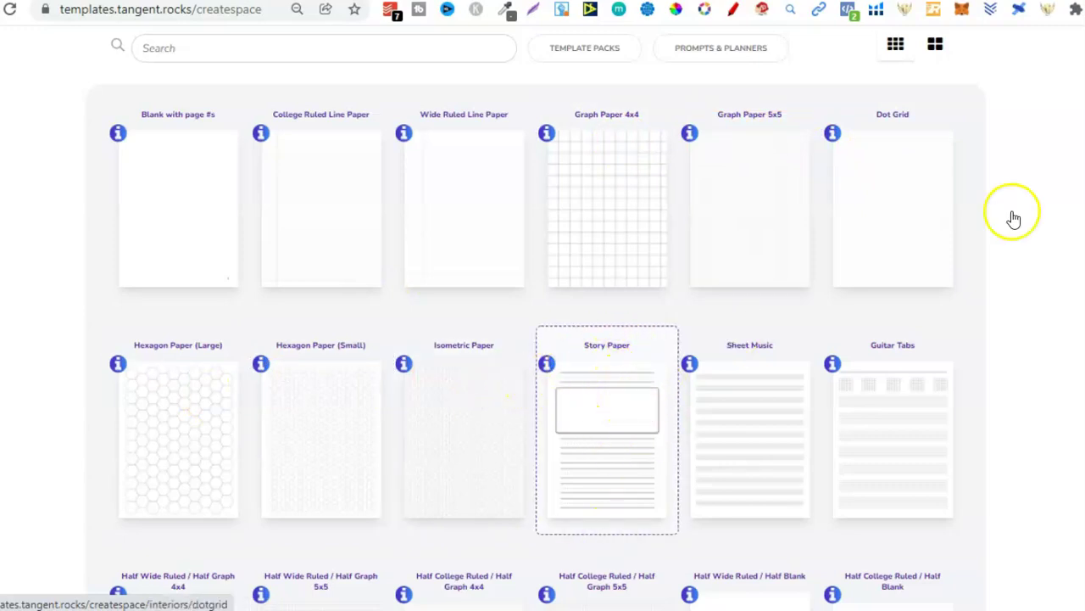
Step: Scroll down the interiors template grid past the first templates
scroll(1014, 219, "down", 3)
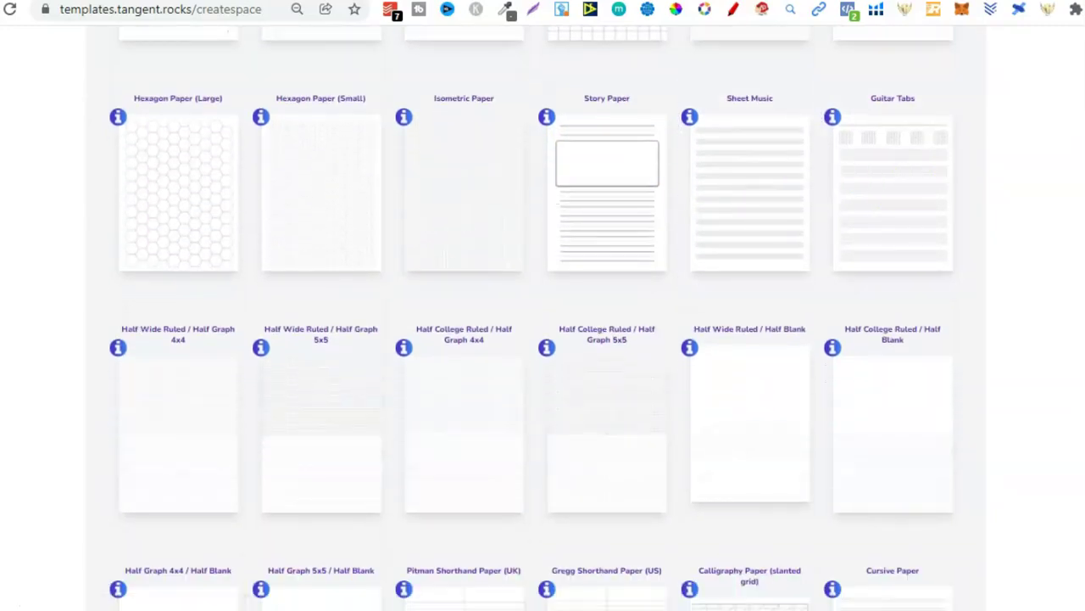
scroll(531, 318, "down", 2)
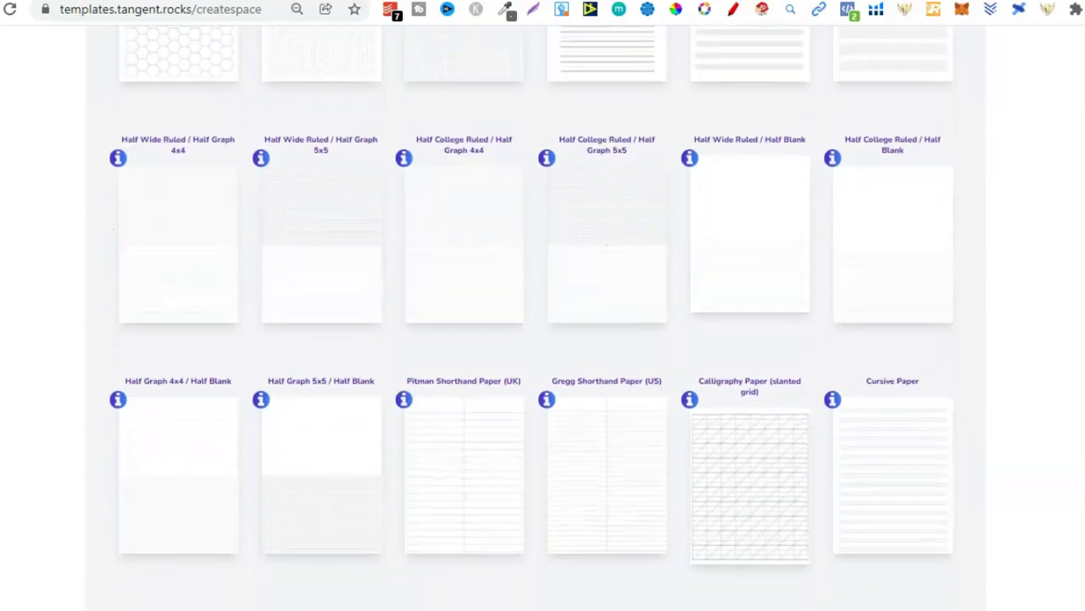
scroll(531, 318, "down", 3)
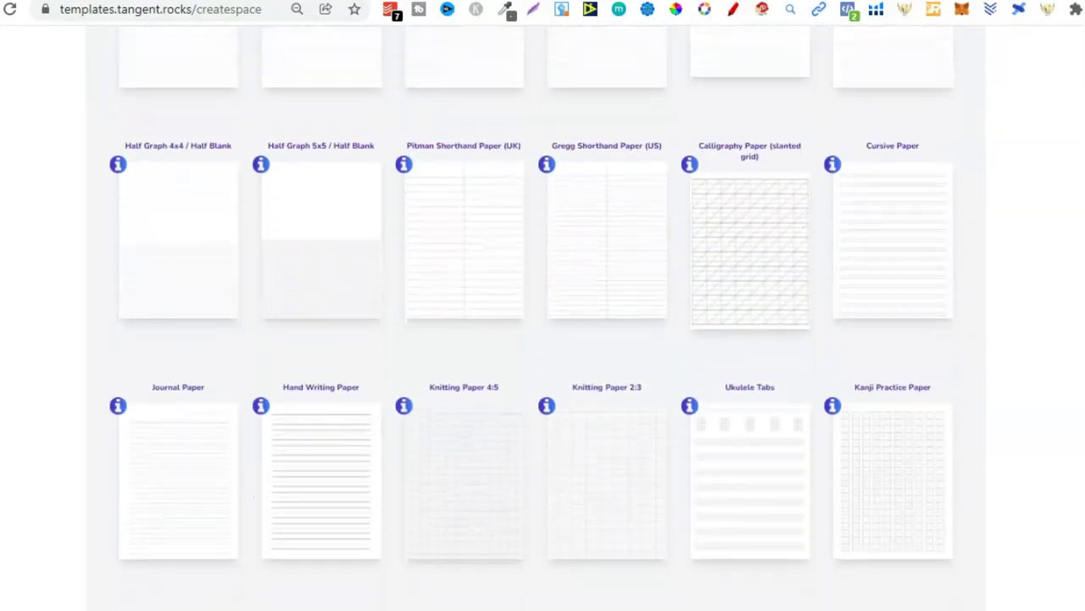
scroll(531, 318, "down", 2)
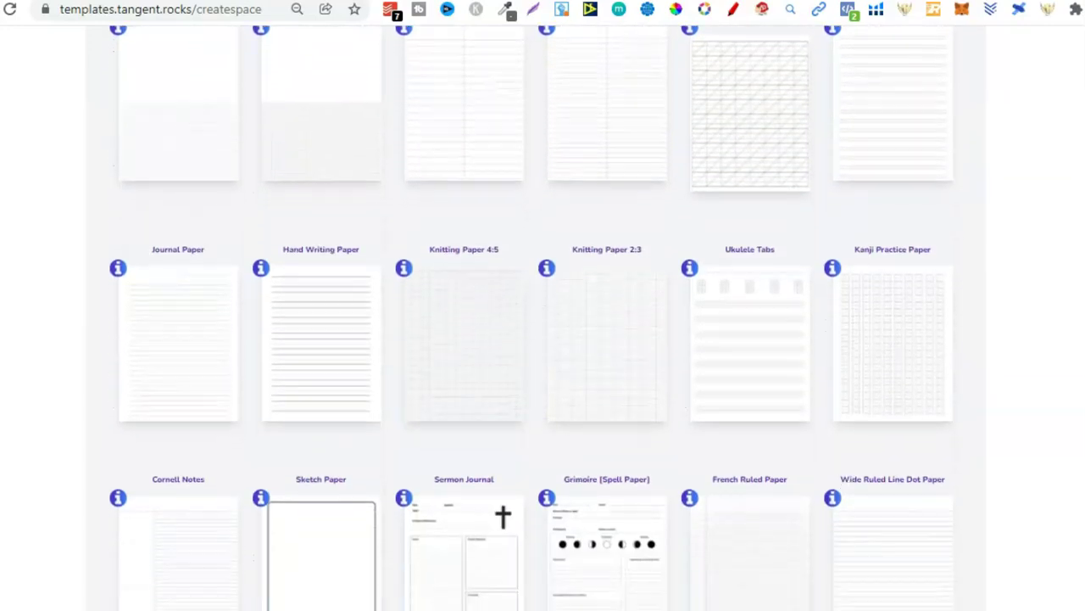
scroll(531, 318, "down", 1)
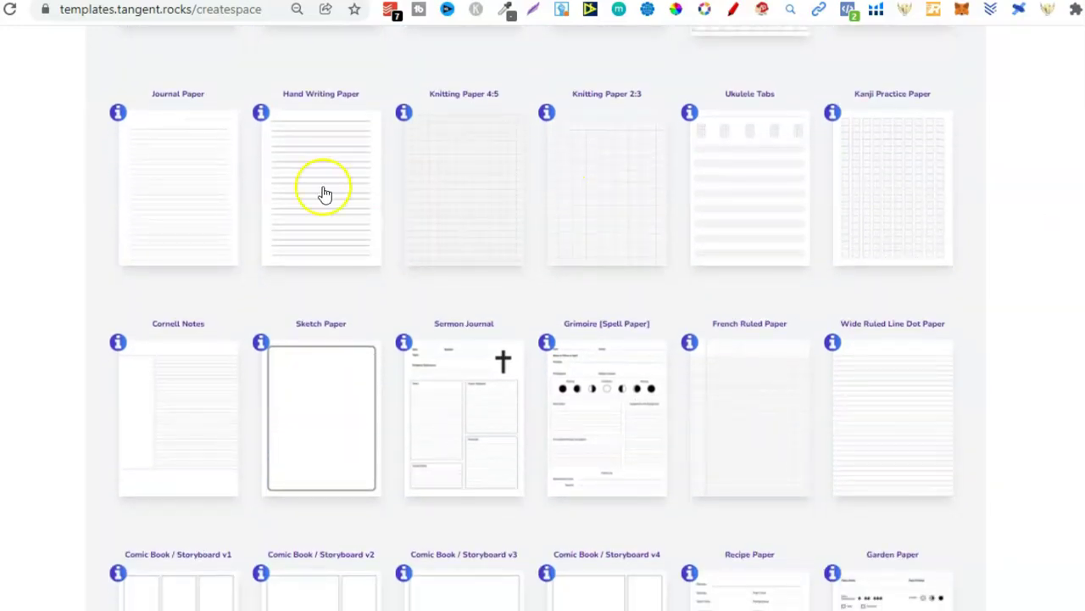
left_click(155, 227)
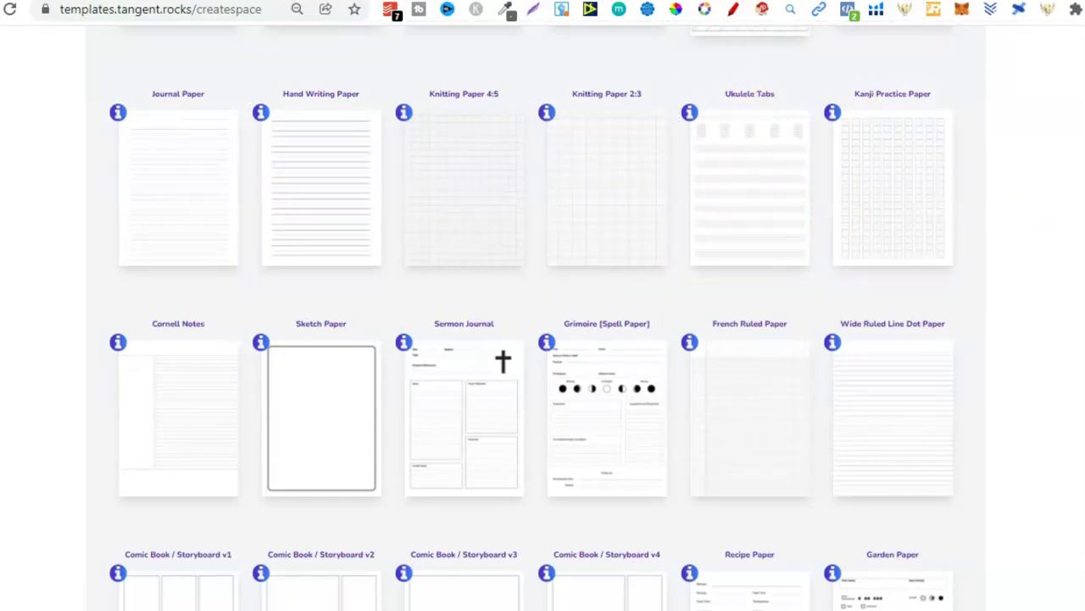
Step: Continue through Template Packs and Dynamic Templates to the footer, then jump back to the top
scroll(543, 318, "down", 3)
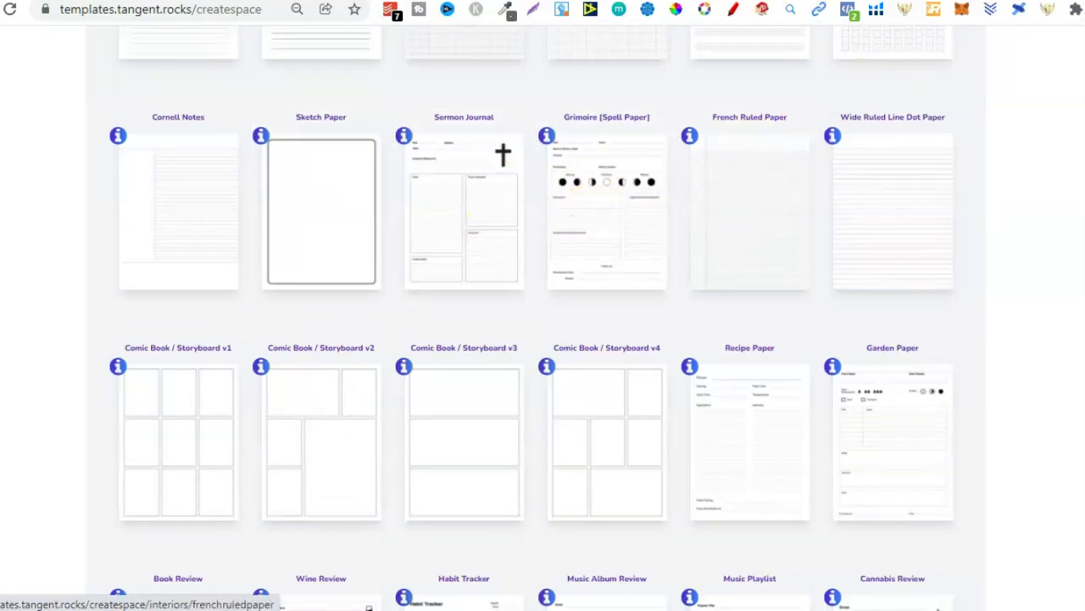
scroll(503, 154, "down", 5)
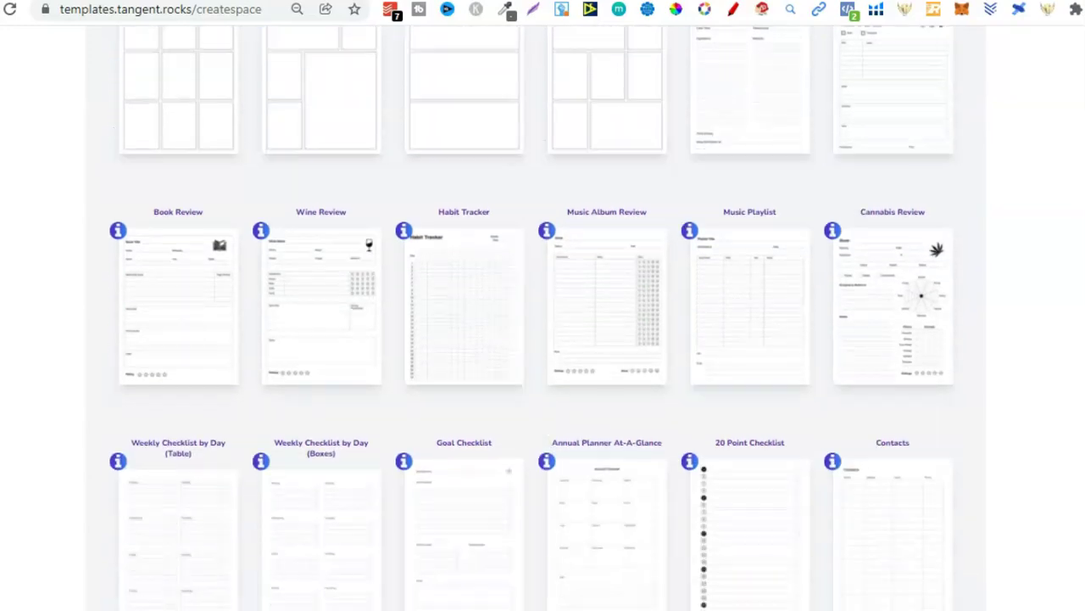
scroll(535, 316, "down", 2)
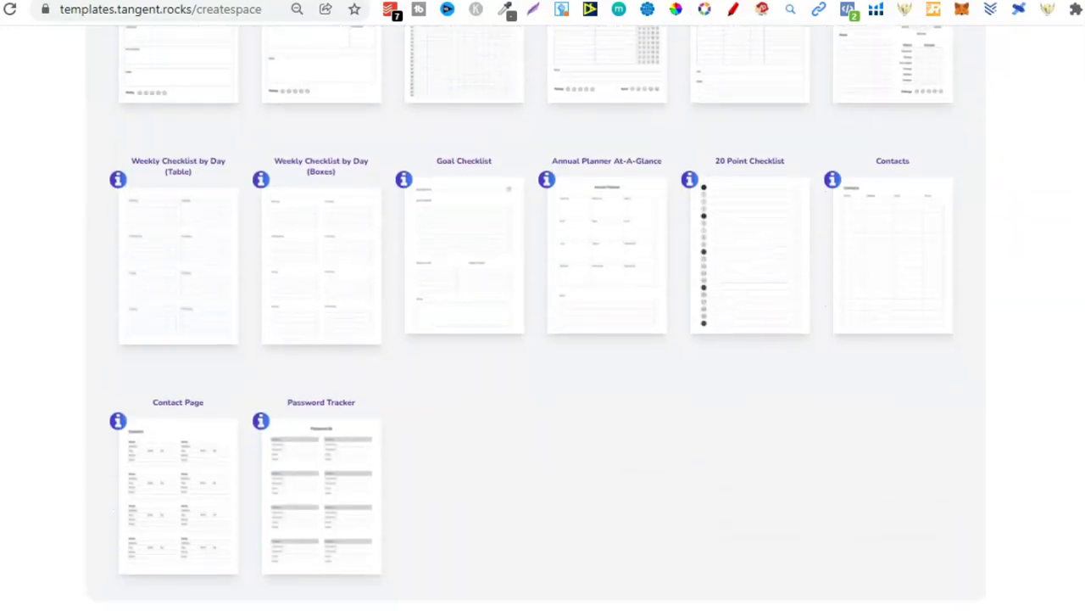
scroll(535, 316, "down", 4)
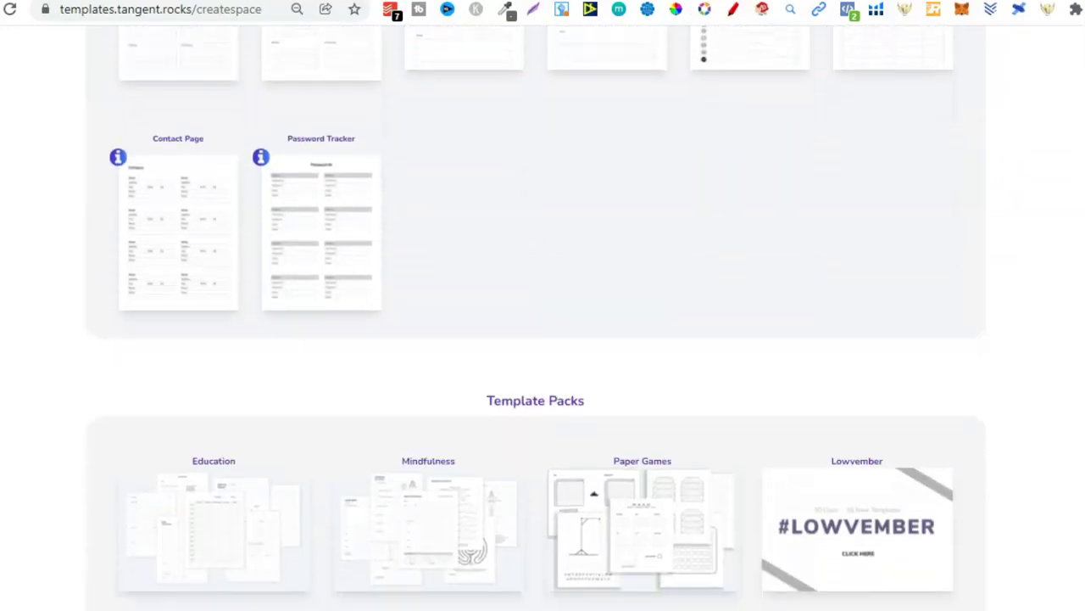
scroll(560, 80, "down", 3)
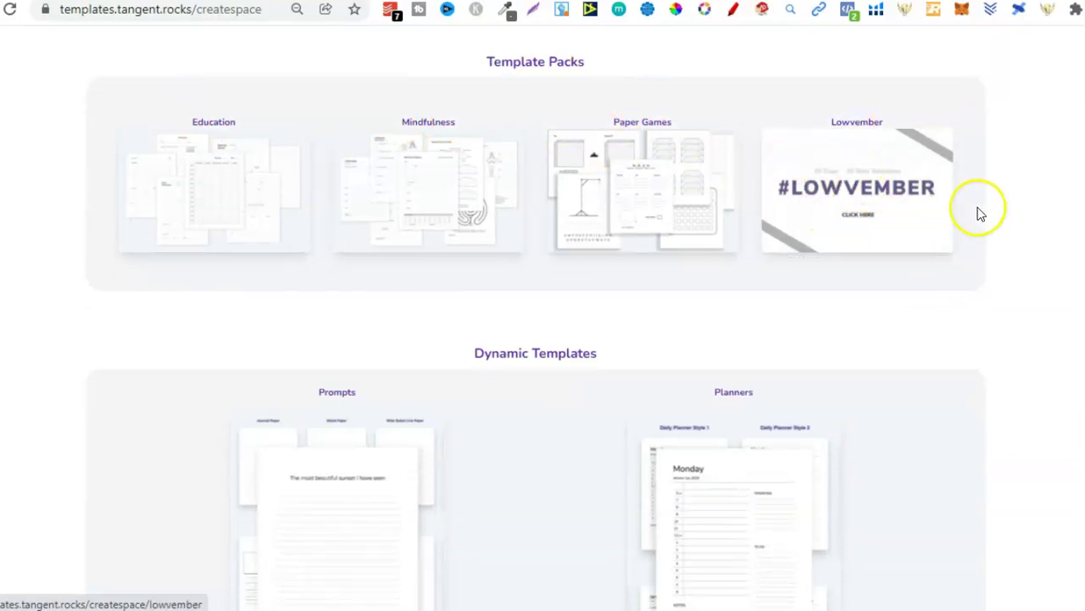
scroll(536, 322, "down", 2)
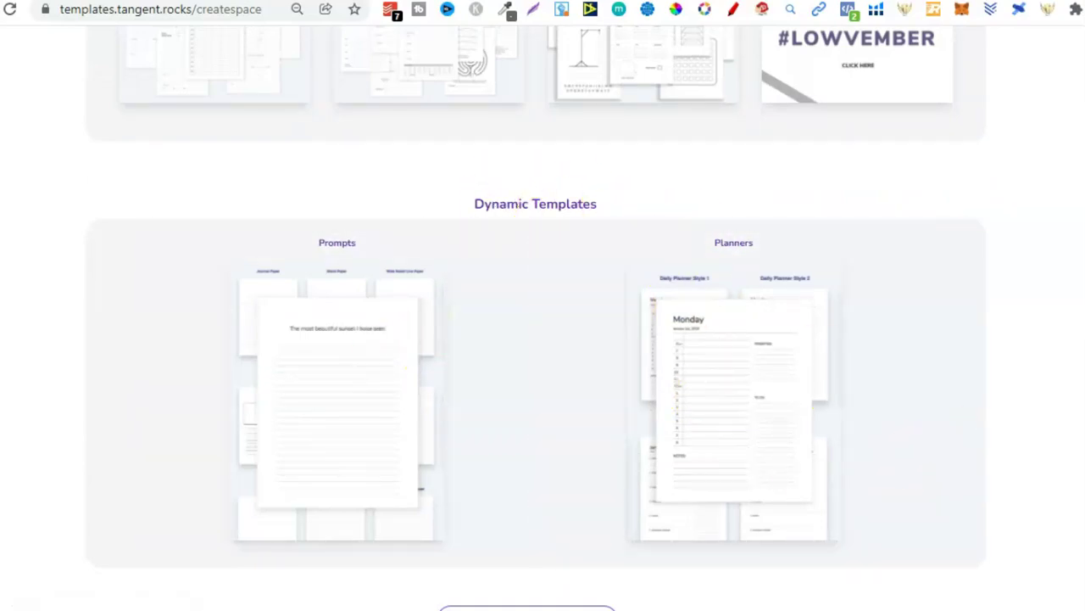
scroll(536, 318, "down", 4)
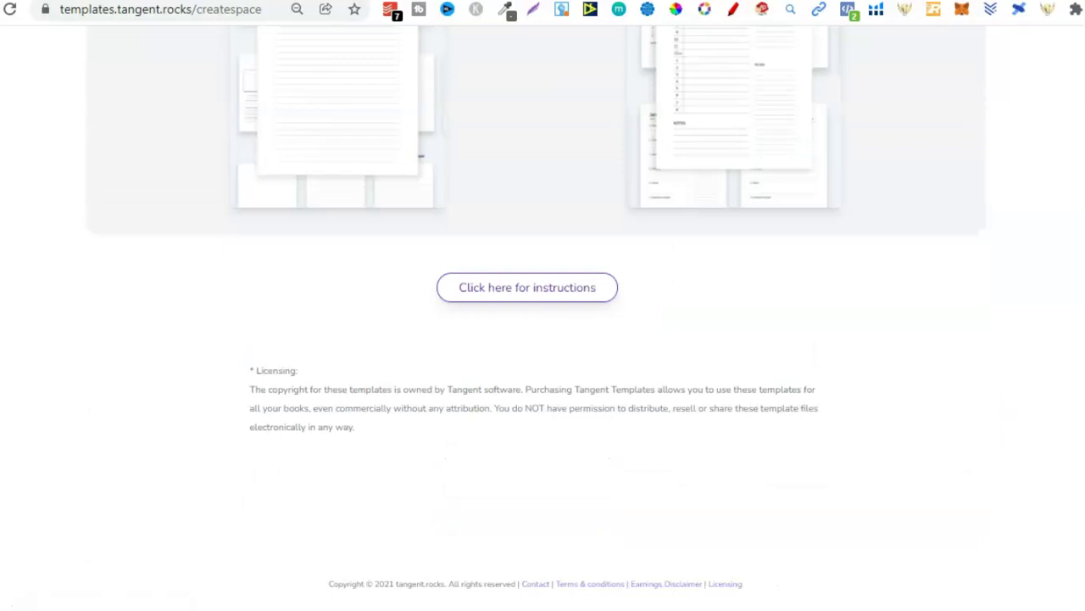
key("Home")
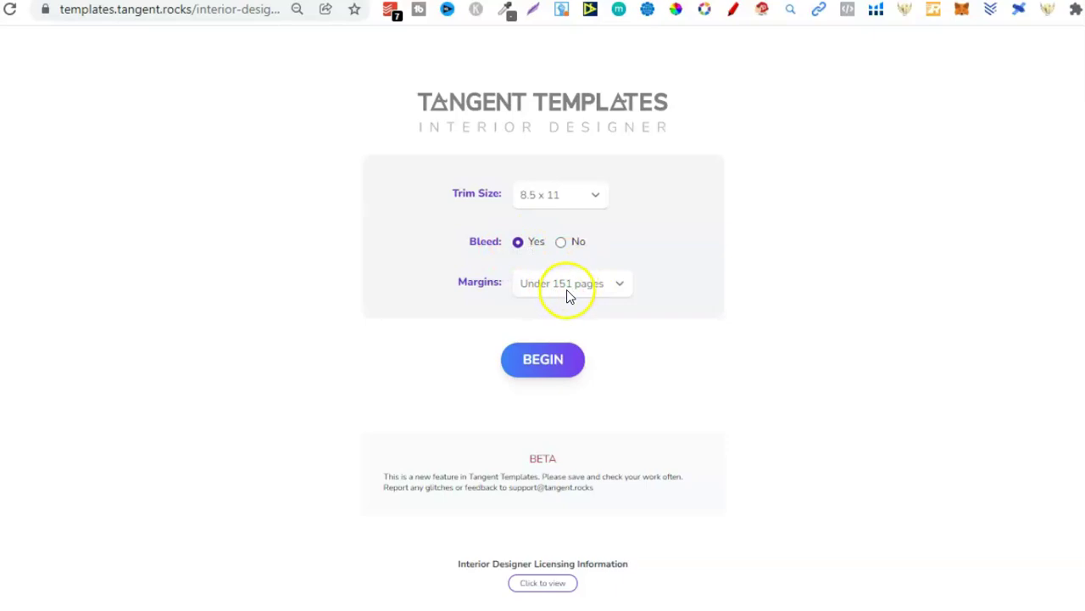
Step: Begin an 8.5 x 11 design with bleed and under-151-page margins
left_click(553, 361)
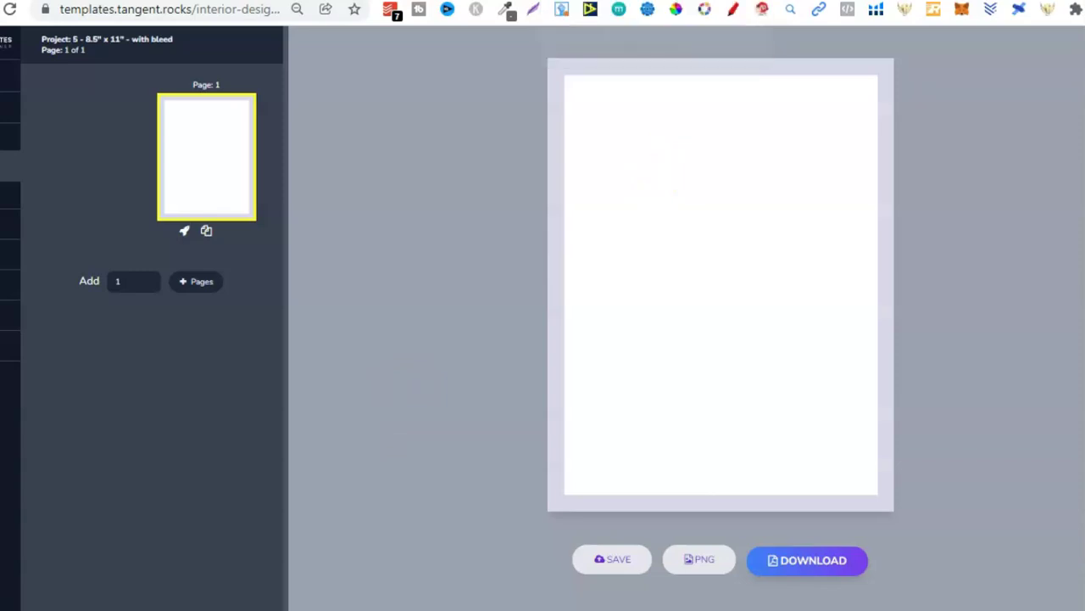
Step: Return to the template library and bring up the Tangent Builder's Quick Start options
key("alt+Left")
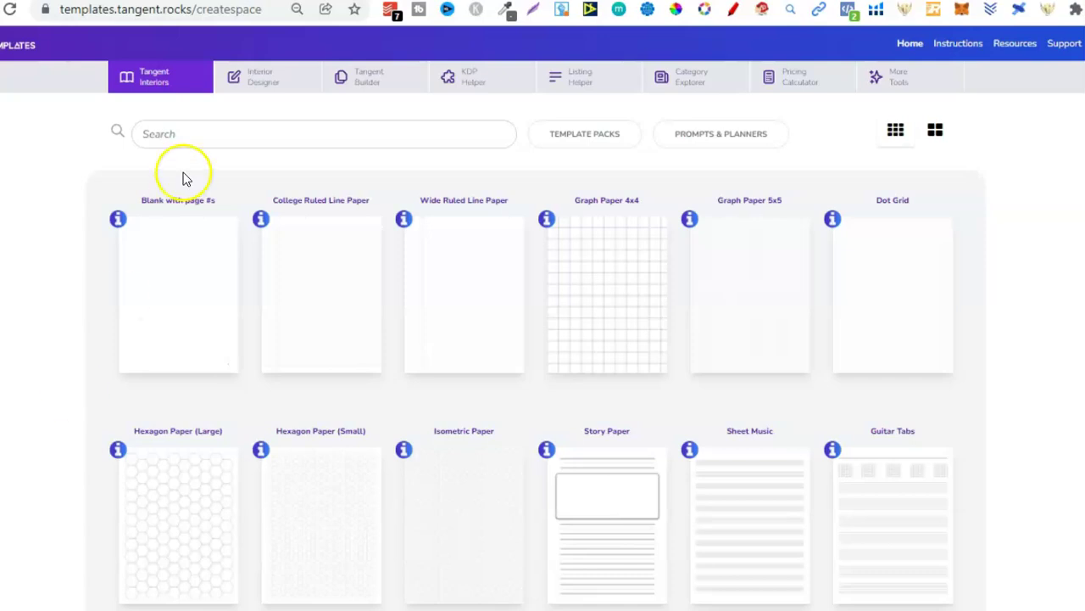
left_click(373, 88)
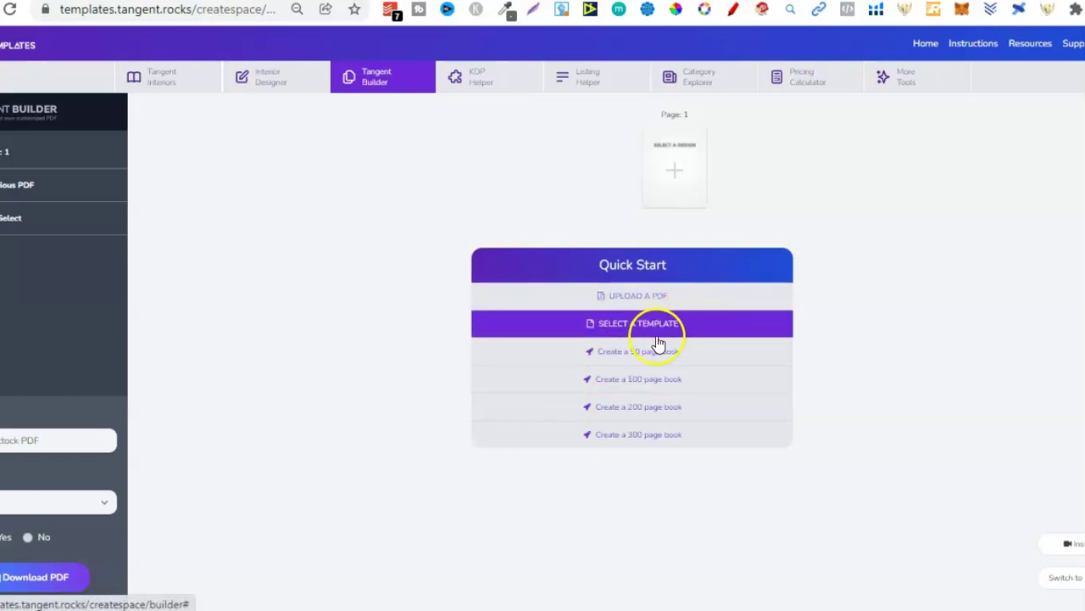
left_click(288, 85)
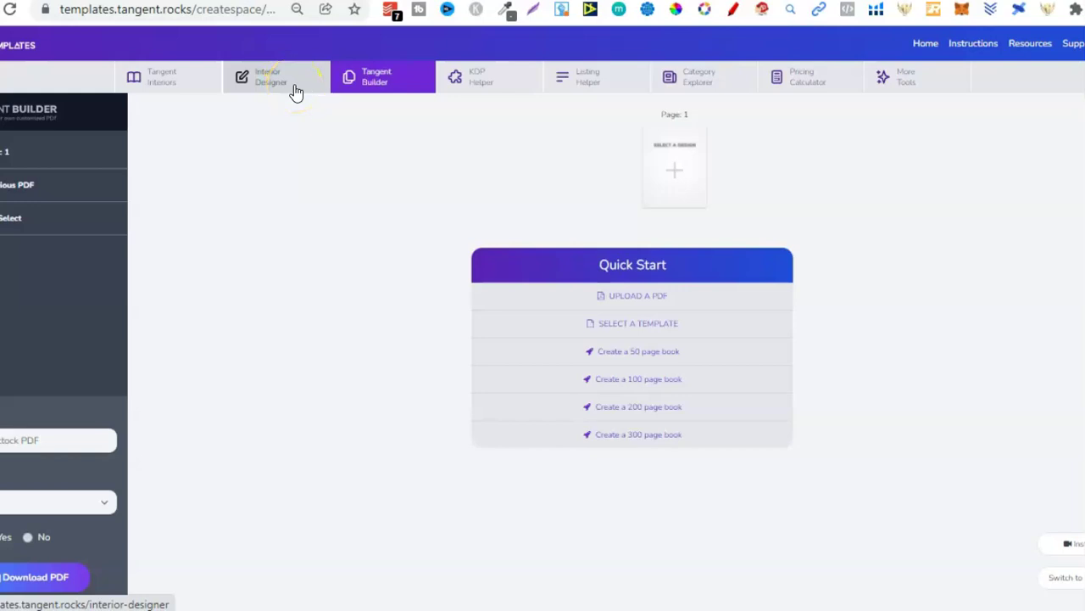
left_click(296, 92)
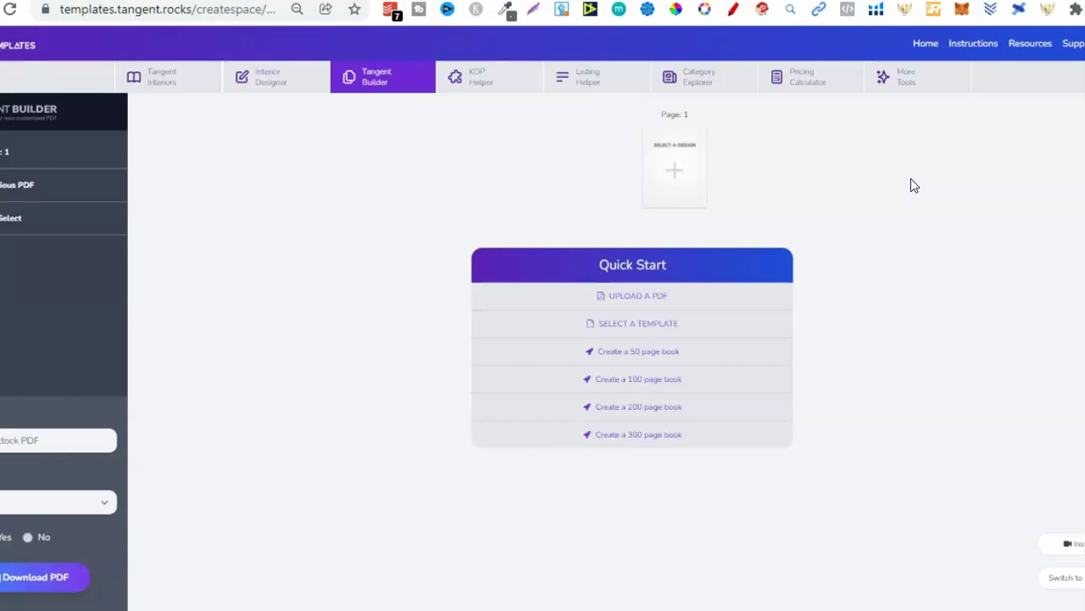
Step: Calculate KDP dimensions for a 100-page book with interior bleed: 17.48" x 11.25" cover, 0.23" spine
left_click(468, 85)
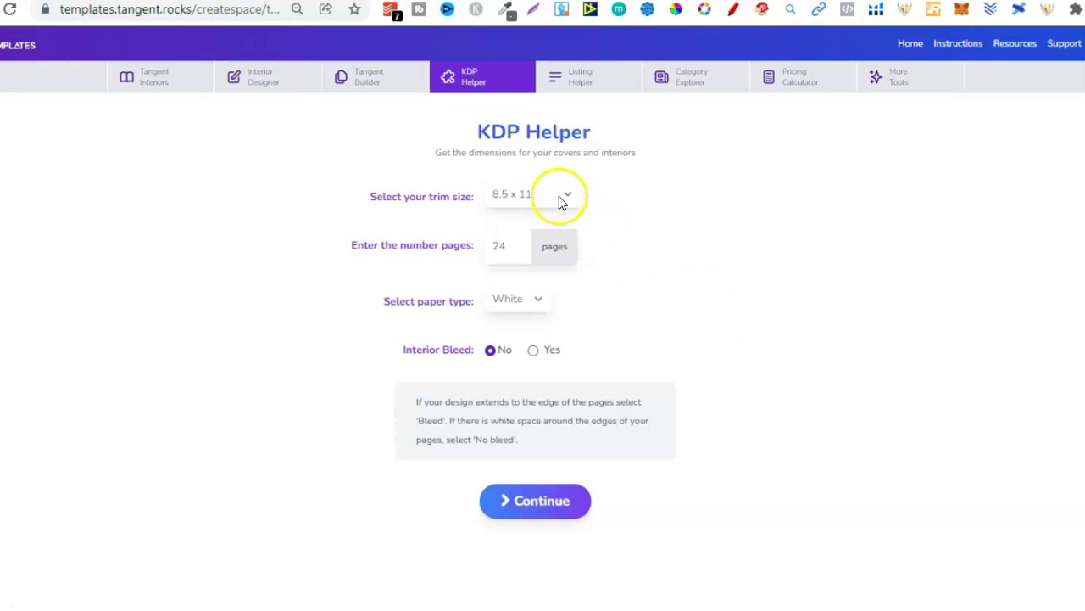
double_click(504, 246)
type("1")
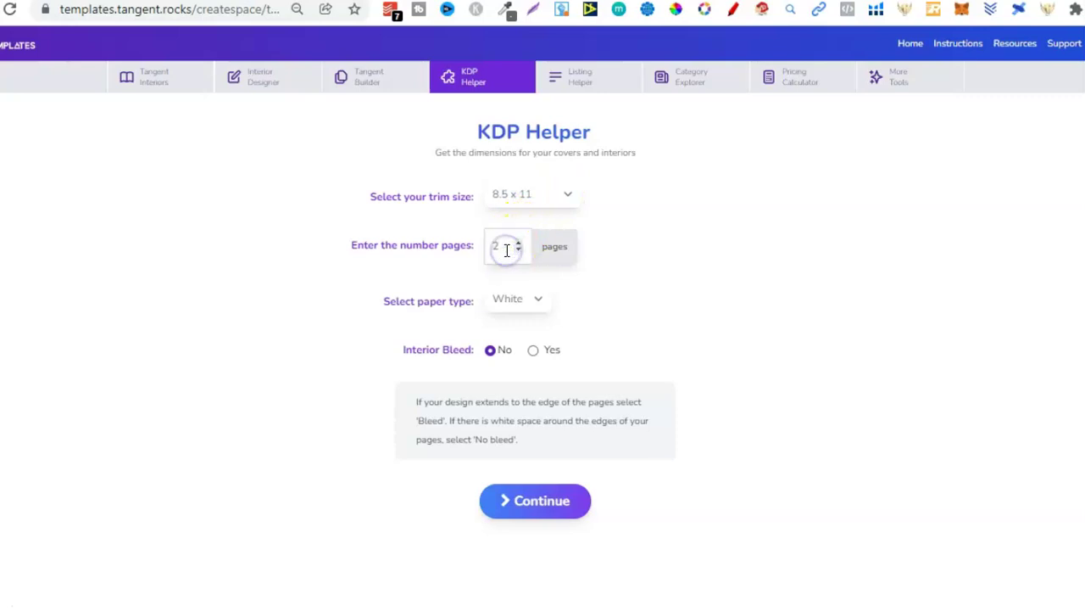
type("00")
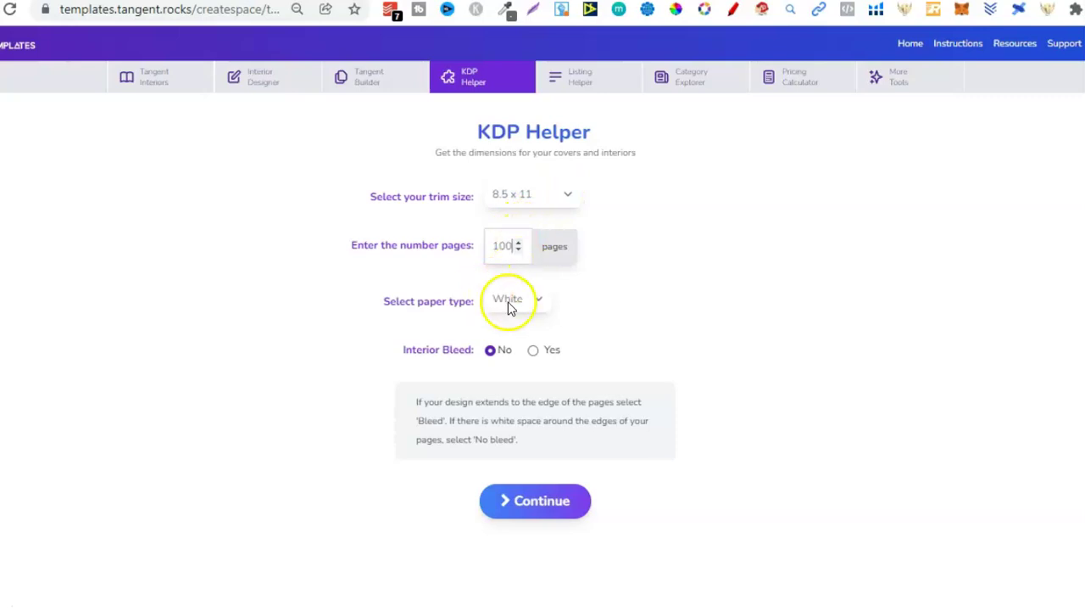
left_click(534, 352)
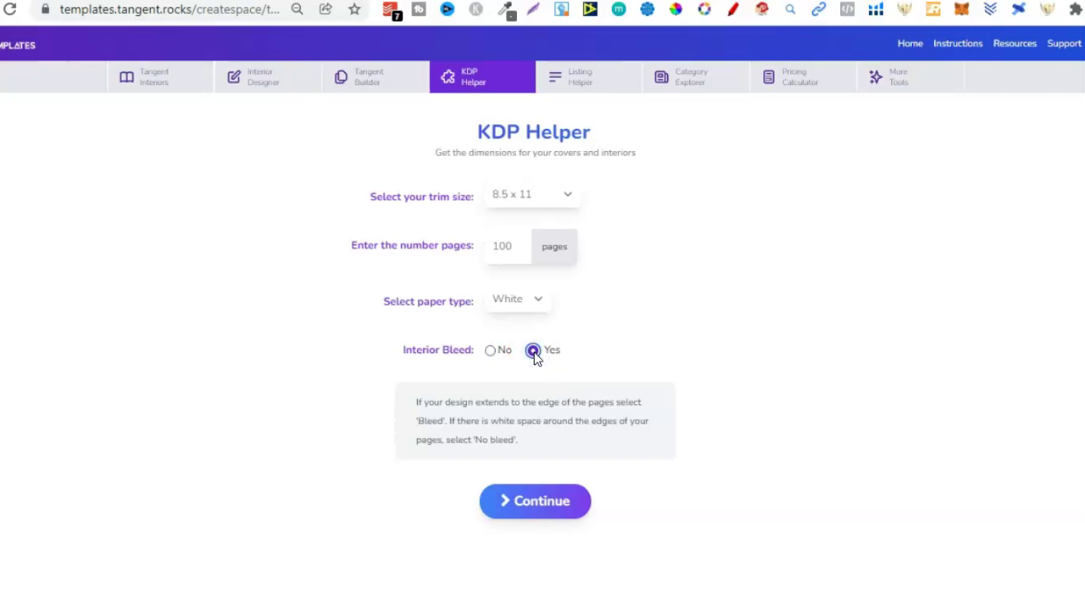
left_click(541, 500)
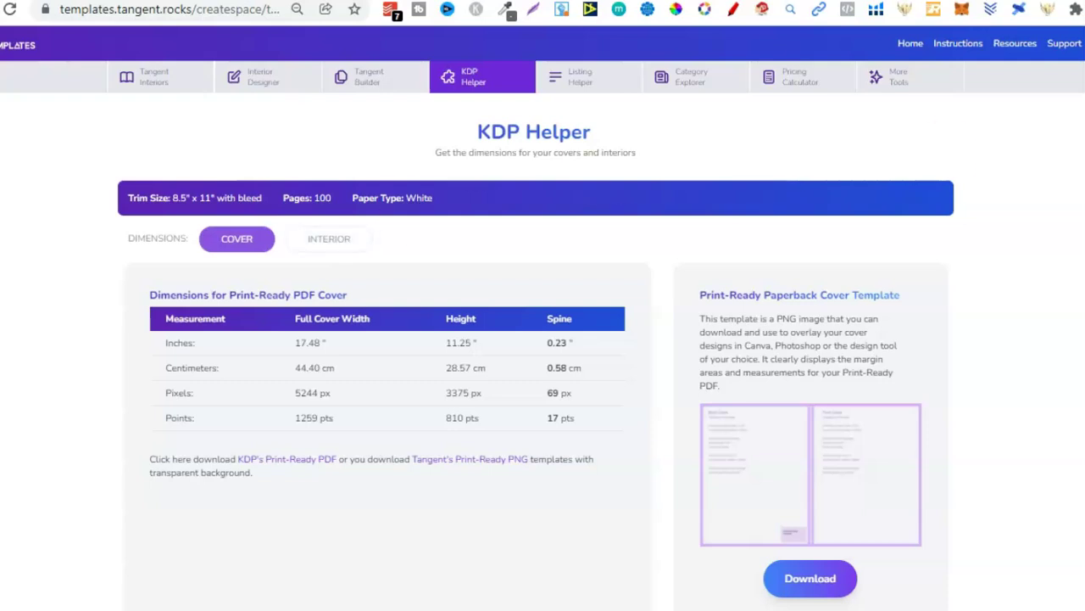
Step: Highlight the Print-Ready PDF Cover heading and scroll through the cover dimension tables
scroll(535, 340, "down", 2)
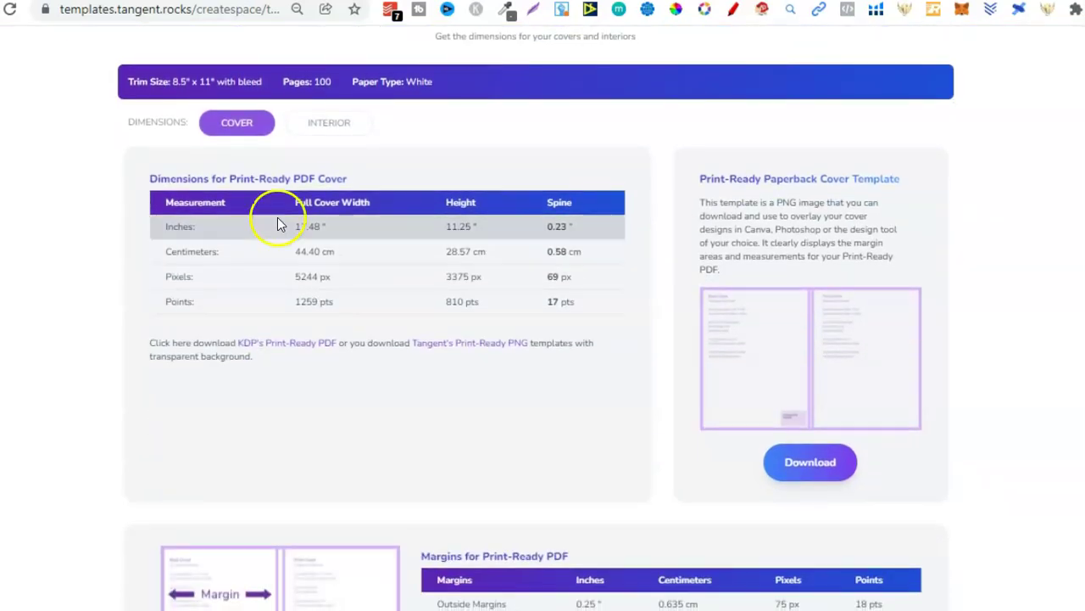
left_click_drag(229, 179, 350, 180)
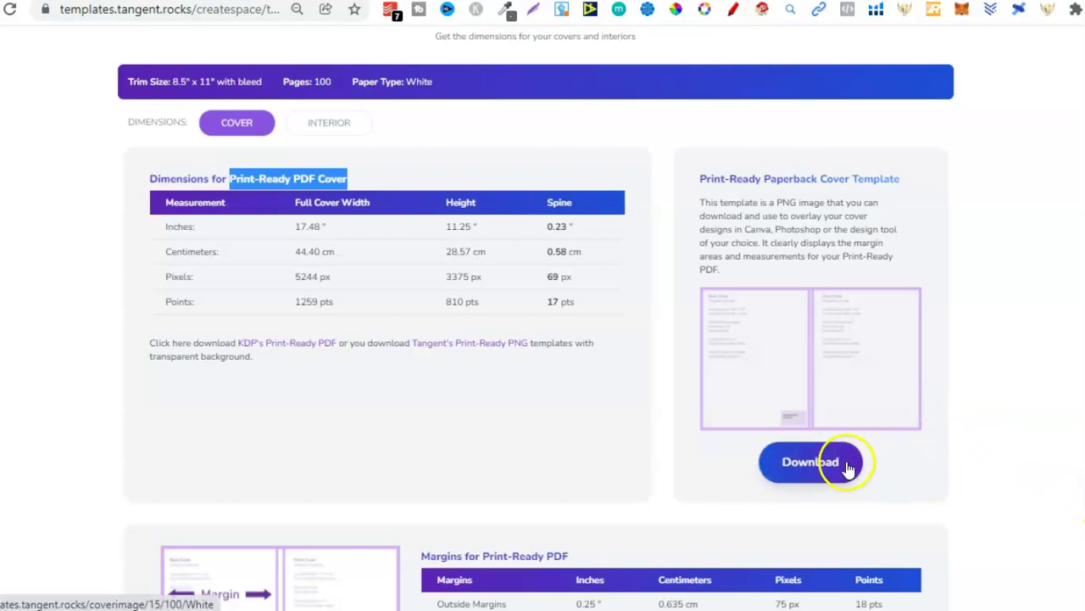
scroll(535, 318, "down", 2)
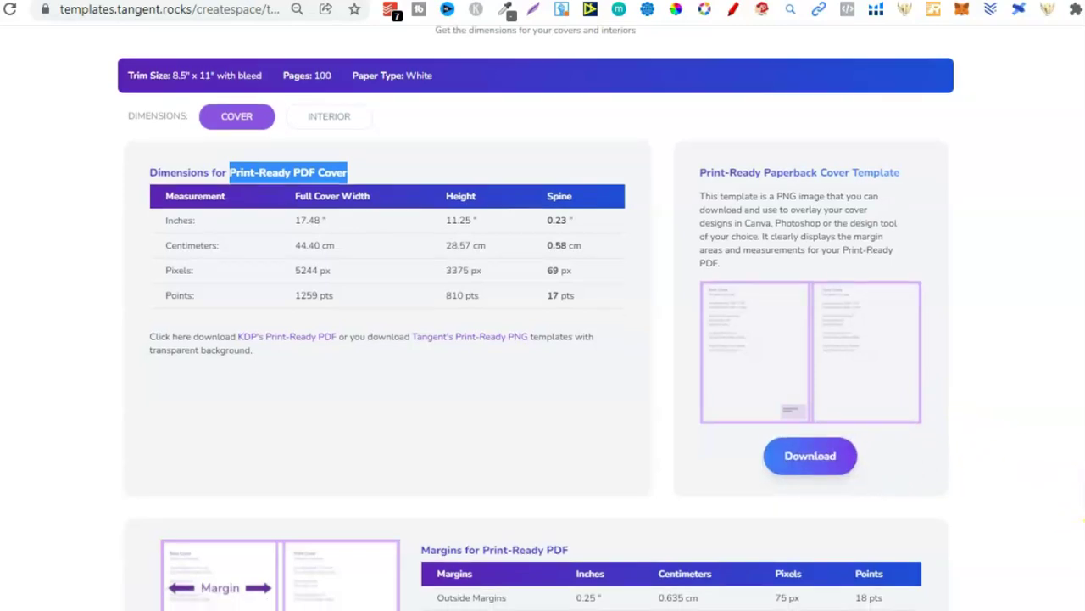
scroll(536, 317, "down", 3)
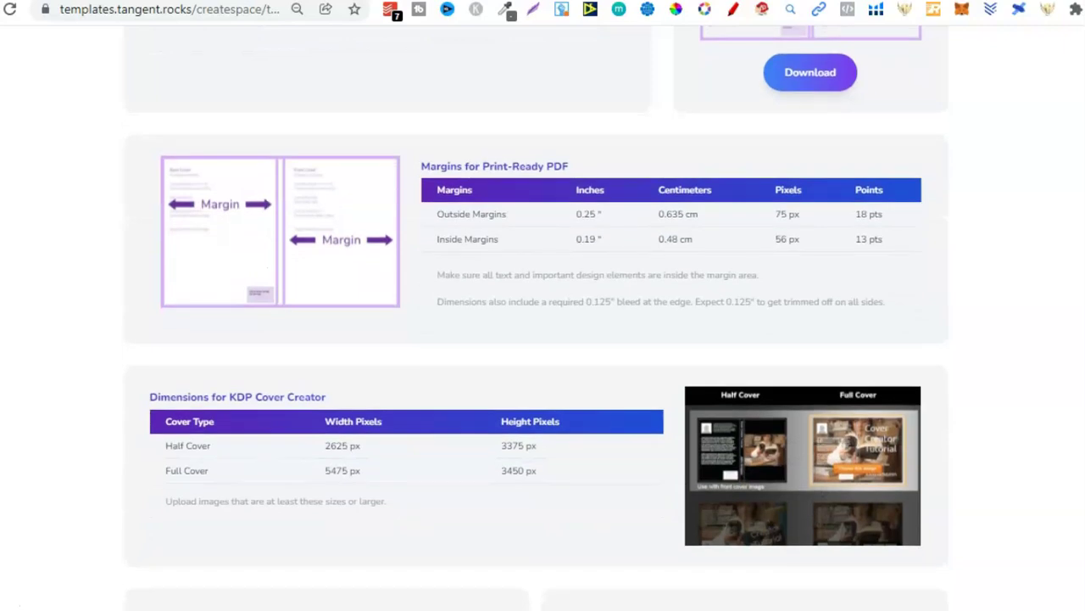
scroll(536, 317, "down", 4)
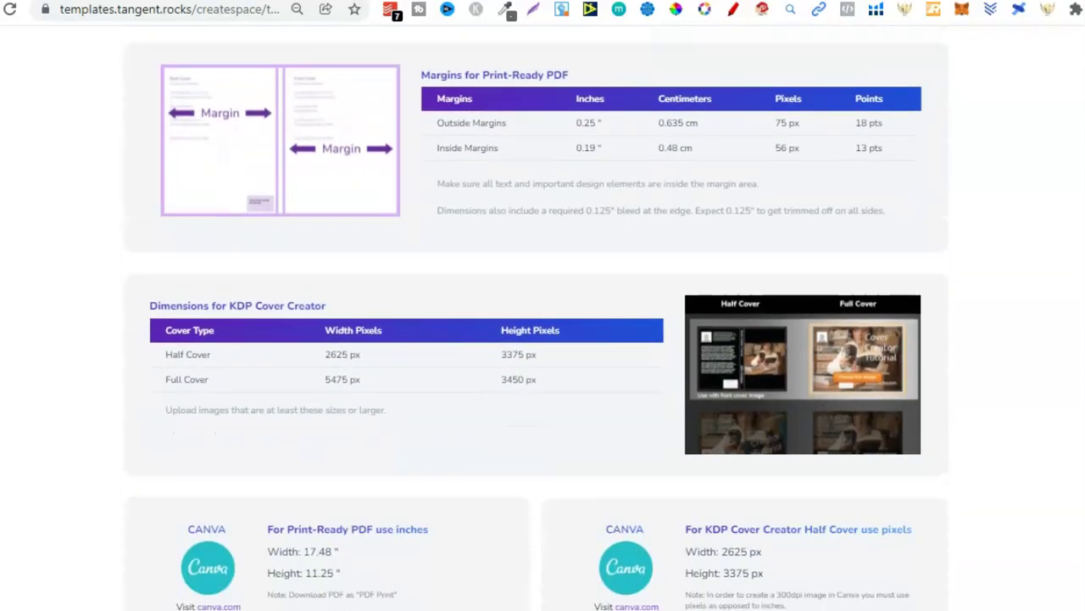
scroll(536, 317, "down", 2)
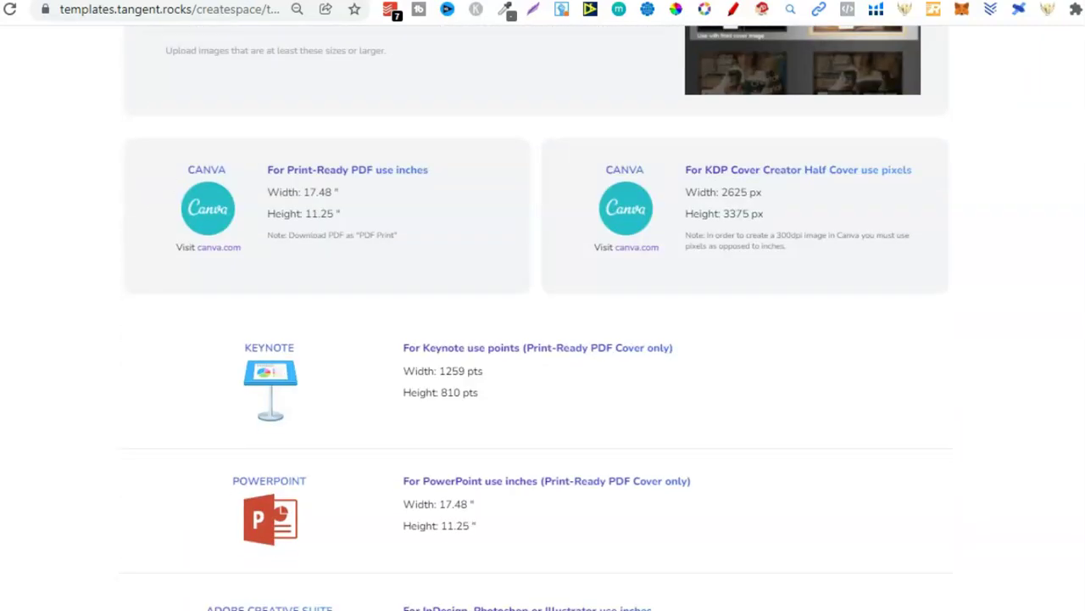
scroll(441, 341, "down", 4)
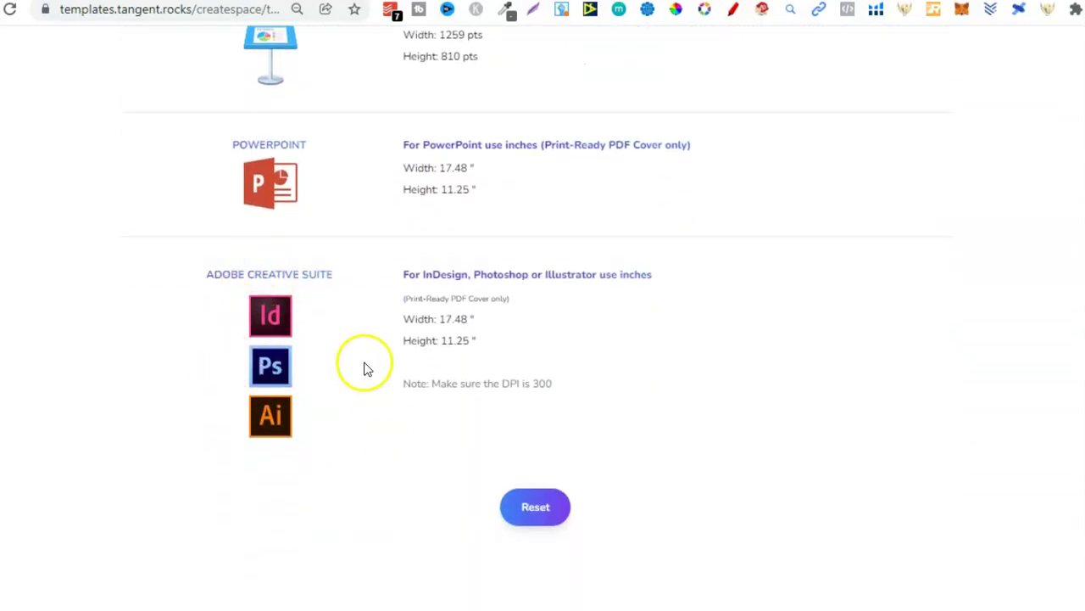
Step: Highlight the 17.48-inch Canva cover width
scroll(412, 315, "up", 5)
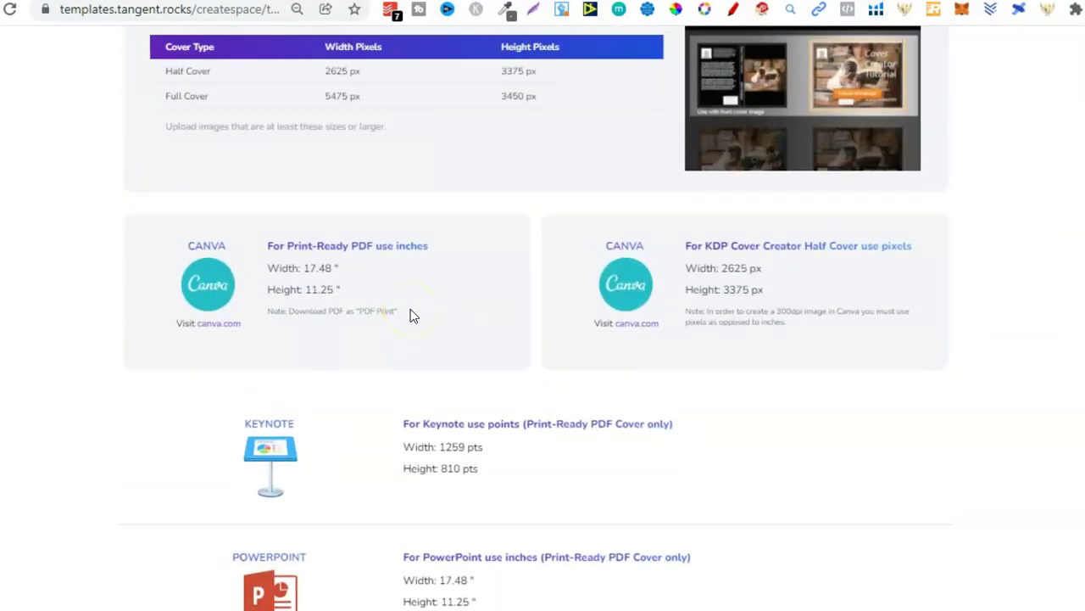
left_click(305, 273)
left_click_drag(304, 273, 334, 268)
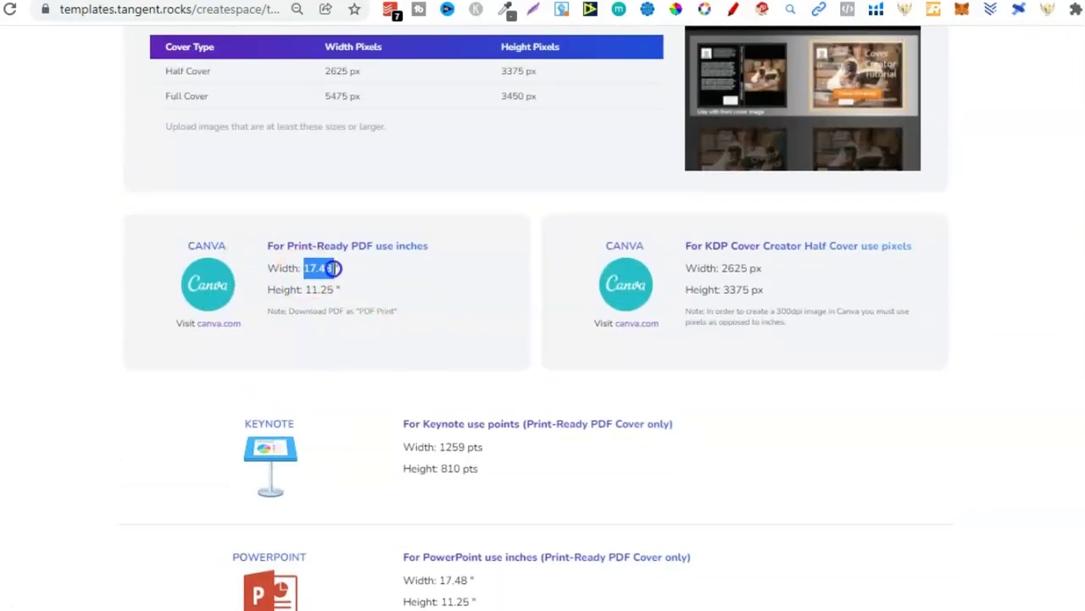
scroll(537, 318, "up", 8)
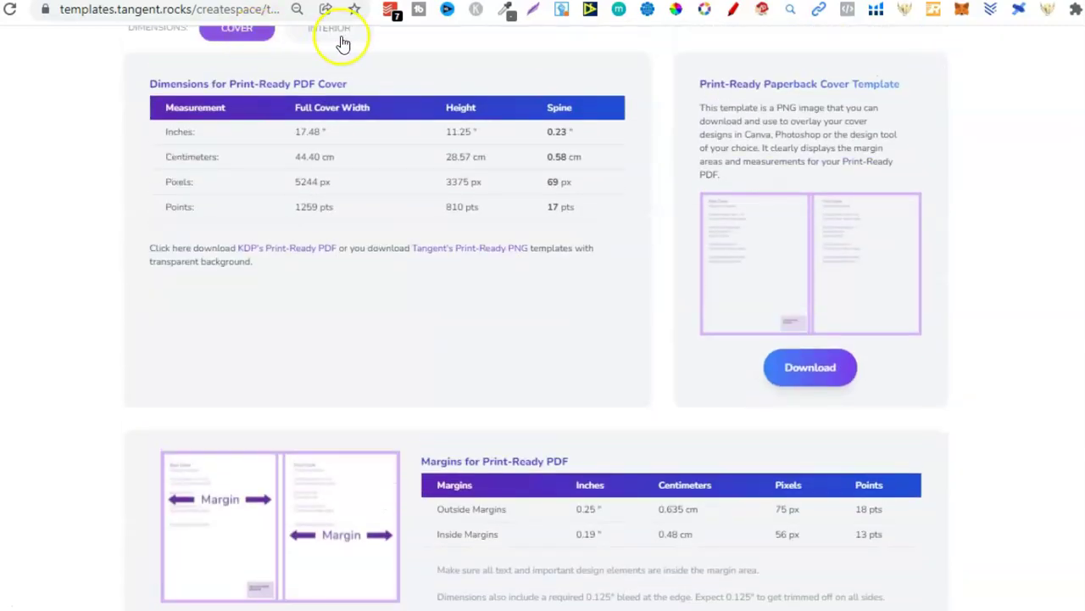
Step: Show interior sizes (8.625" x 11.25", 2587.5 x 3375 px, 621 x 810 pts), highlighting Canva's values
left_click(341, 42)
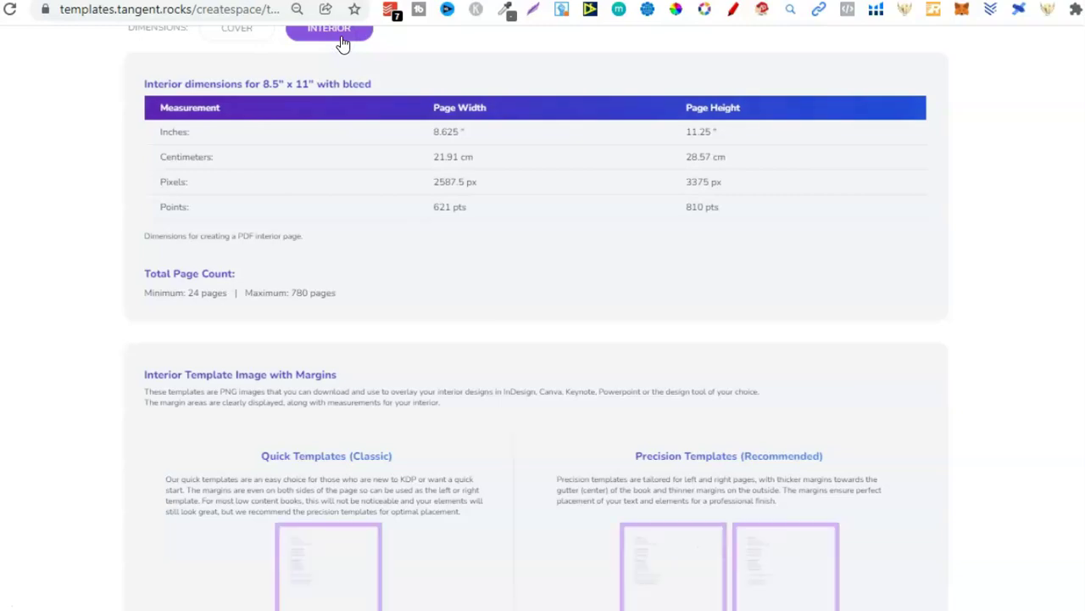
scroll(537, 339, "down", 8)
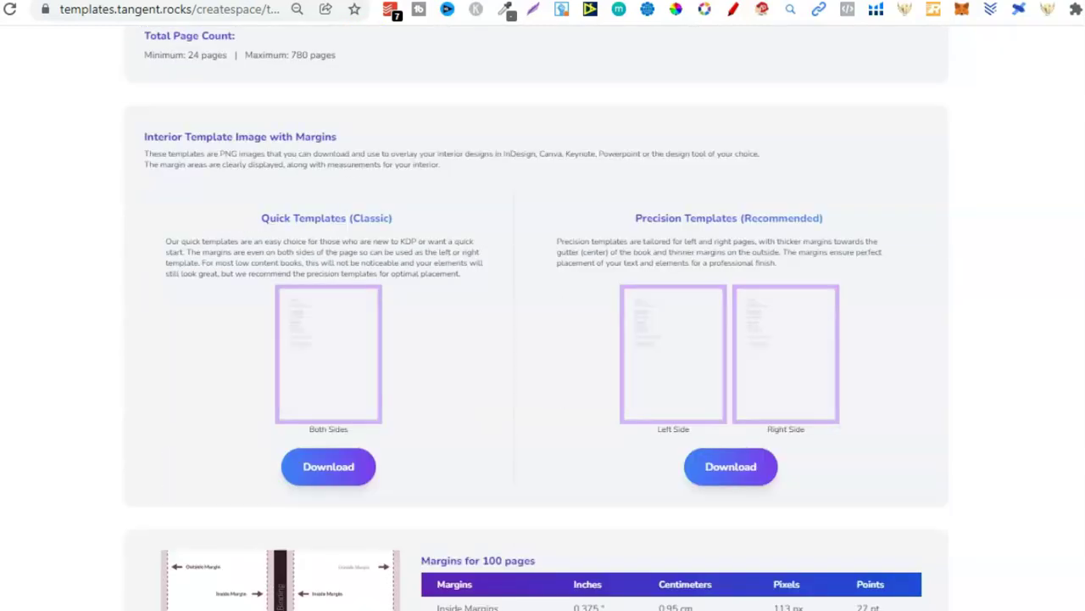
scroll(536, 339, "down", 2)
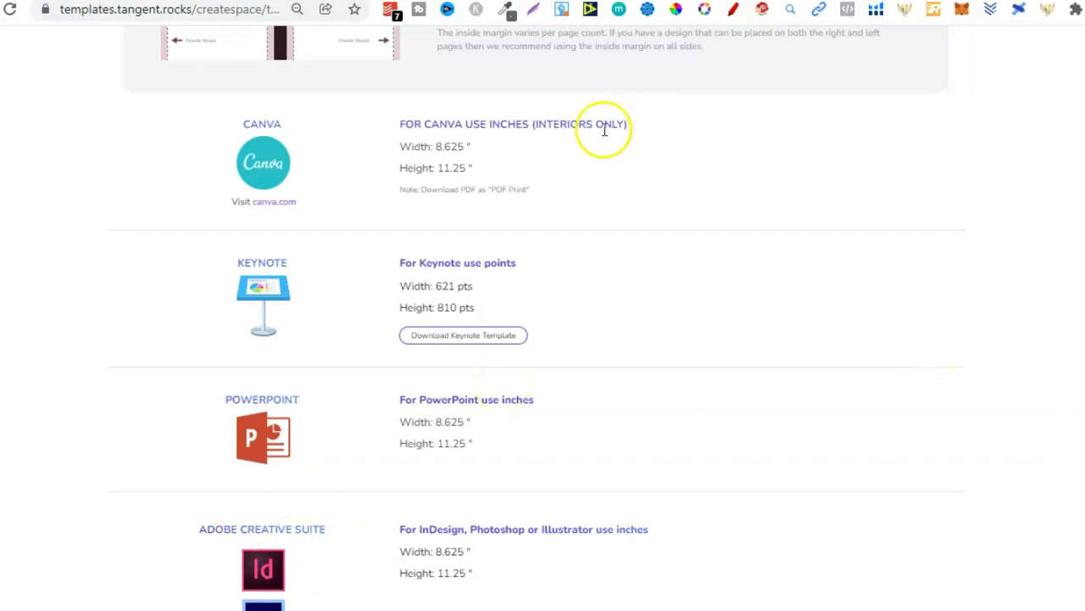
left_click_drag(435, 146, 465, 169)
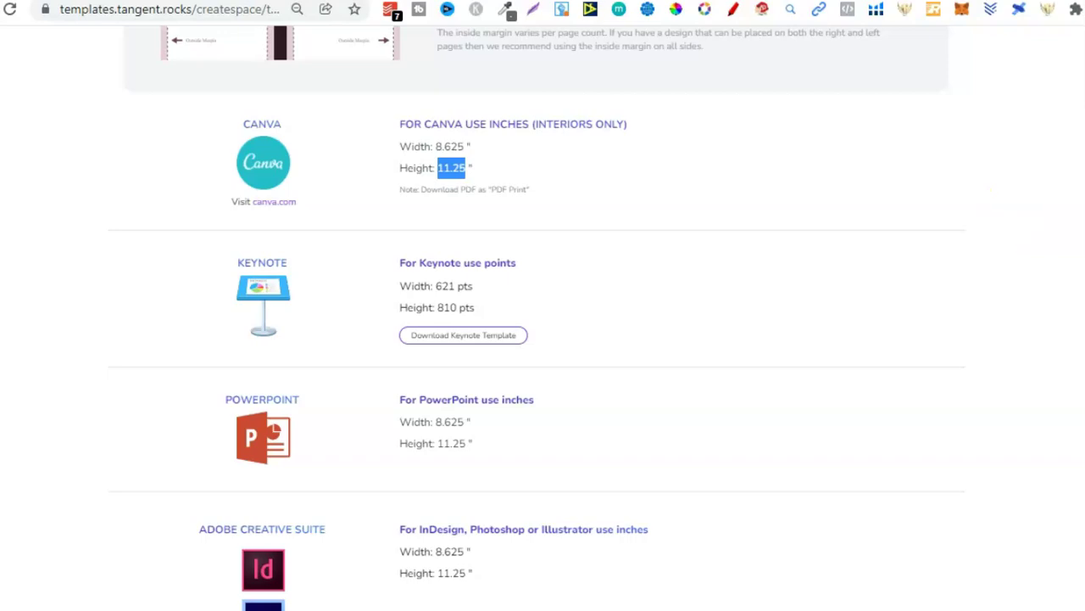
scroll(537, 313, "up", 15)
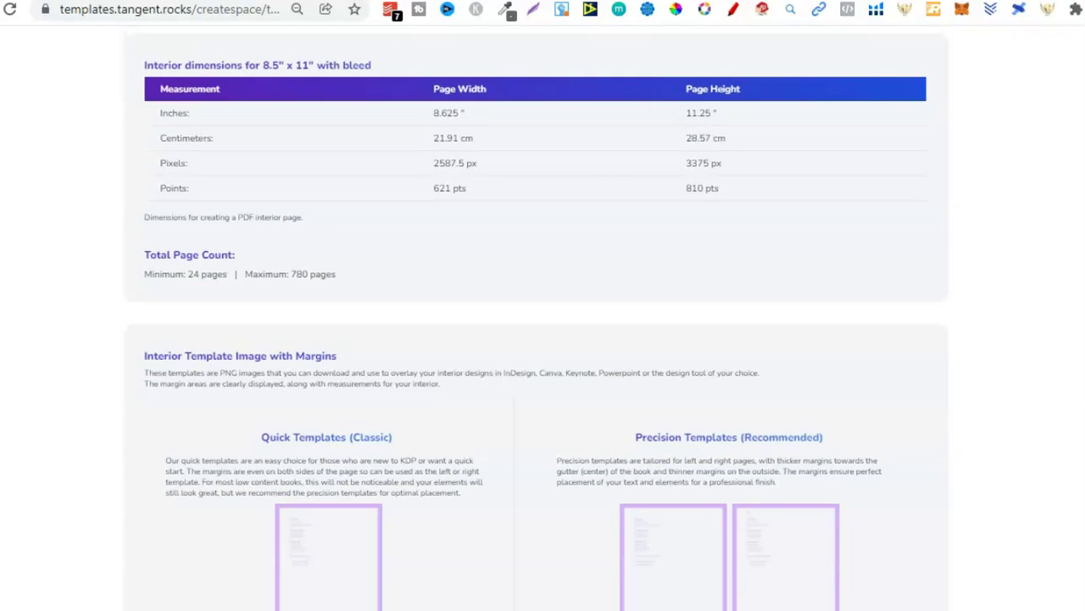
scroll(537, 314, "up", 5)
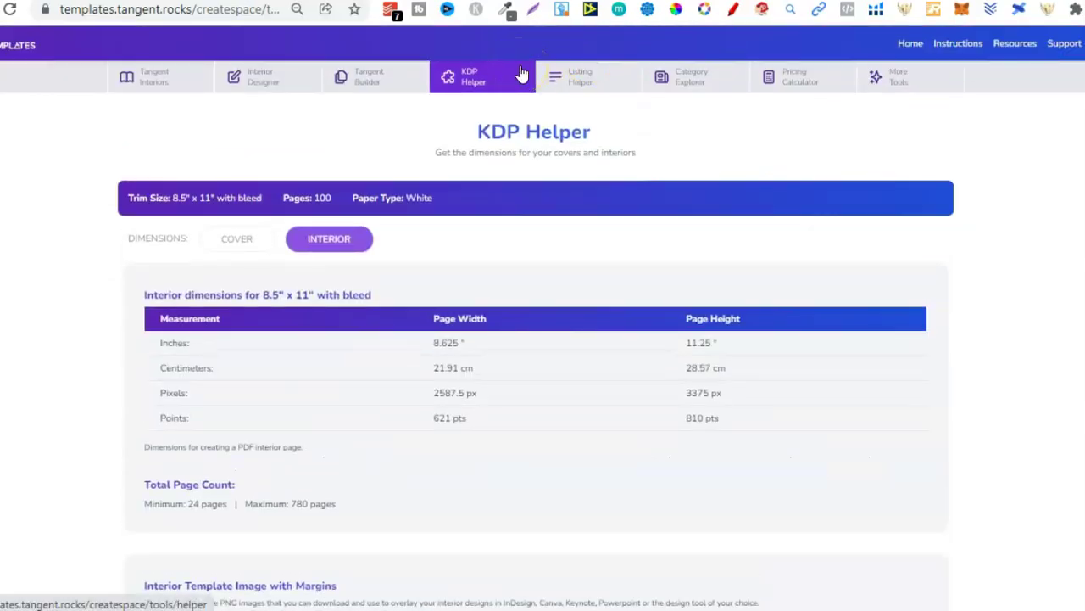
Step: Bring up the Listing Helper and look over its fields
left_click(562, 78)
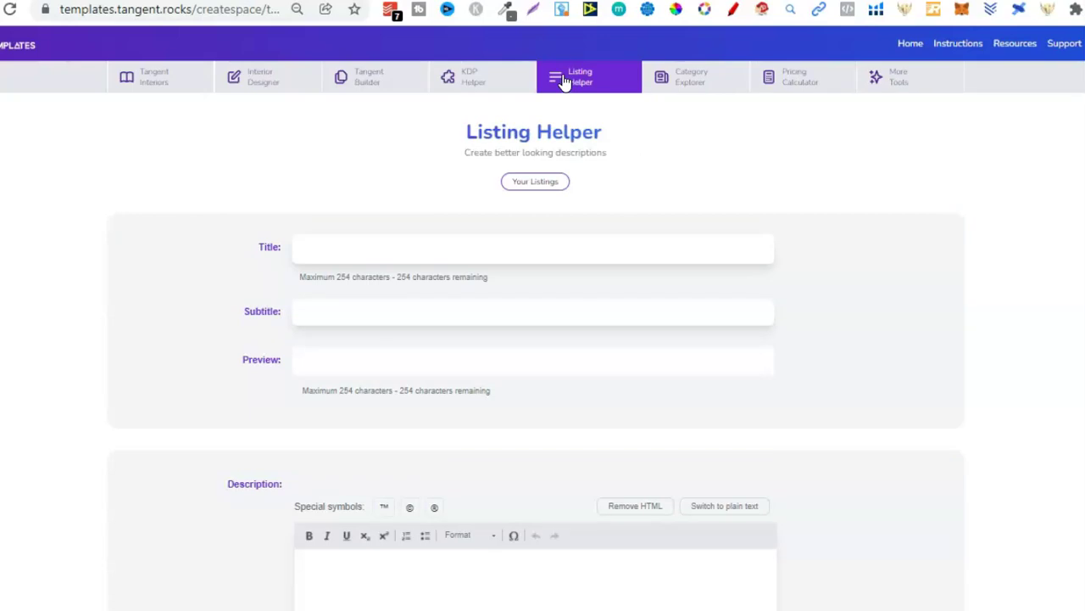
scroll(564, 81, "down", 20)
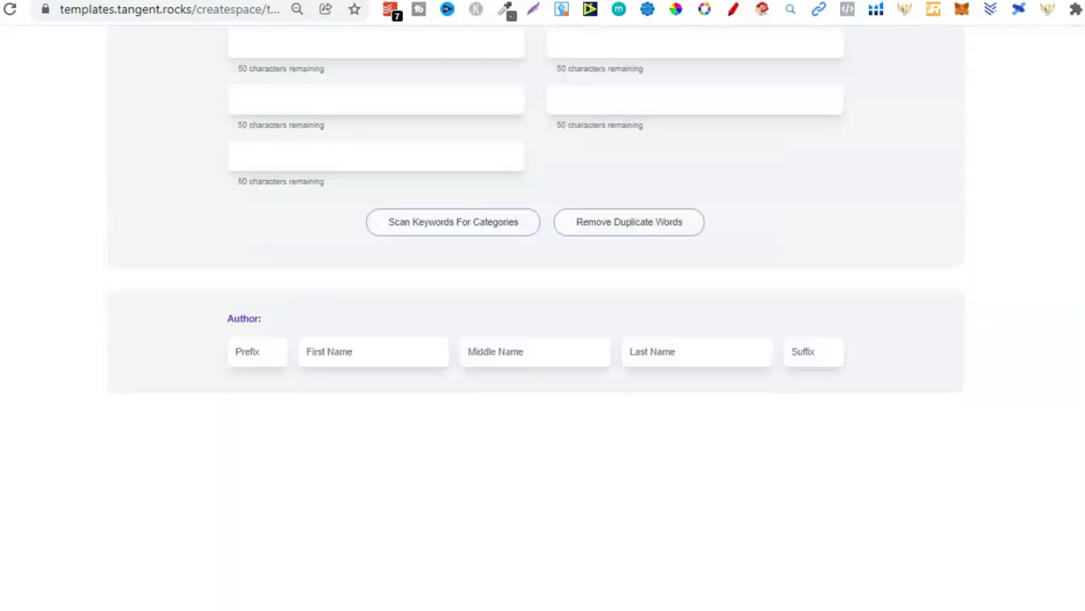
scroll(536, 355, "down", 3)
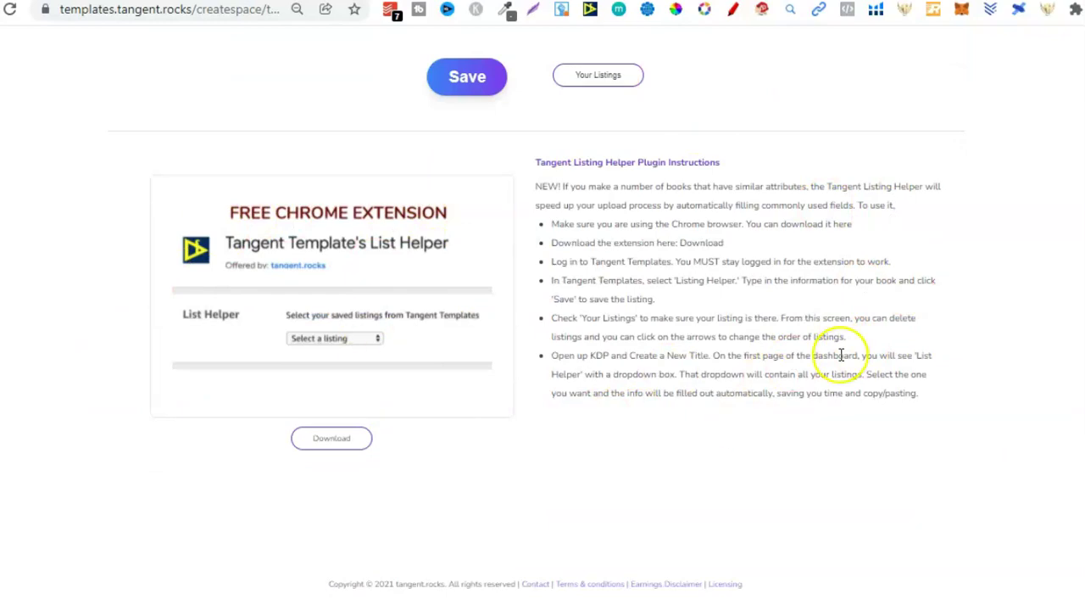
scroll(543, 339, "up", 15)
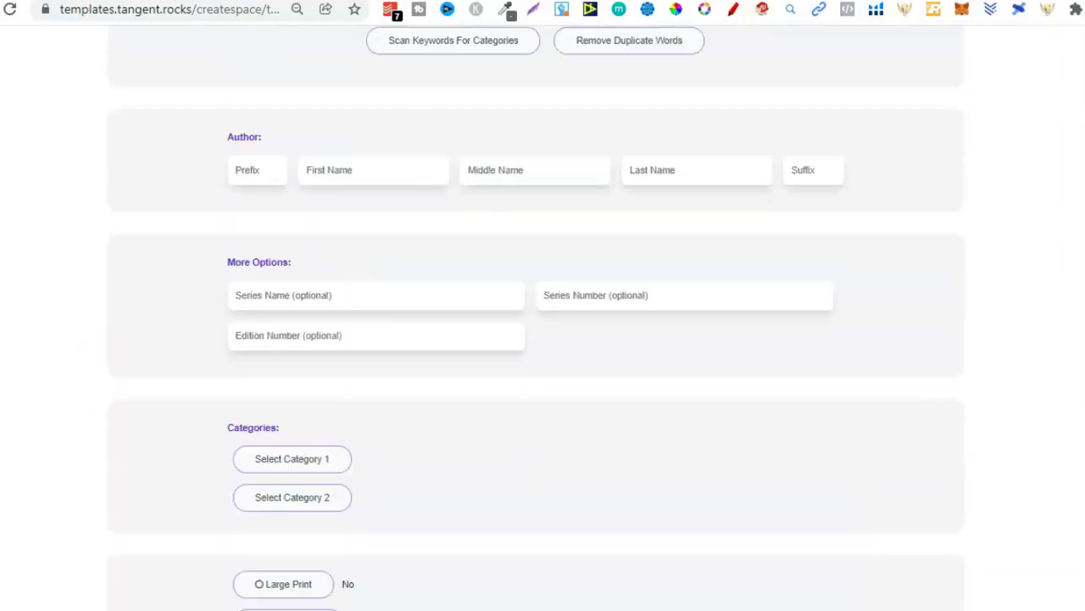
scroll(543, 339, "up", 5)
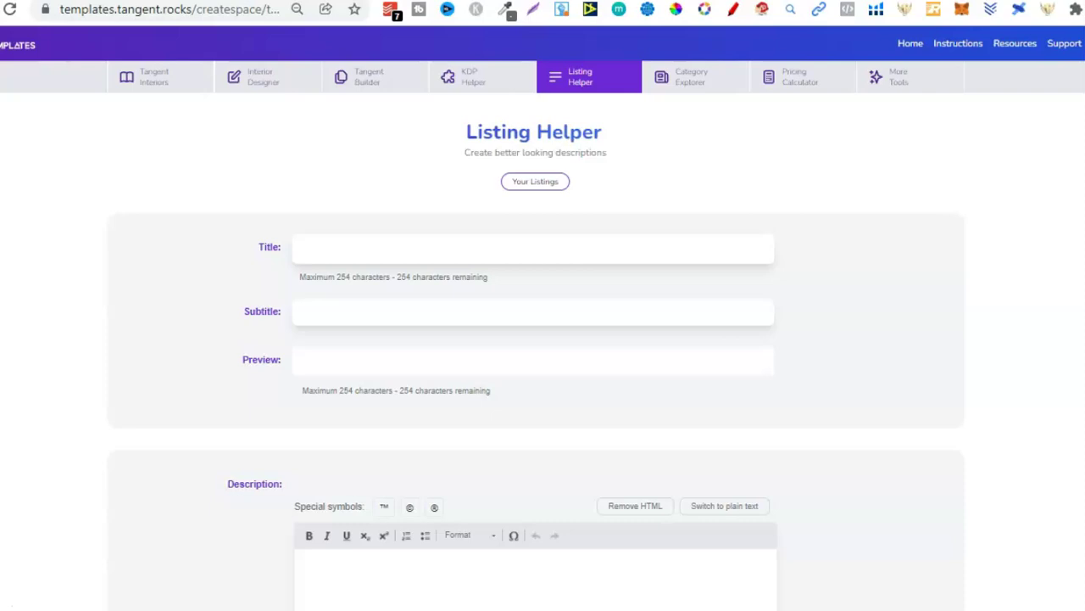
scroll(543, 339, "down", 1)
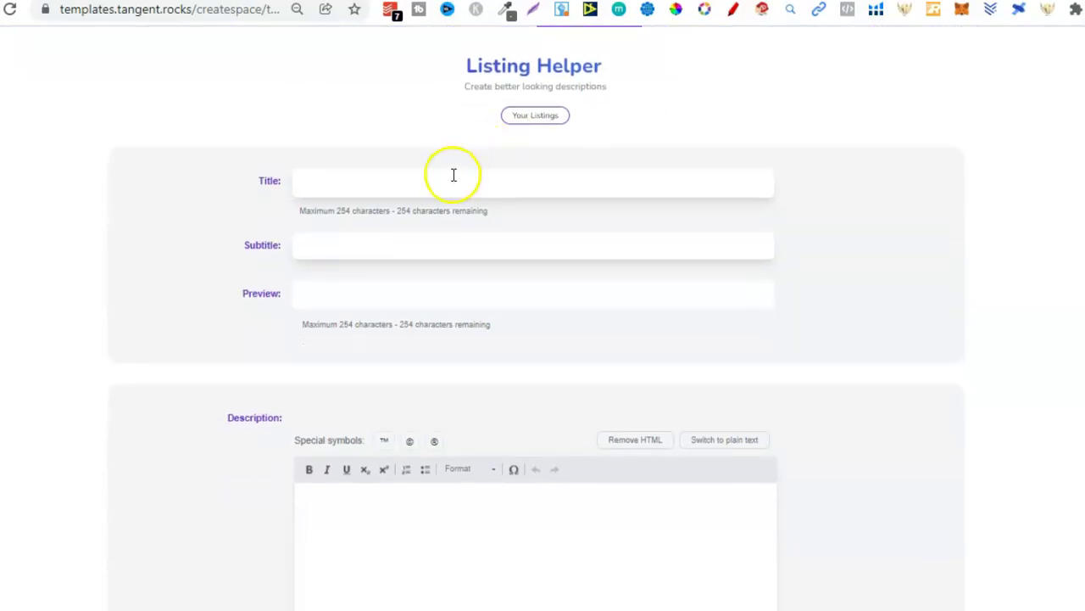
Step: Enter title 'your title would go here' and subtitle 'subtitle', then select the combined preview
left_click(423, 175)
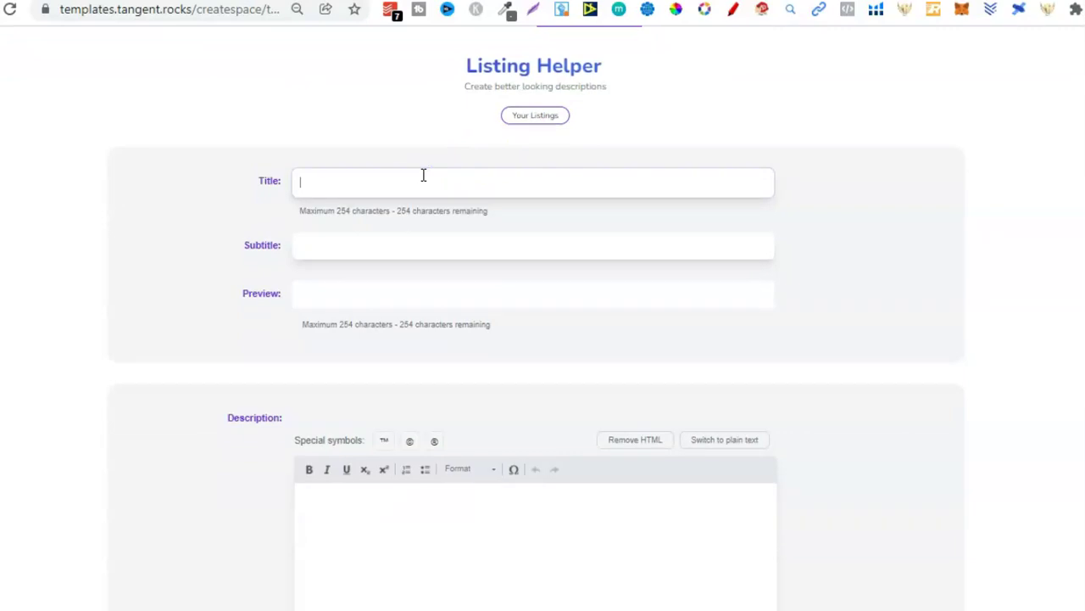
type("your titl")
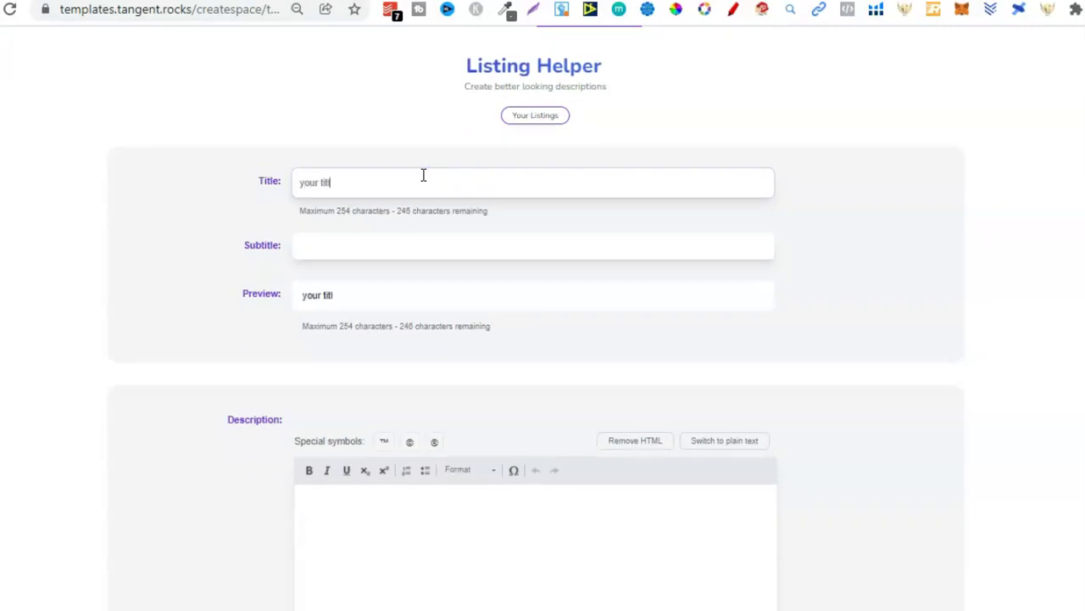
type("e would go here")
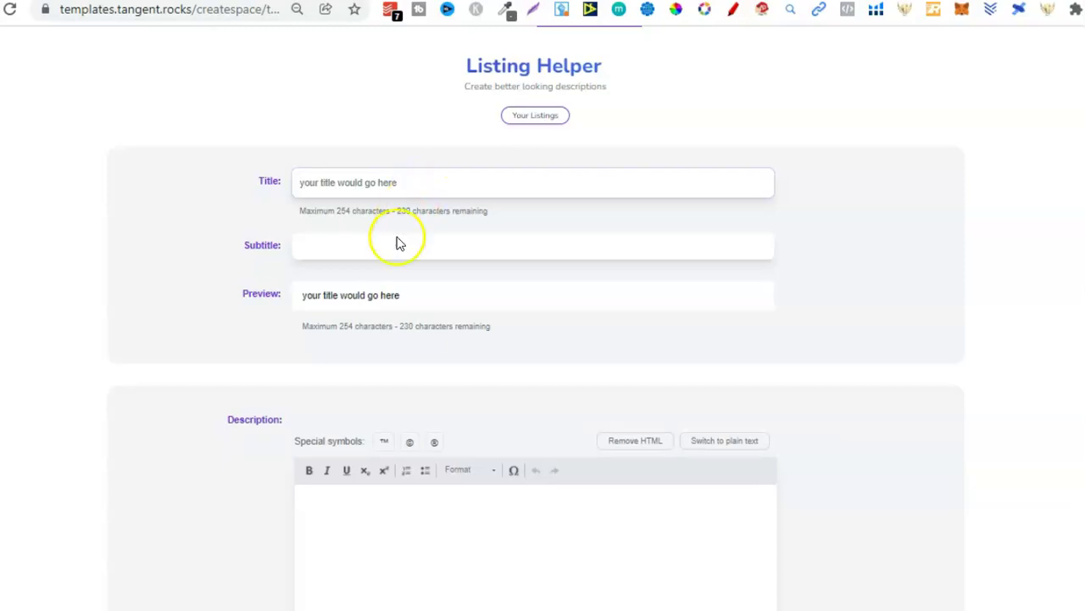
left_click(396, 246)
type("subtitle")
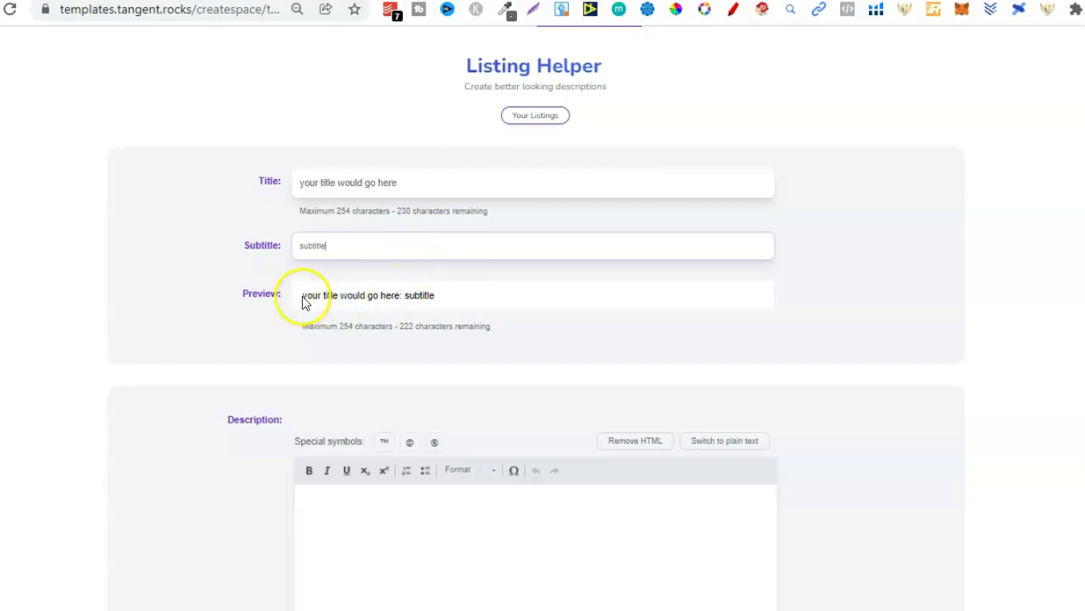
left_click_drag(304, 298, 438, 294)
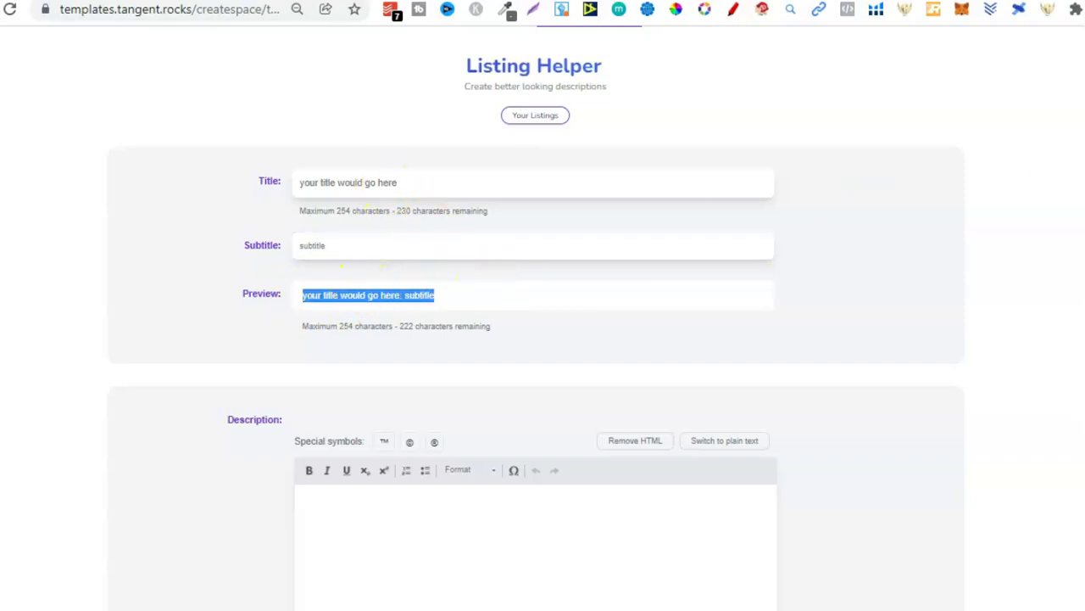
Step: Begin typing a placeholder book description in the Description editor
scroll(543, 318, "down", 3)
scroll(523, 140, "down", 1)
left_click(427, 183)
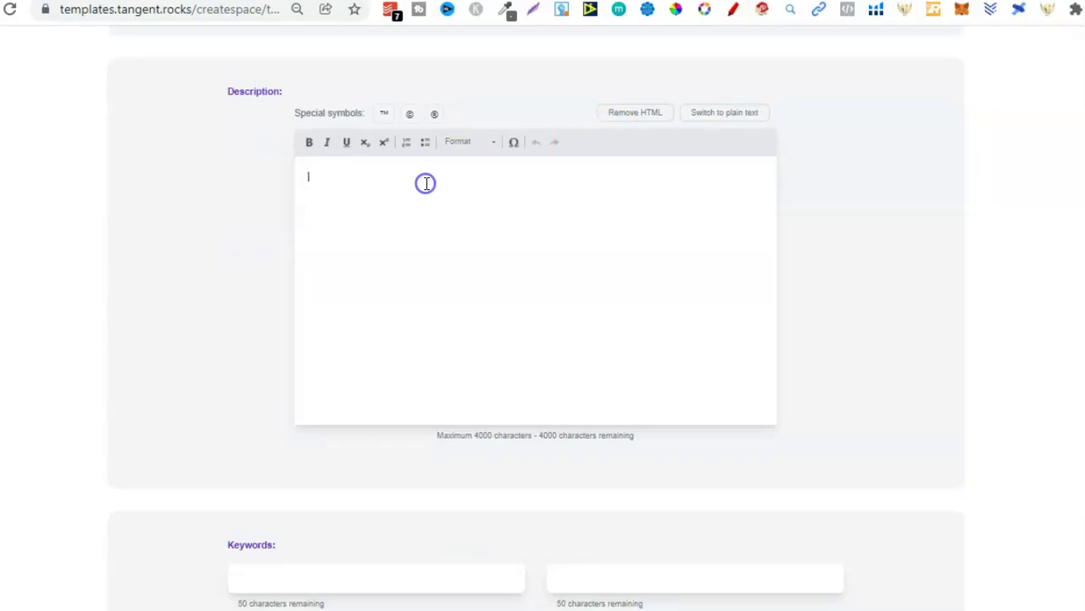
type("your deasc")
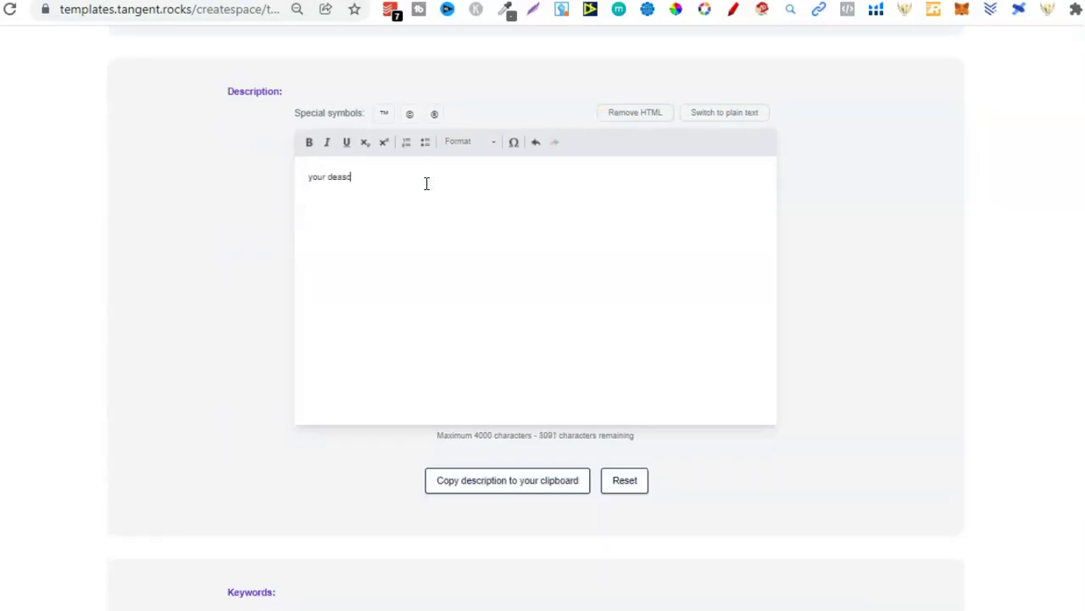
type("ription kkkksndkjasbfjkbskjdfbsjdfkjbsjkdfjsbdf")
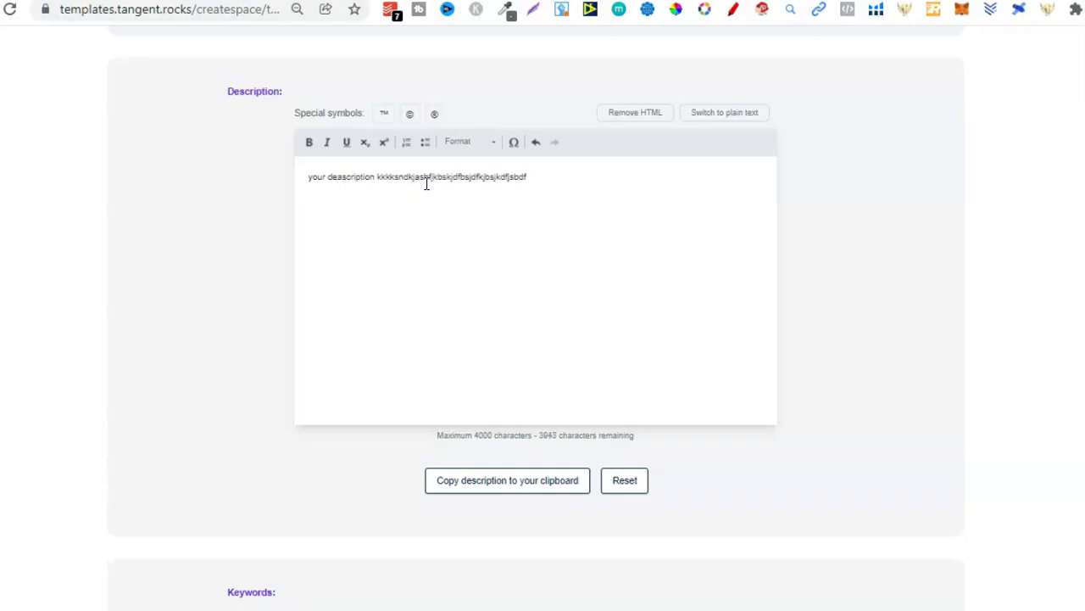
scroll(325, 239, "down", 5)
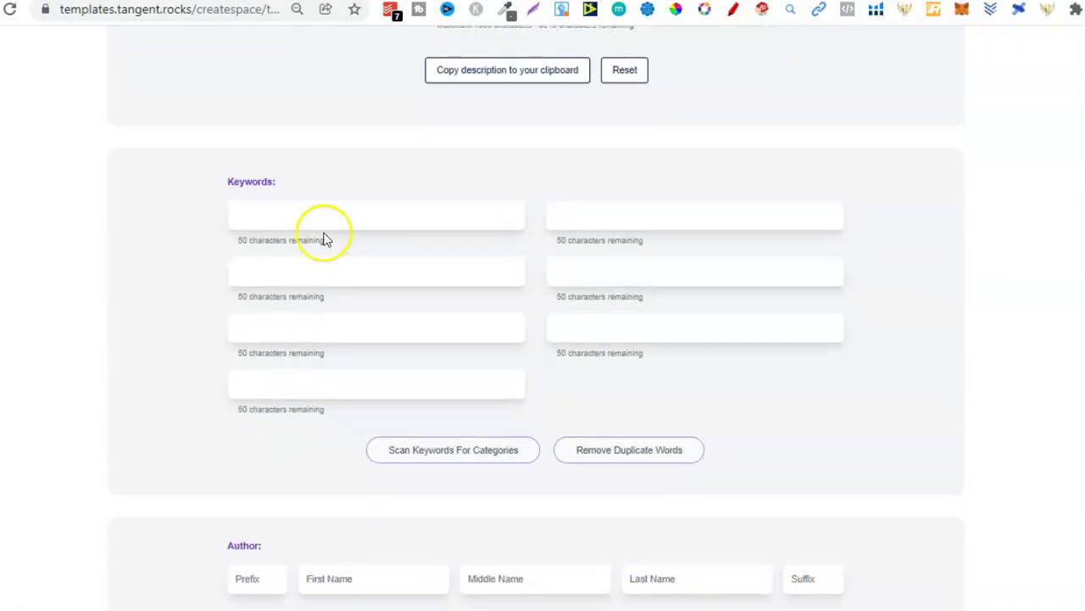
left_click(332, 215)
type("keyword")
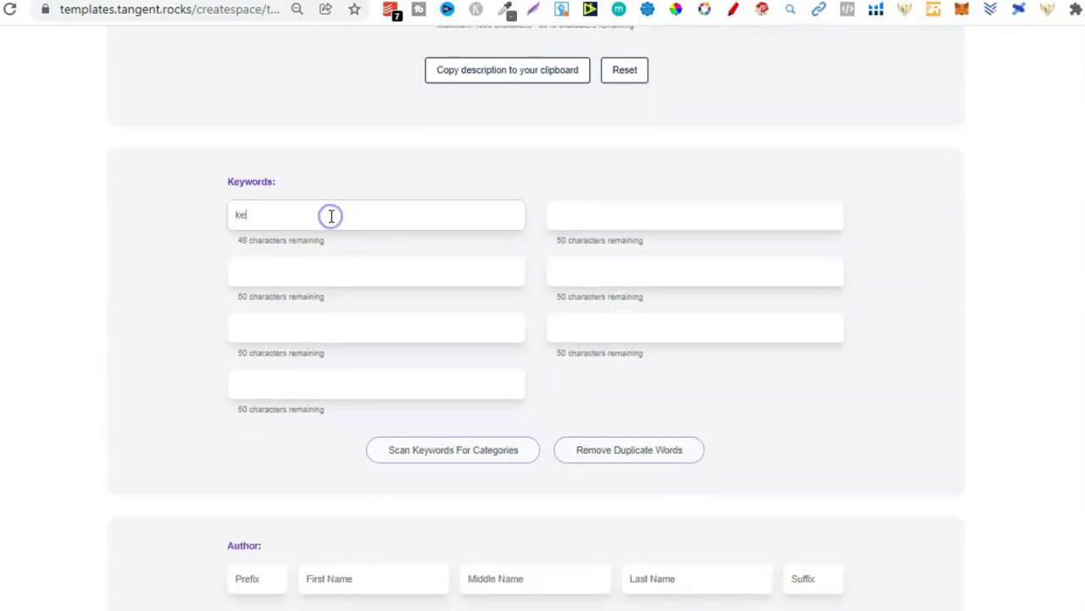
left_click(382, 273)
type("long")
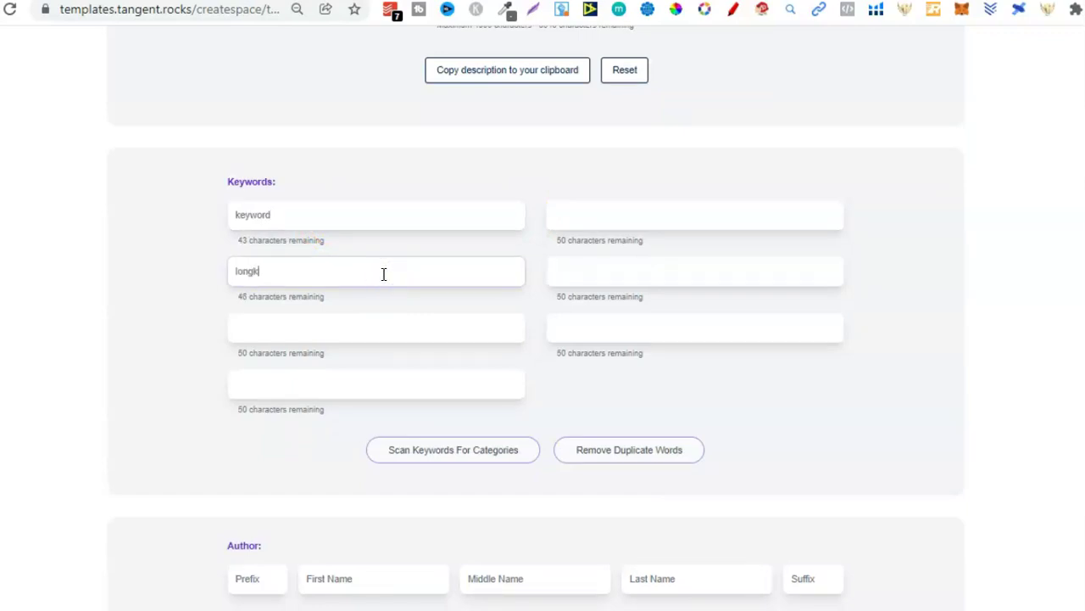
type(" keywords")
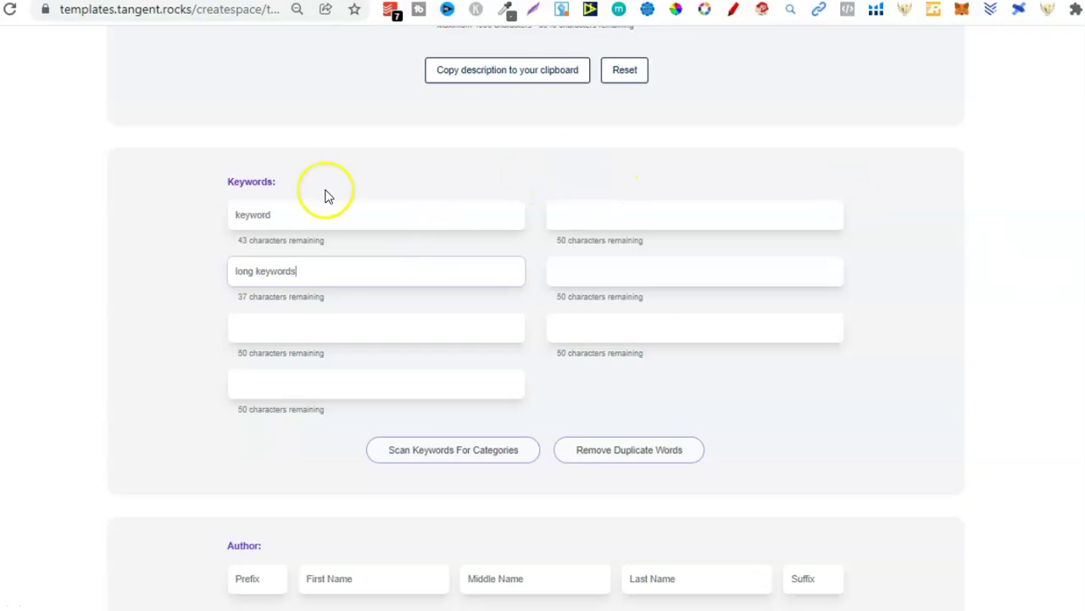
scroll(413, 303, "down", 4)
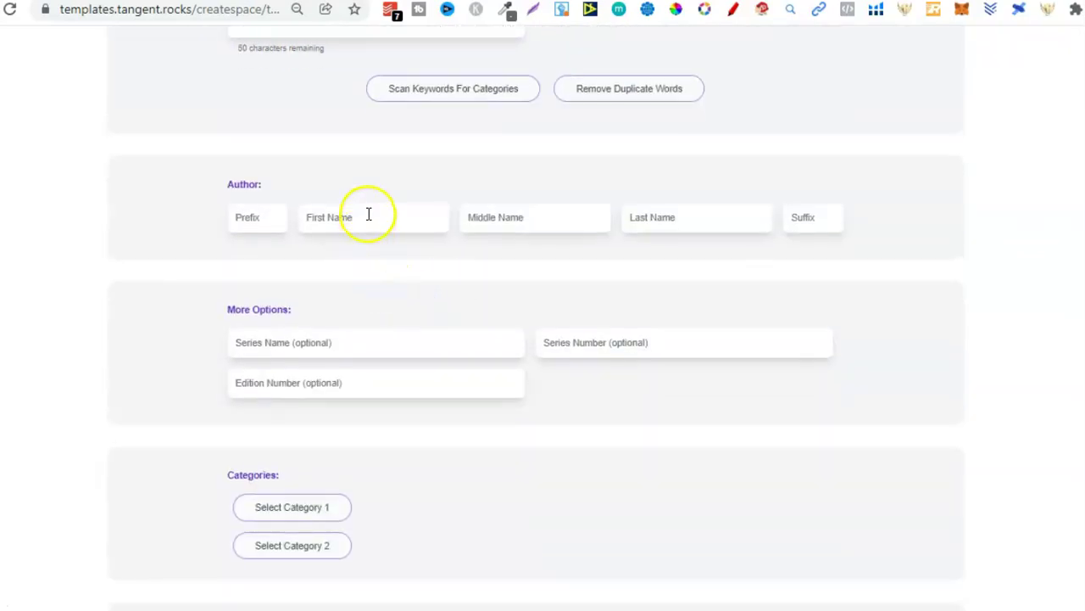
left_click(368, 215)
type("your")
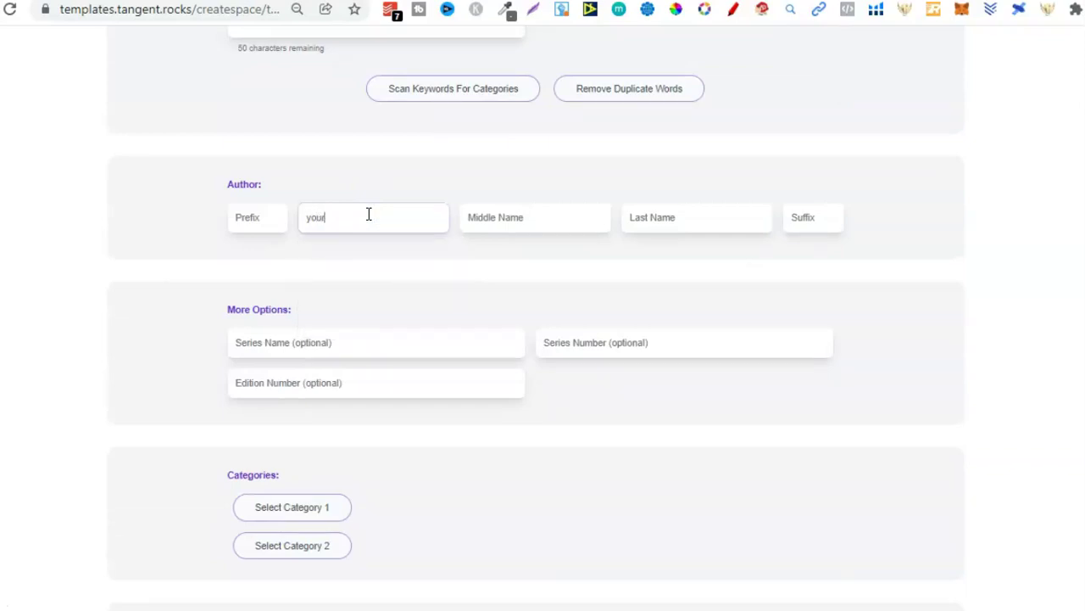
type(" pen name")
left_click(663, 217)
type("wo")
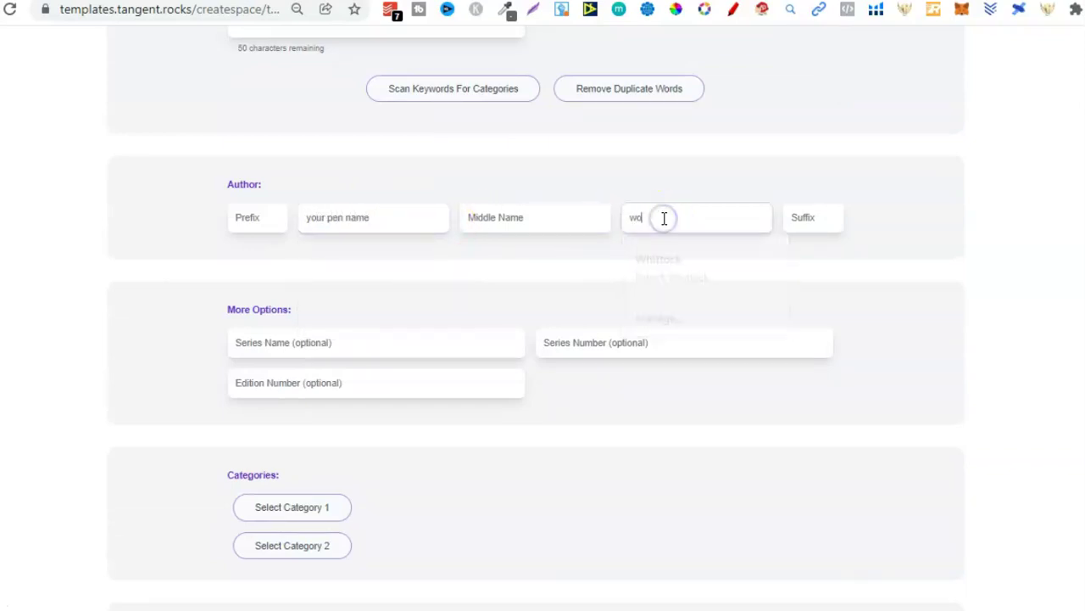
type("uld go here")
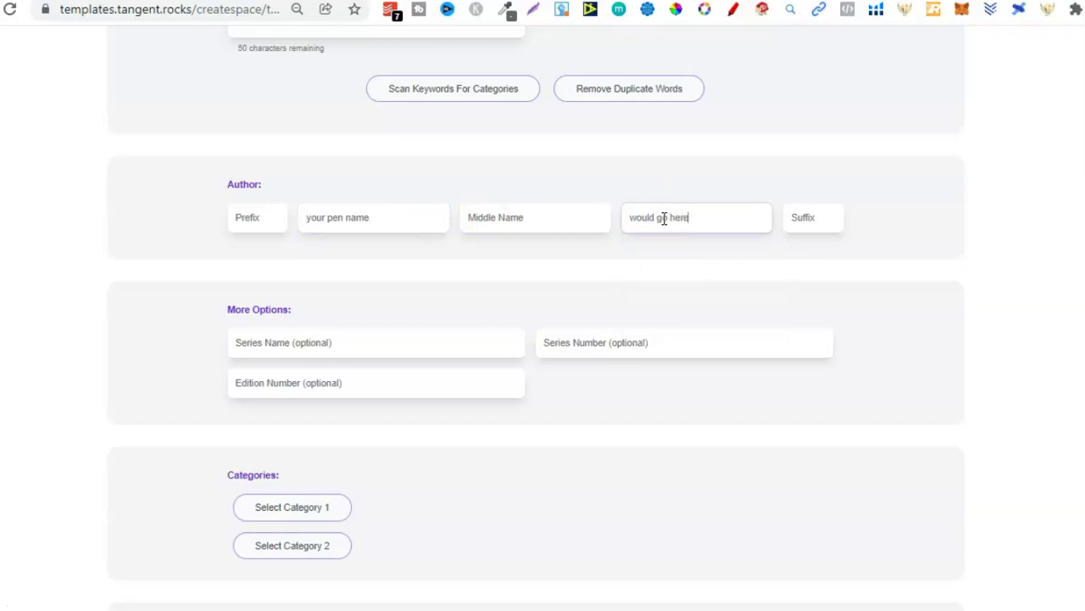
left_click(937, 265)
scroll(381, 230, "down", 2)
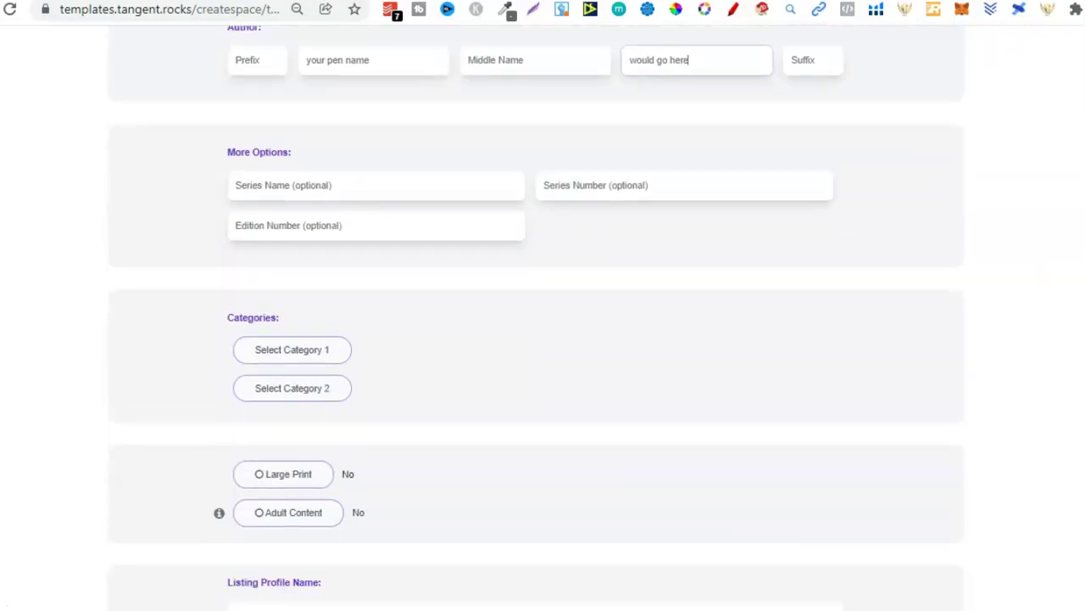
left_click(357, 188)
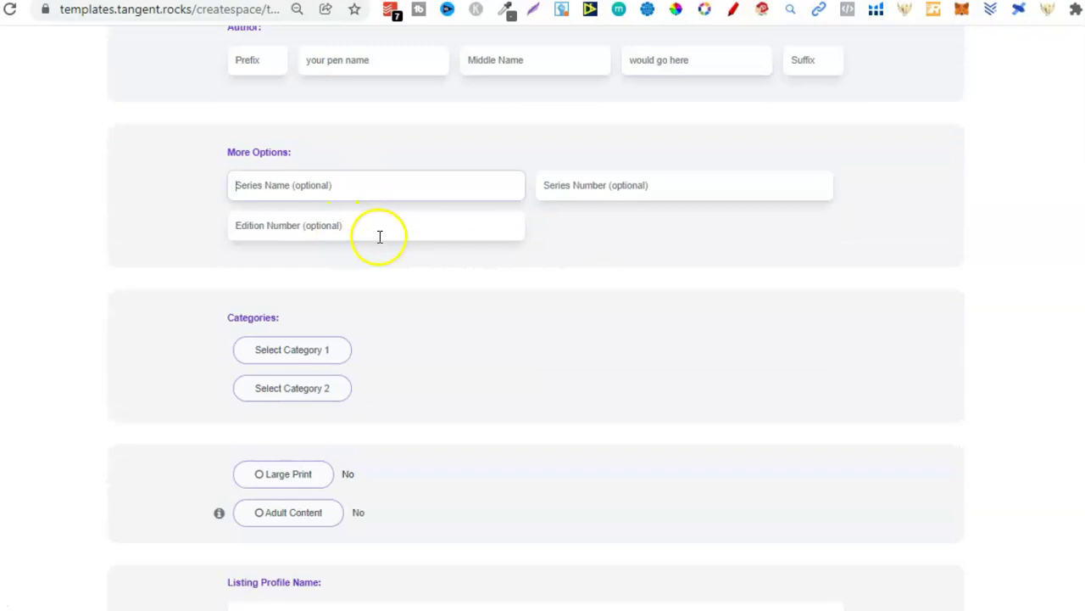
scroll(542, 340, "down", 2)
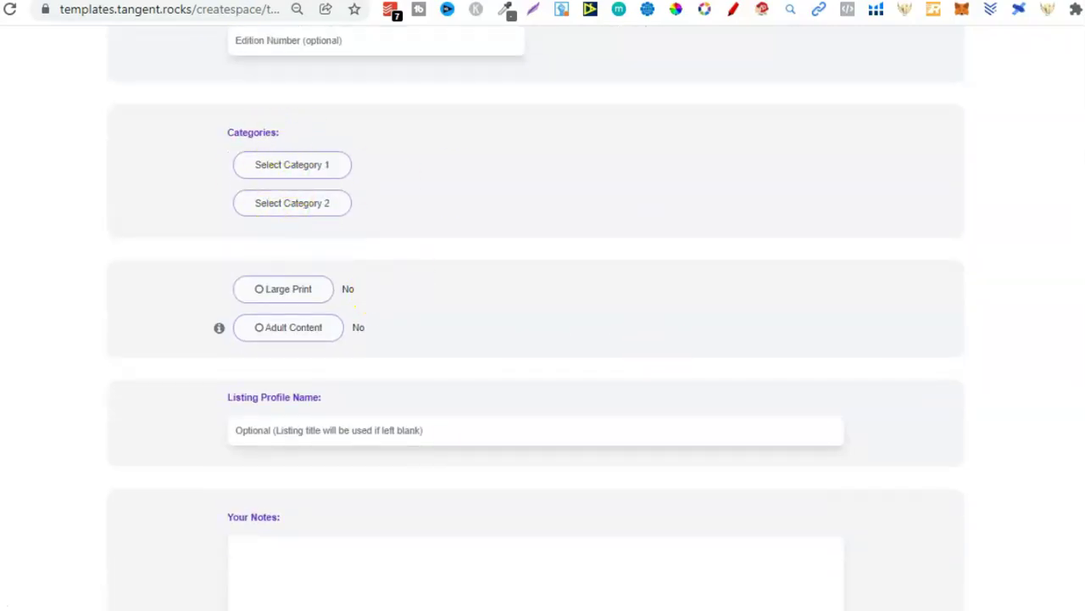
Step: Enter 'test' as the Listing Profile Name and 'some notes' in Your Notes
scroll(313, 322, "down", 2)
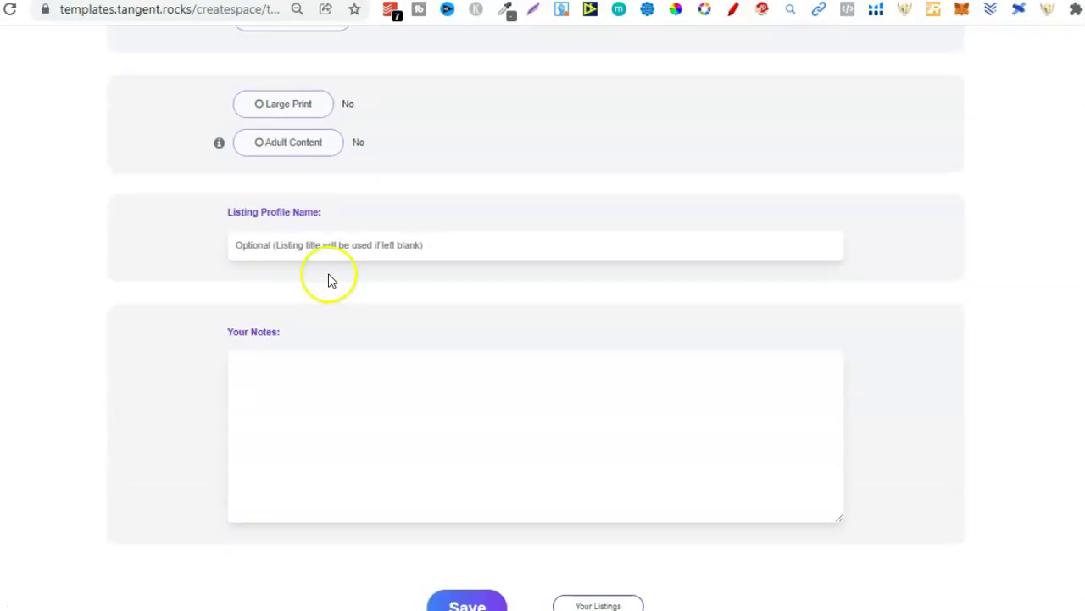
left_click(348, 251)
type("test")
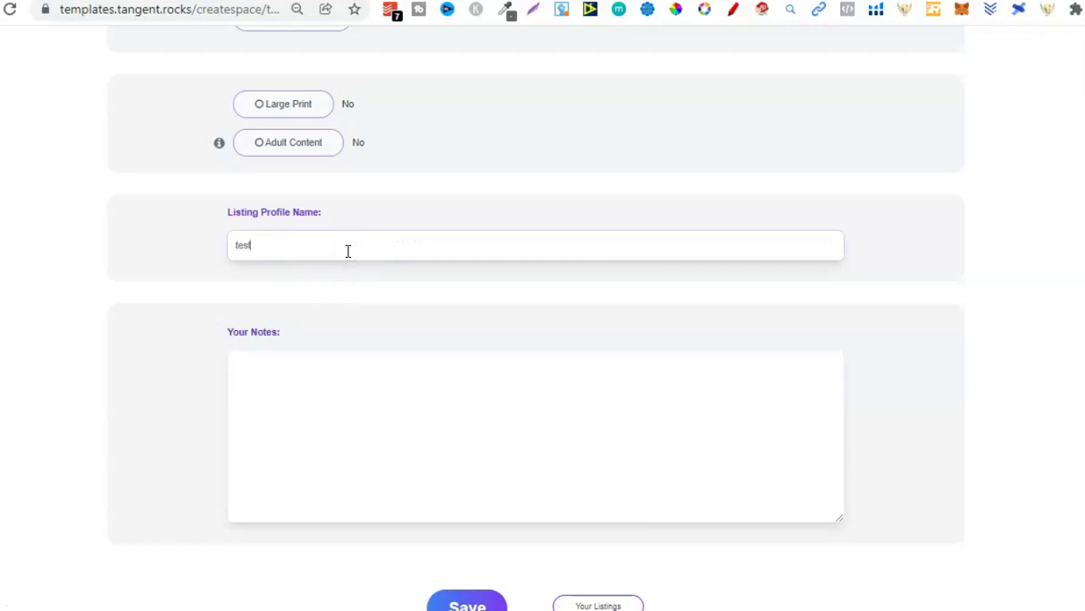
left_click(606, 368)
type("some notes")
key("BackSpace")
key("BackSpace")
key("BackSpace")
key("BackSpace")
key("BackSpace")
key("BackSpace")
key("BackSpace")
key("BackSpace")
key("BackSpace")
left_click(497, 380)
type("some no")
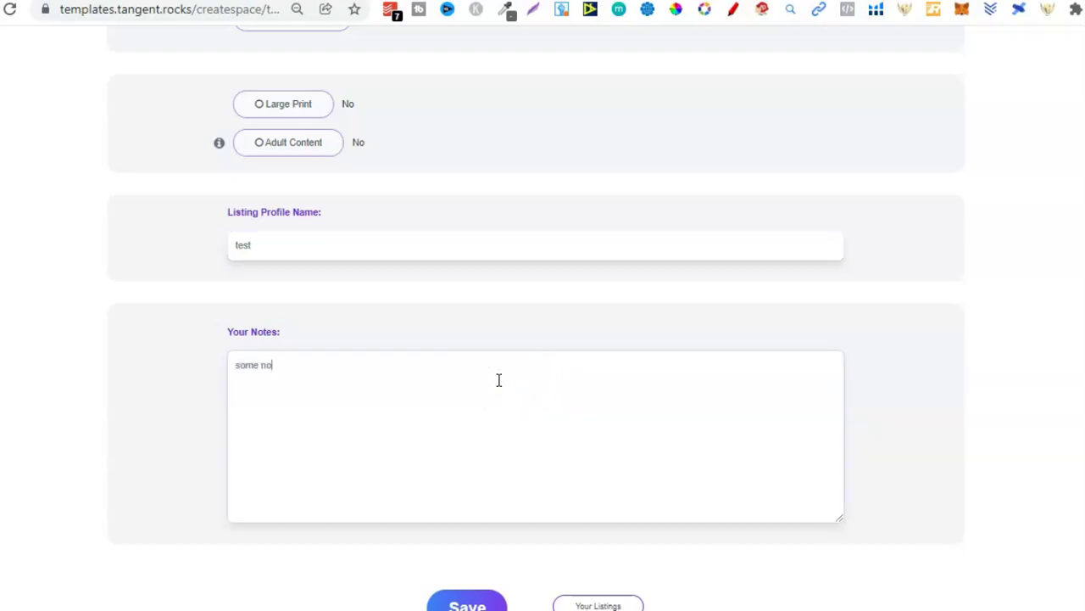
type("tes")
Step: Save the listing profile and return to the top of the page
scroll(543, 381, "down", 1)
left_click(471, 506)
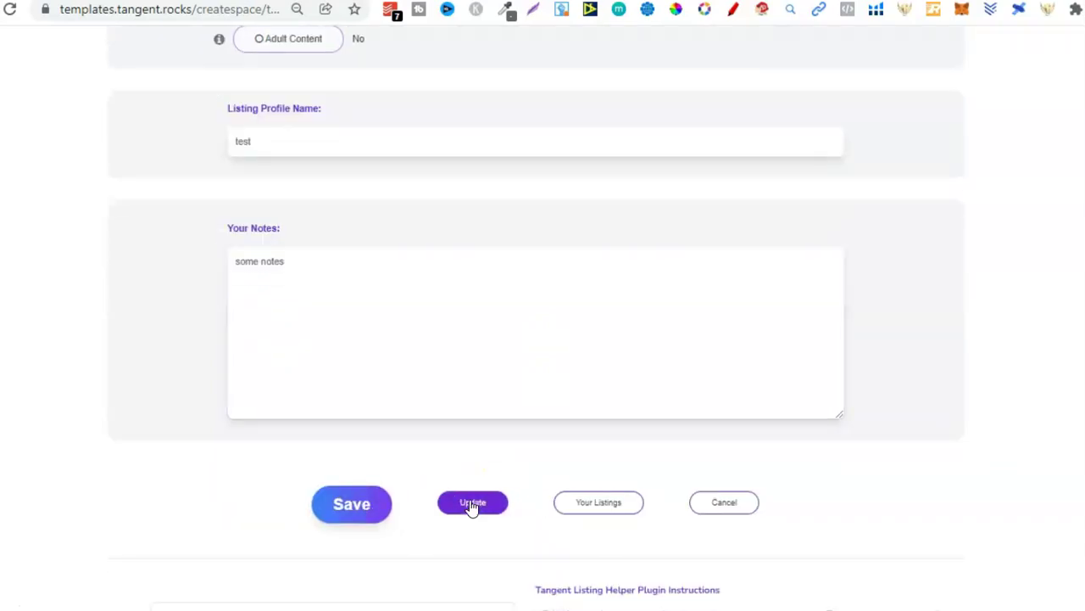
scroll(760, 201, "up", 10)
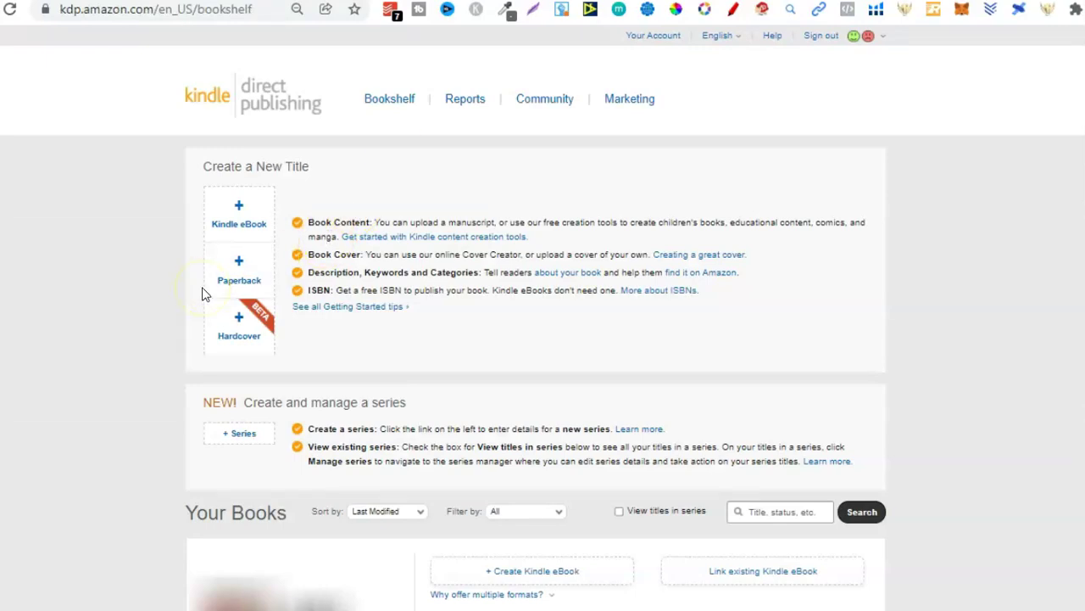
Step: Start a new paperback title in KDP and bring up the List Helper extension
left_click(202, 289)
left_click(247, 255)
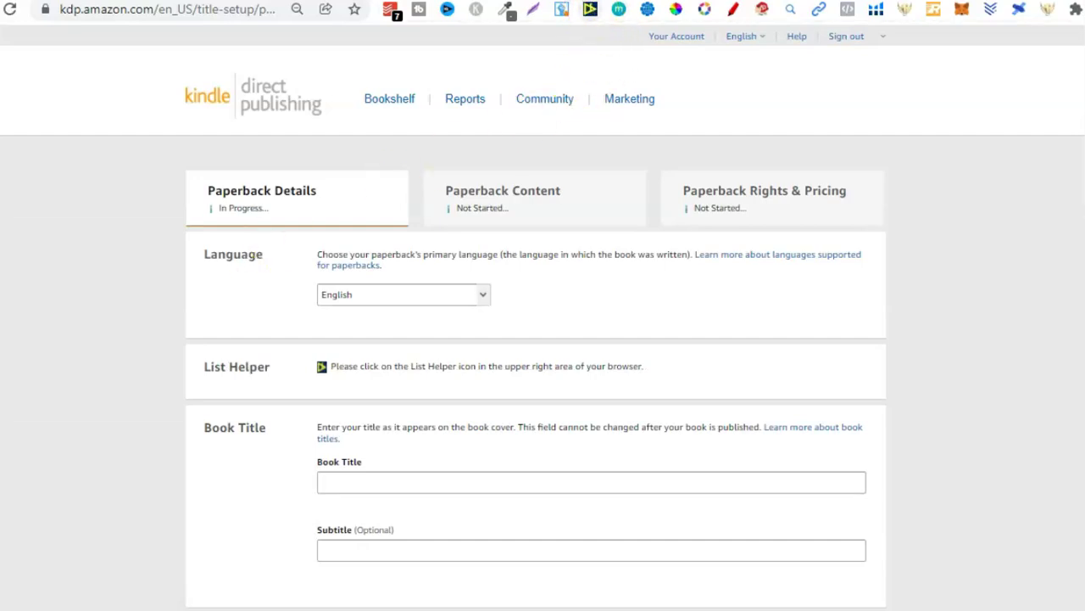
left_click(590, 10)
left_click(590, 10)
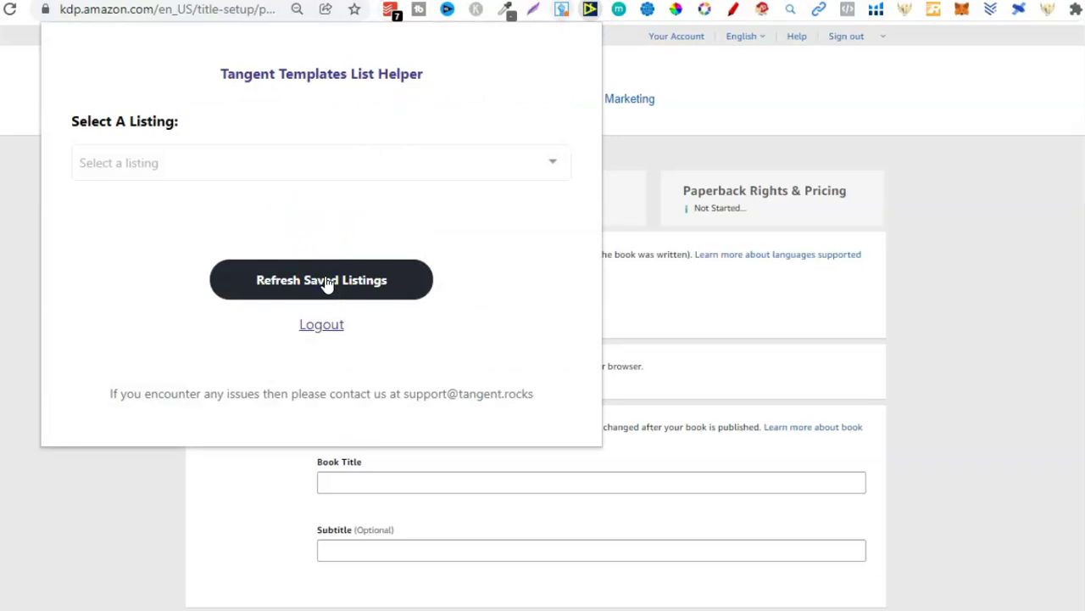
left_click(875, 155)
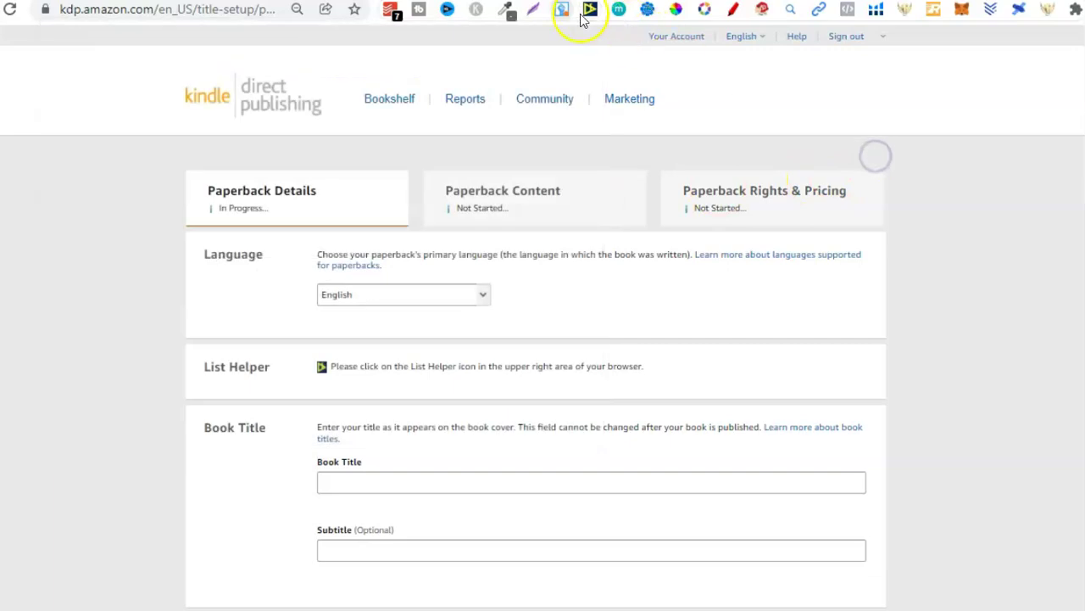
Step: Fill the paperback title and subtitle from the saved listing 'test' via List Helper
left_click(590, 10)
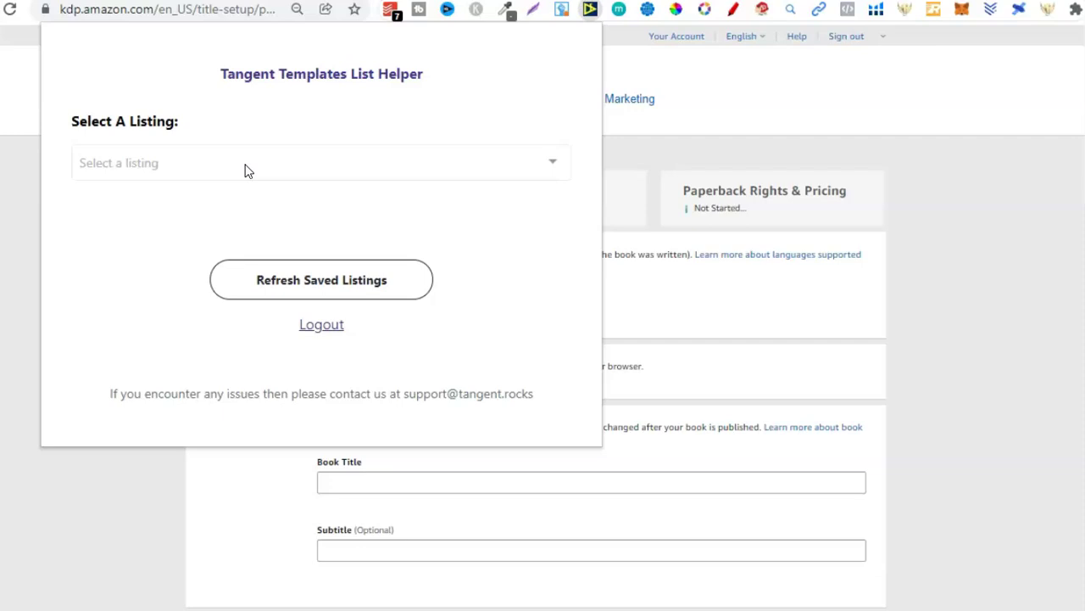
left_click(271, 162)
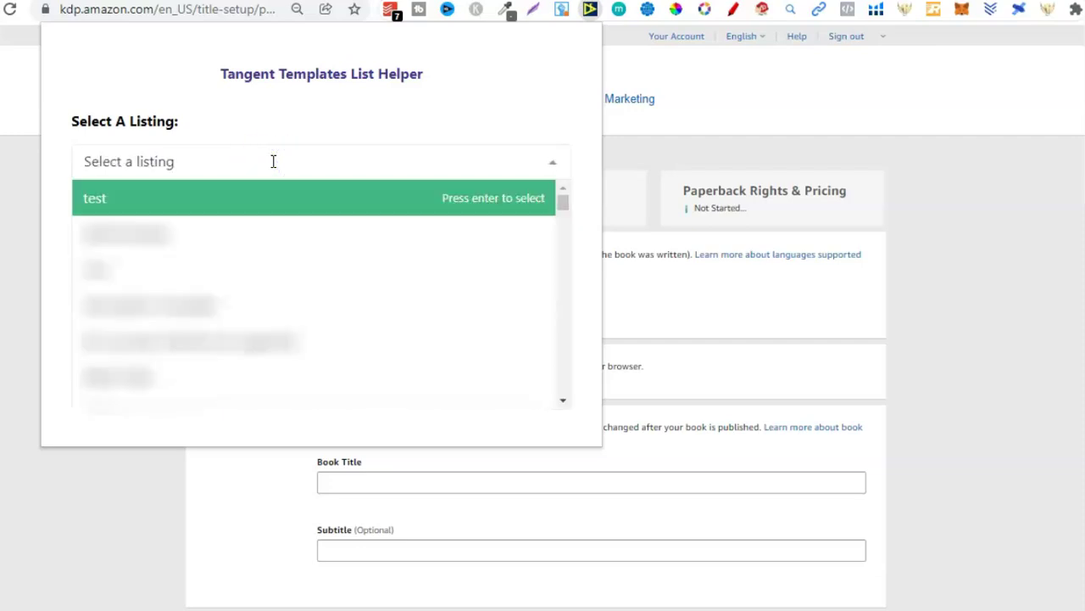
left_click(258, 205)
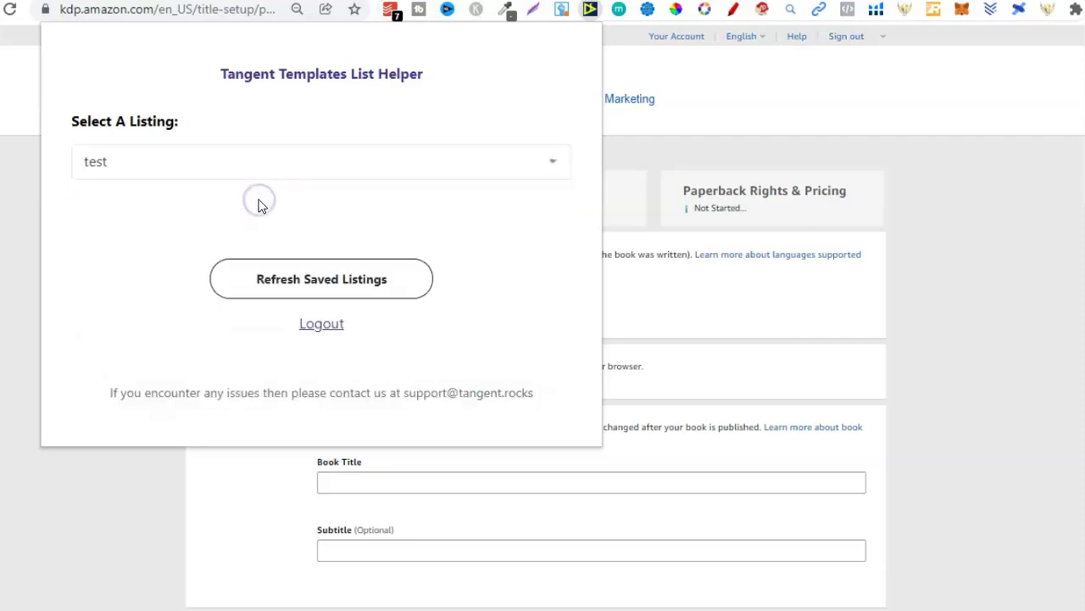
left_click(589, 223)
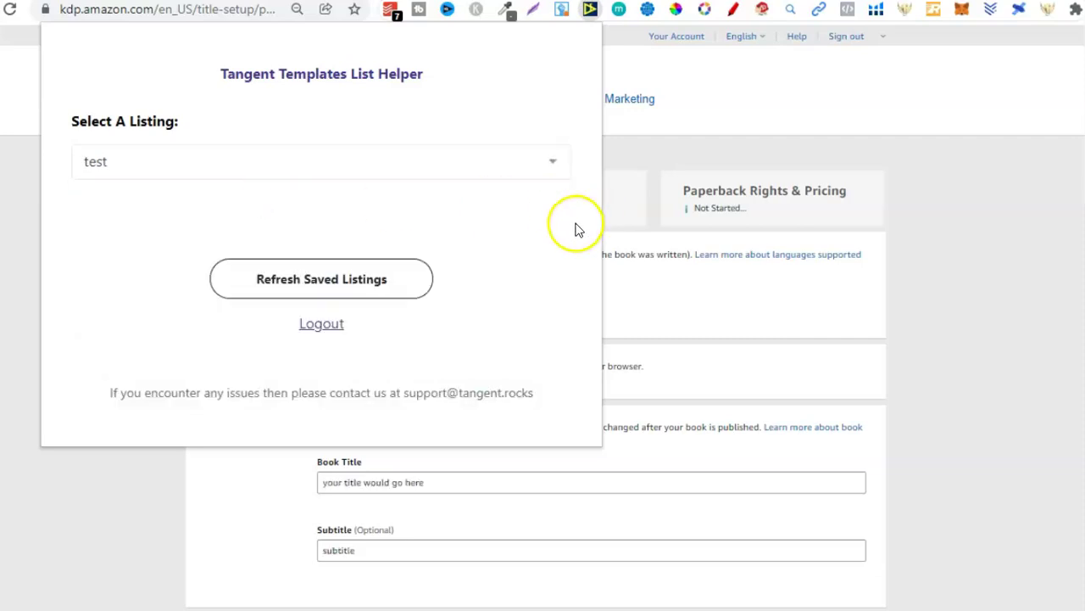
left_click(1004, 273)
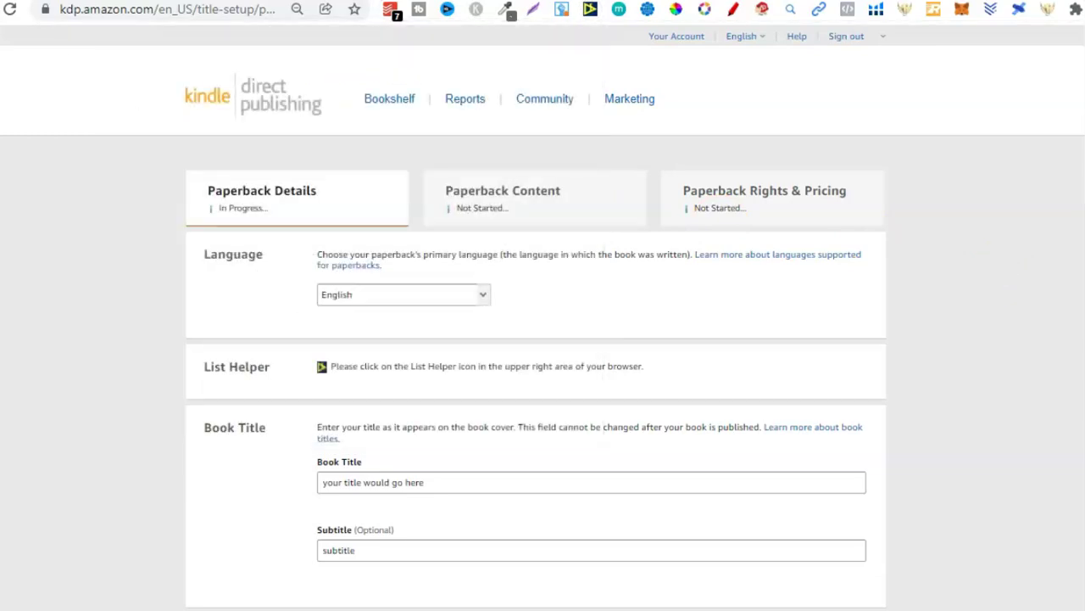
Step: Compare the KDP form's auto-filled author, description and keywords against the Listing Helper tab
scroll(542, 339, "down", 3)
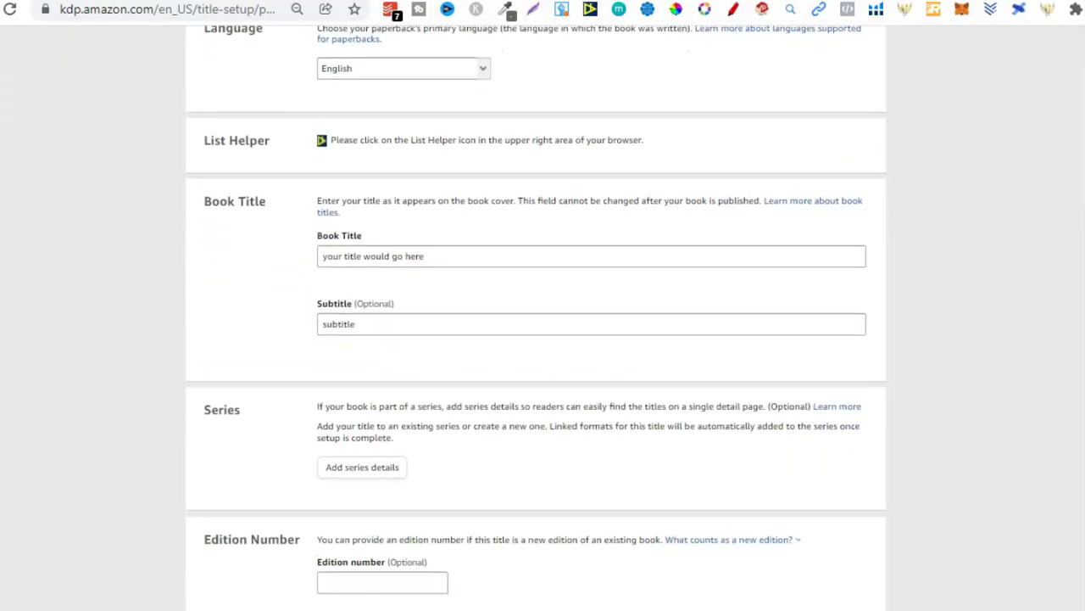
left_click(749, 2)
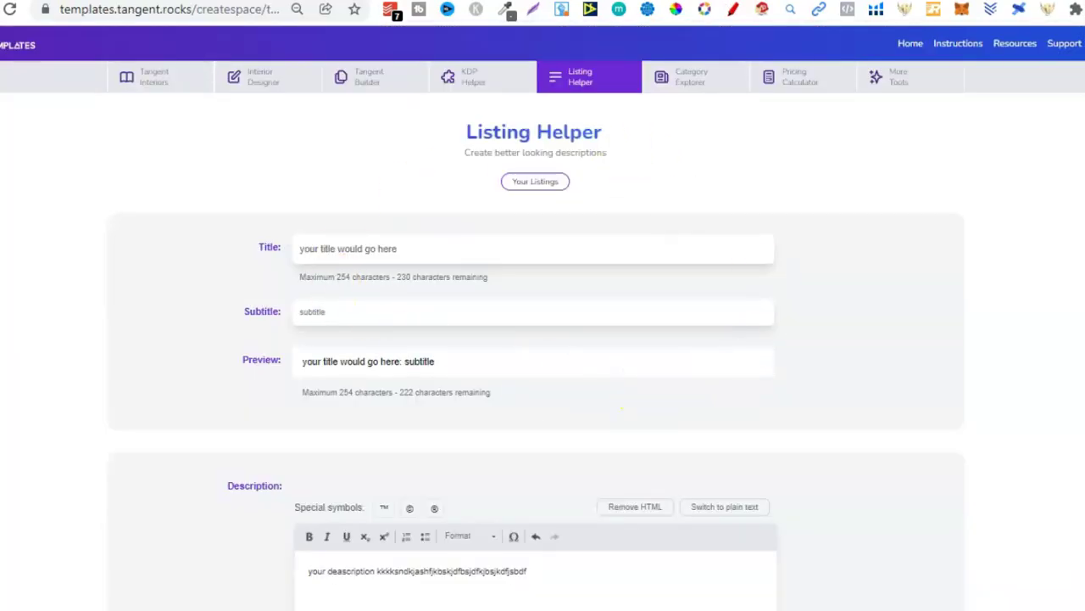
key("ctrl+Tab")
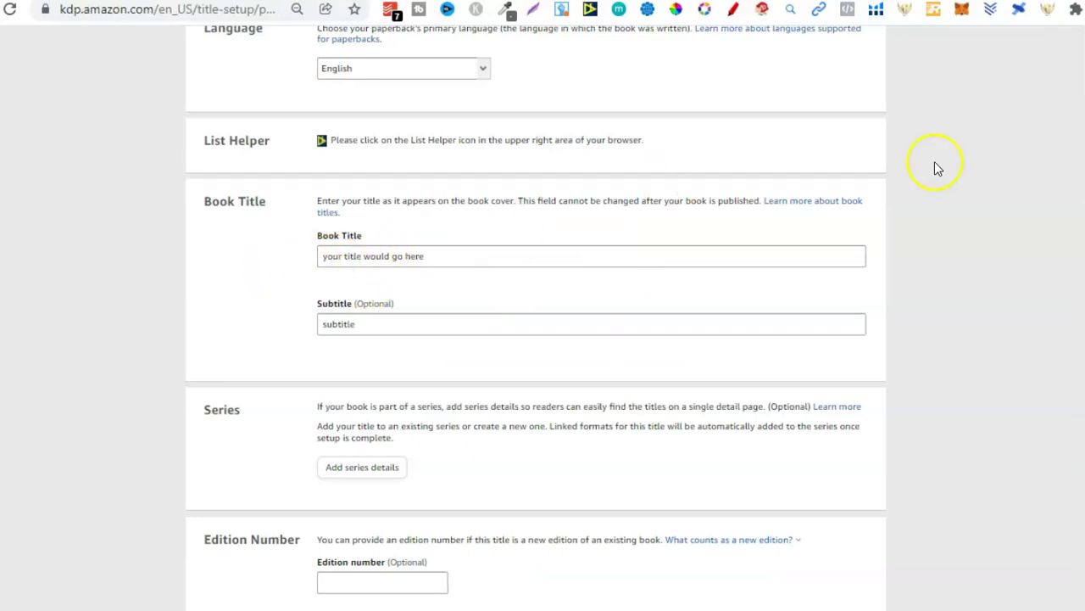
scroll(935, 164, "down", 1)
scroll(536, 339, "down", 5)
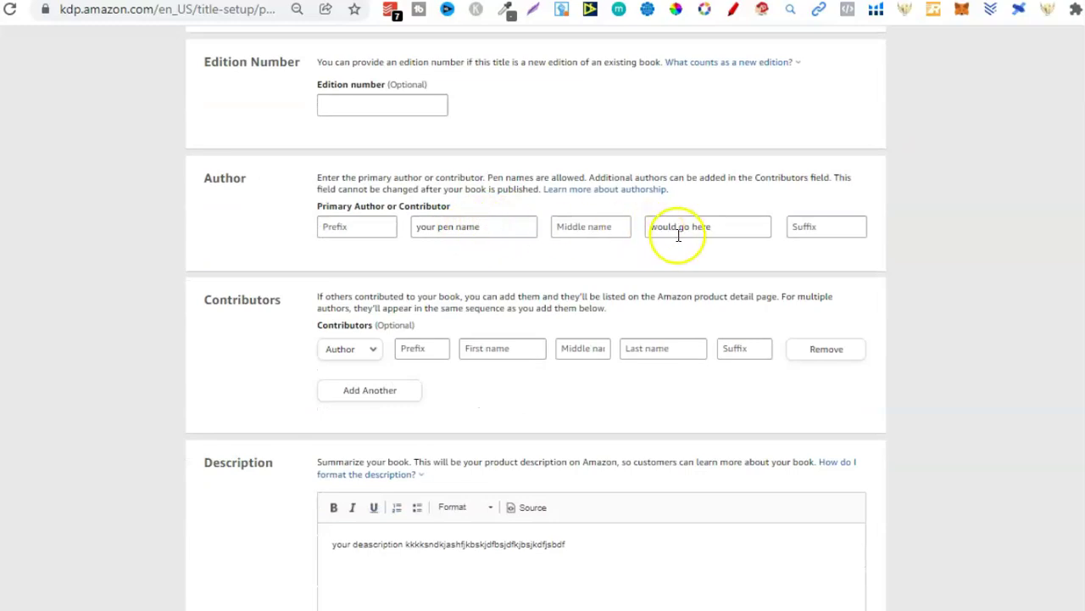
scroll(866, 300, "down", 3)
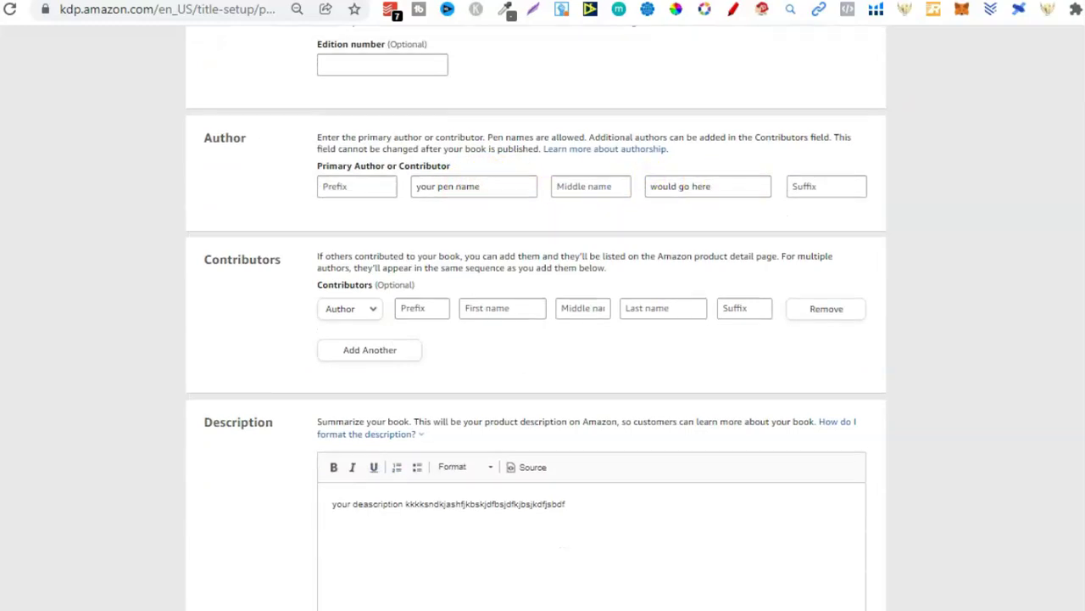
scroll(866, 300, "down", 5)
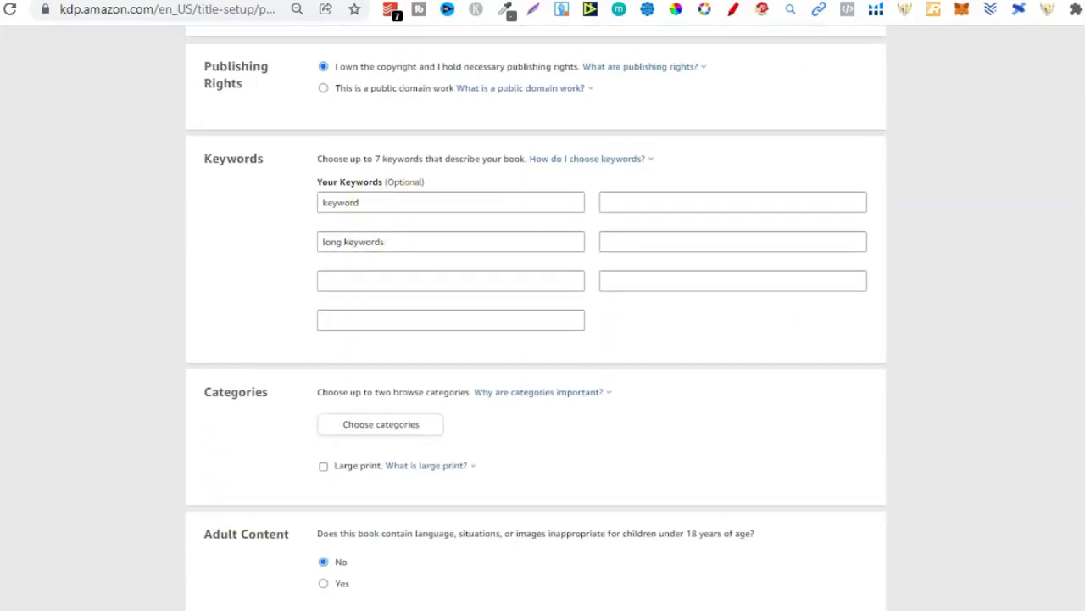
scroll(543, 339, "down", 3)
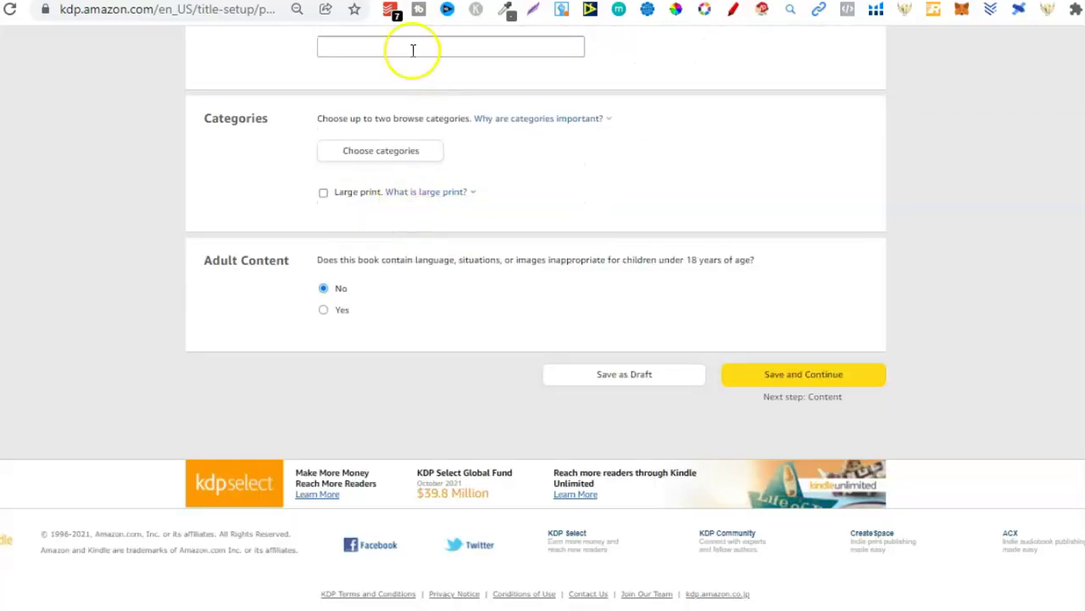
scroll(542, 339, "up", 15)
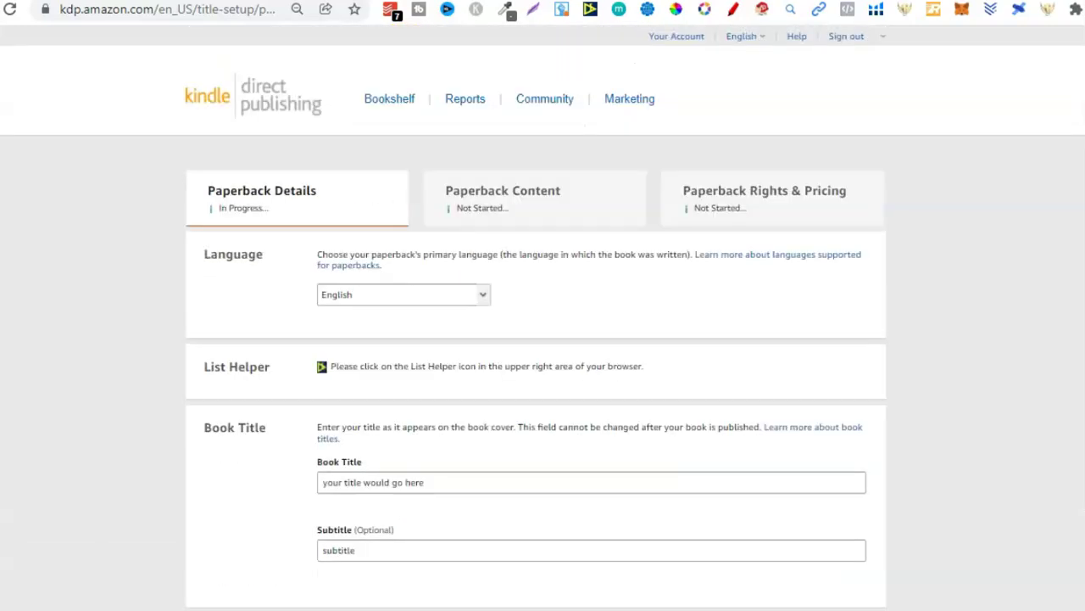
key("ctrl+Tab")
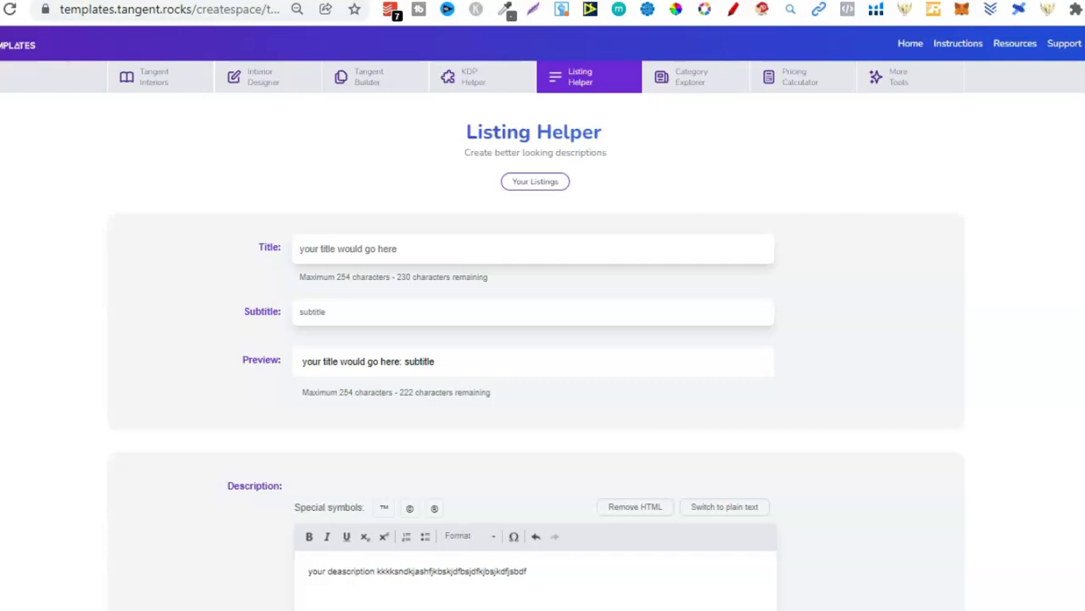
Step: Open the Category Explorer and browse its category lists
left_click(700, 85)
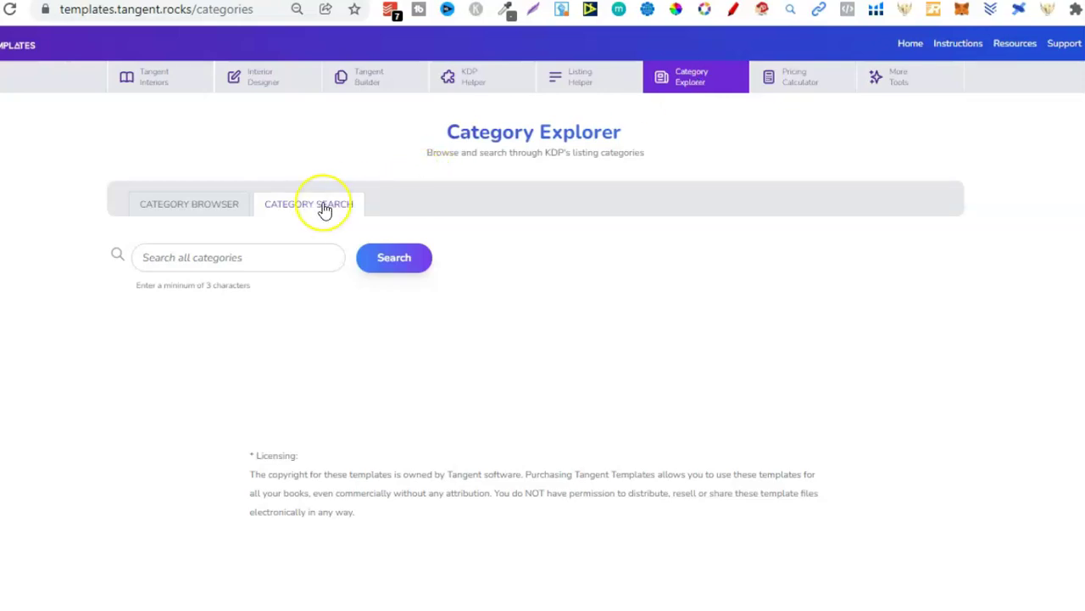
left_click(218, 205)
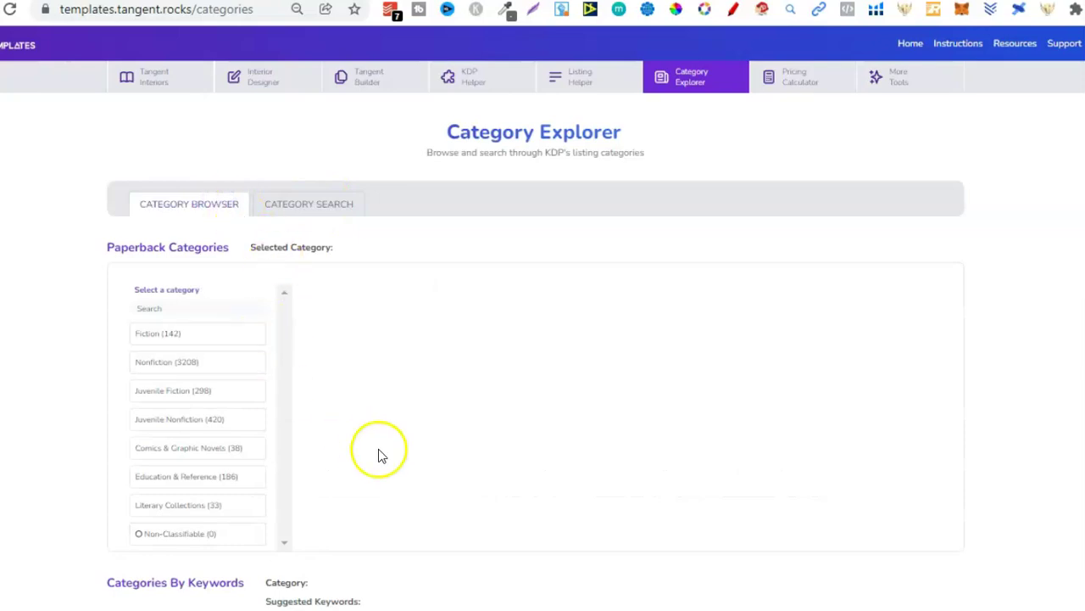
scroll(543, 339, "down", 5)
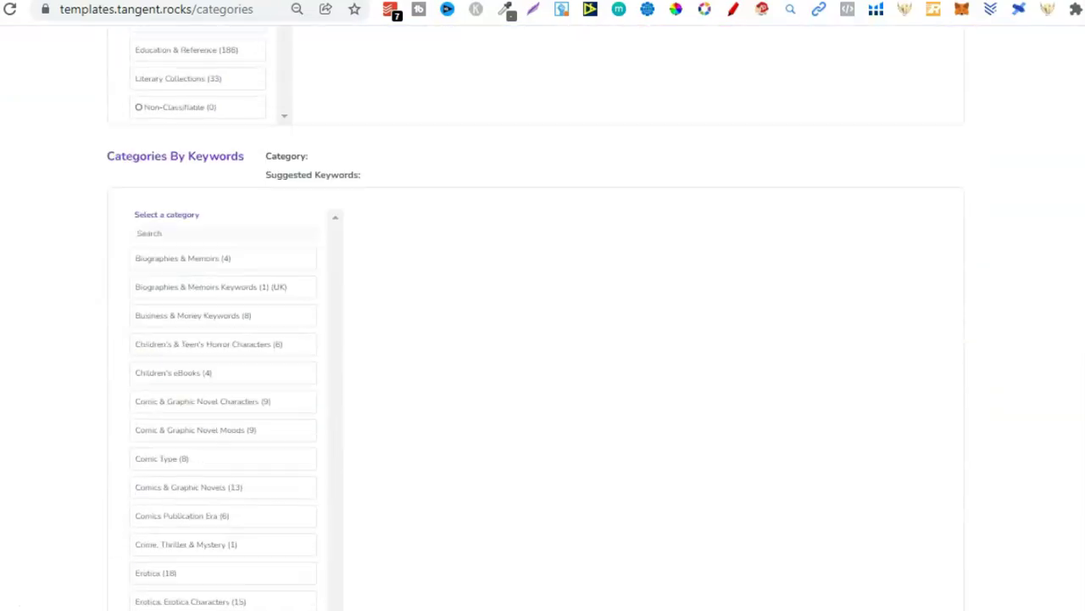
scroll(224, 382, "down", 5)
scroll(543, 340, "up", 10)
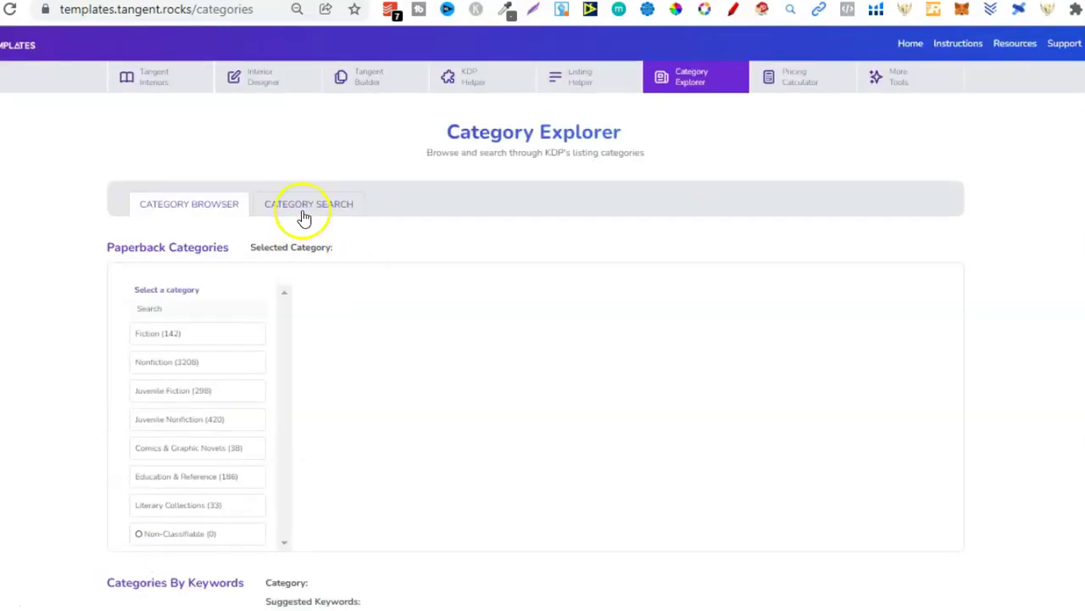
Step: Search all paperback categories for 'animal' and scroll through the matching paths
left_click(304, 215)
left_click(254, 255)
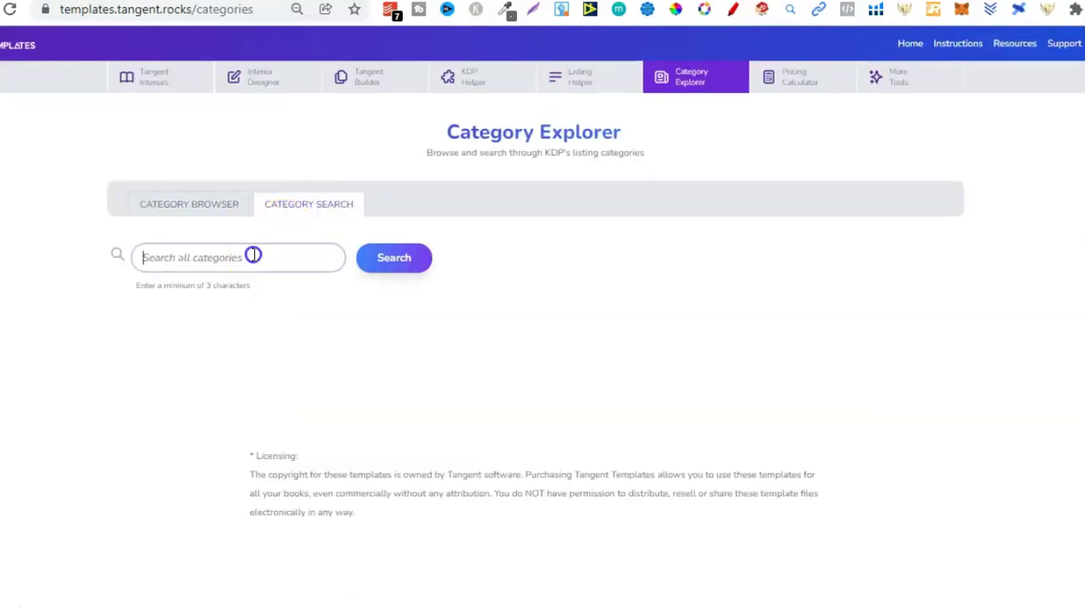
type("animal")
left_click(426, 262)
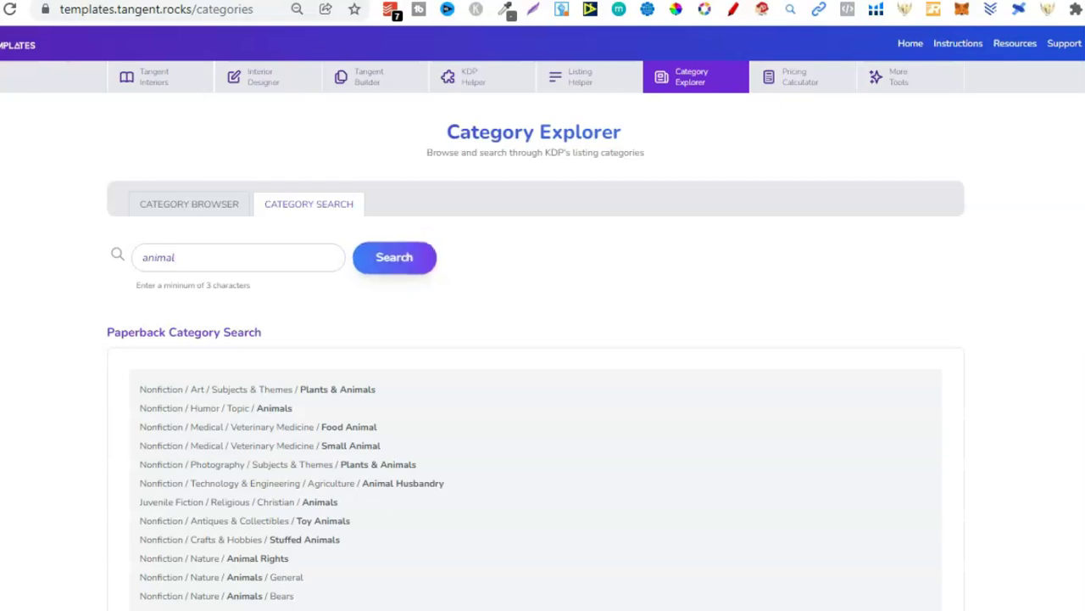
scroll(426, 262, "down", 3)
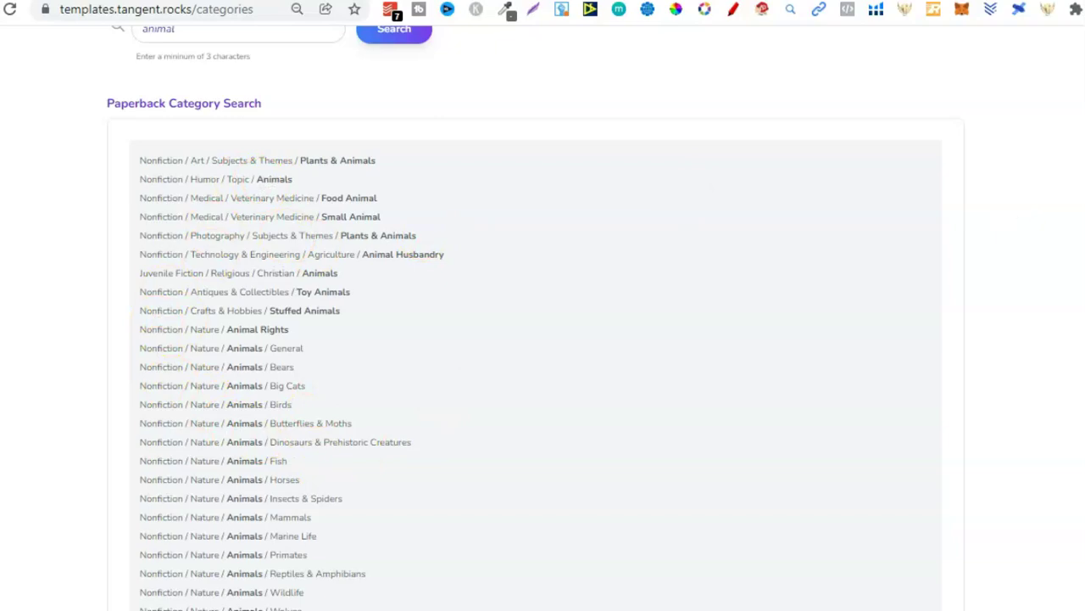
scroll(543, 322, "down", 2)
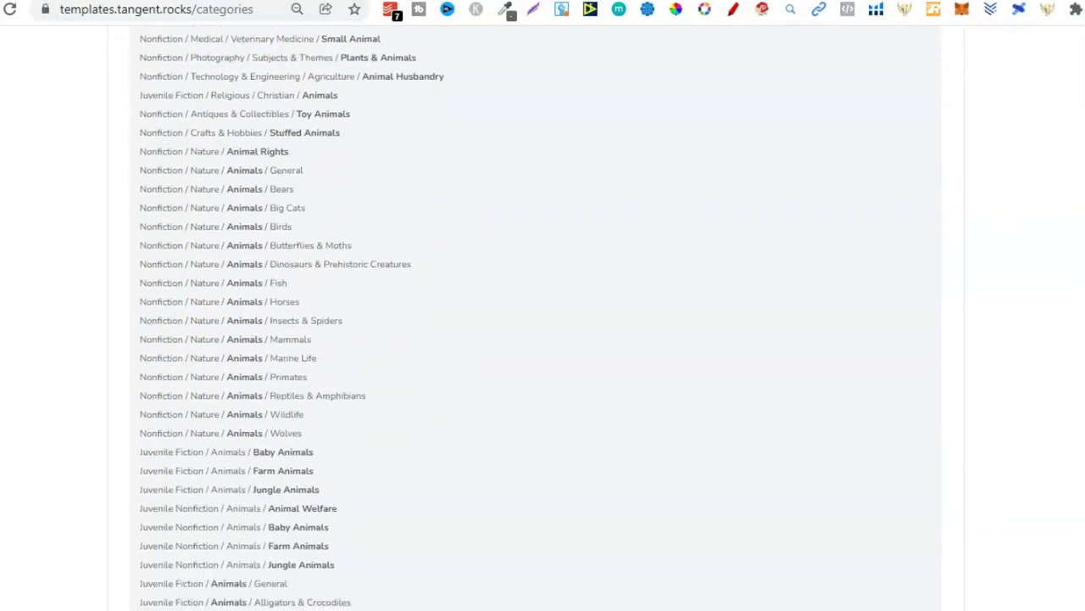
scroll(542, 323, "down", 4)
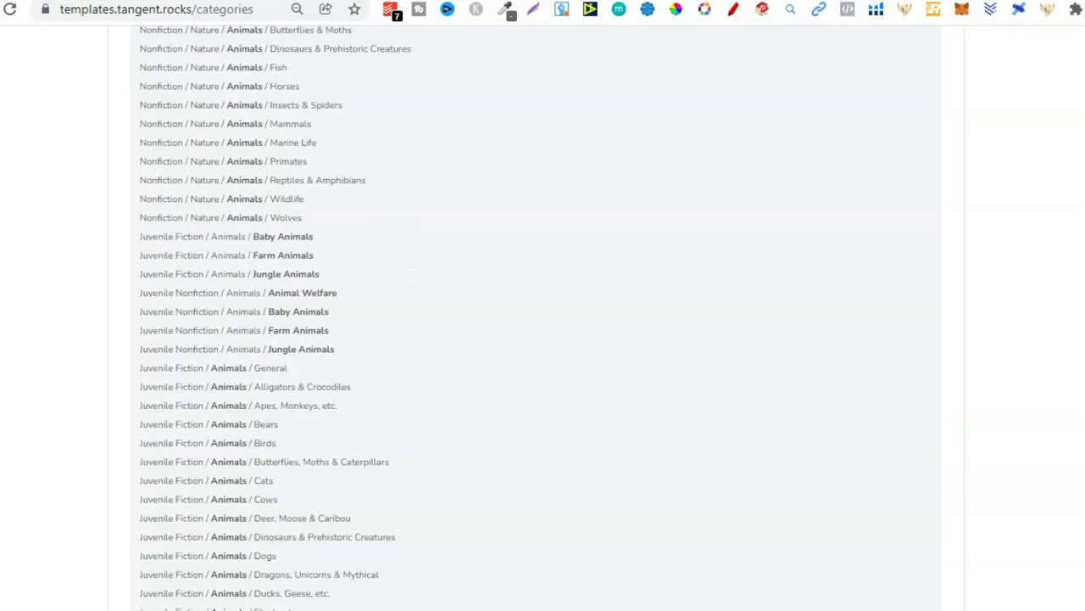
scroll(543, 323, "down", 6)
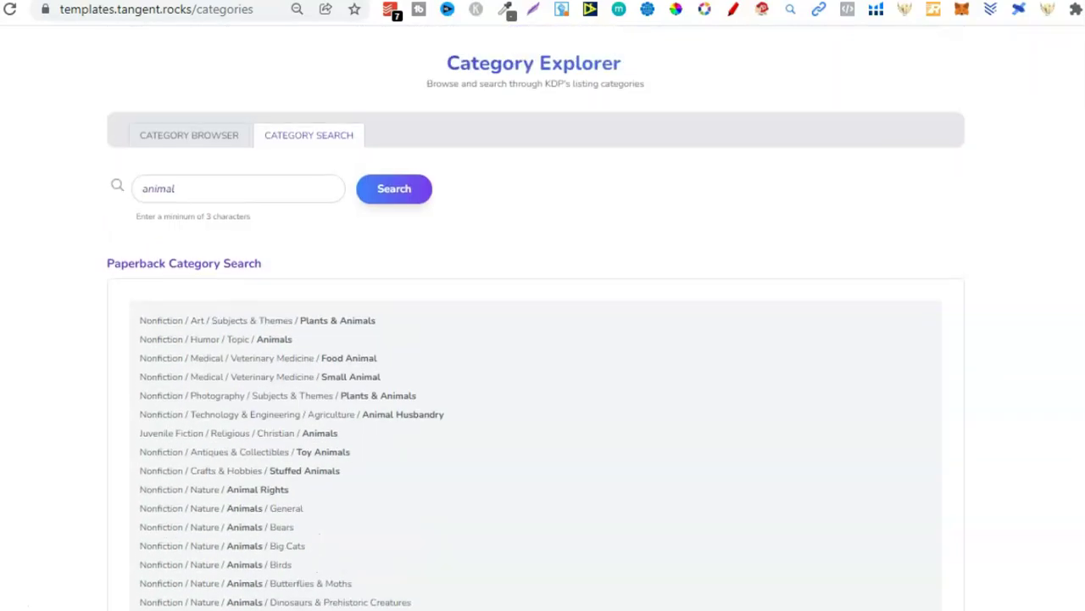
scroll(543, 323, "up", 1)
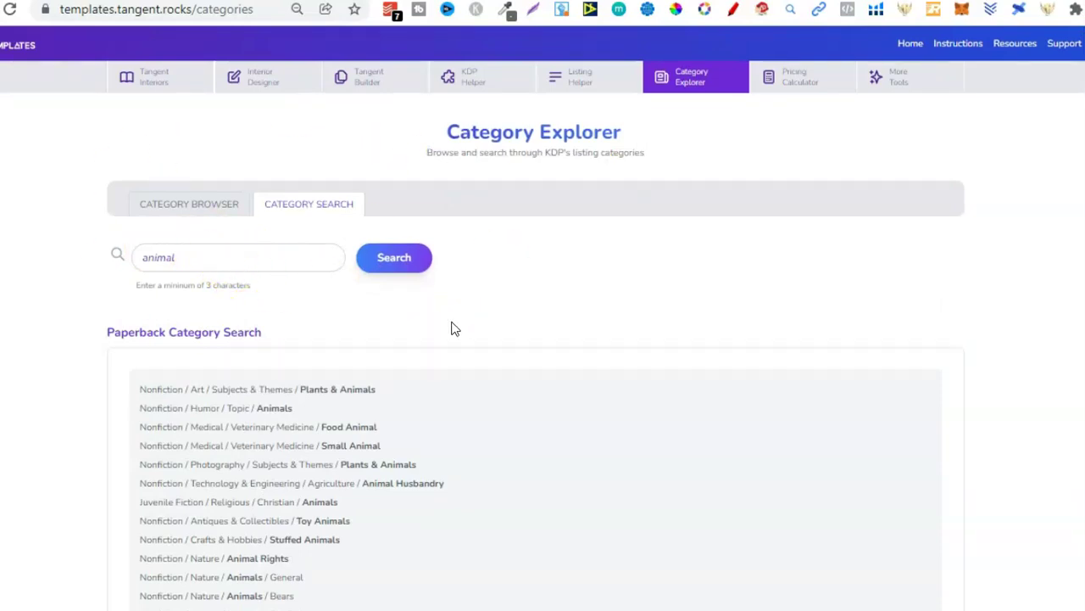
Step: In the Pricing Calculator, keep Paperback and Black ink, and set page count 100
left_click(799, 85)
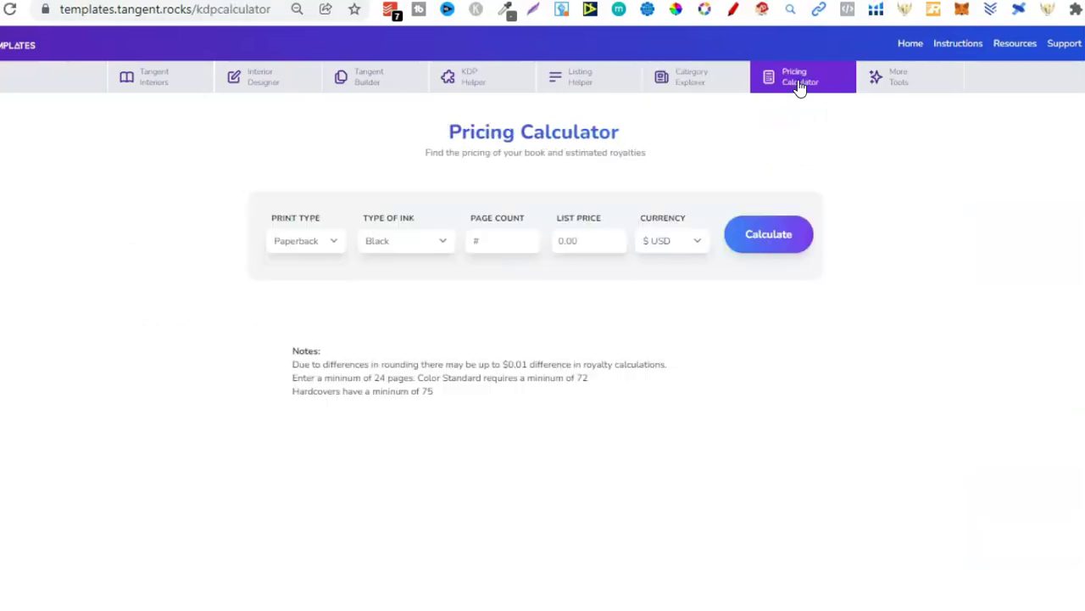
left_click(298, 242)
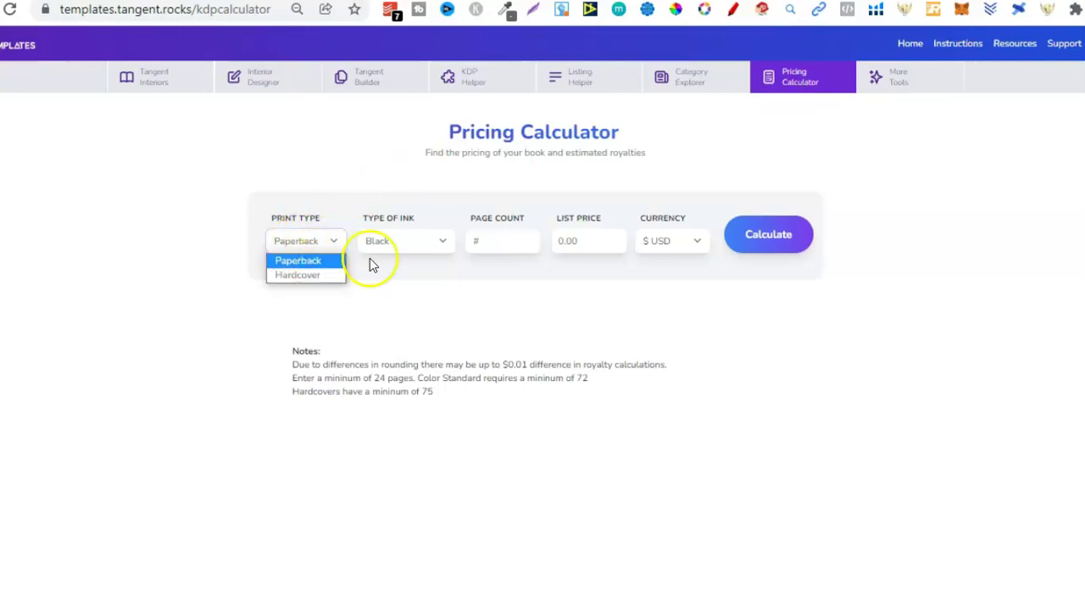
left_click(402, 244)
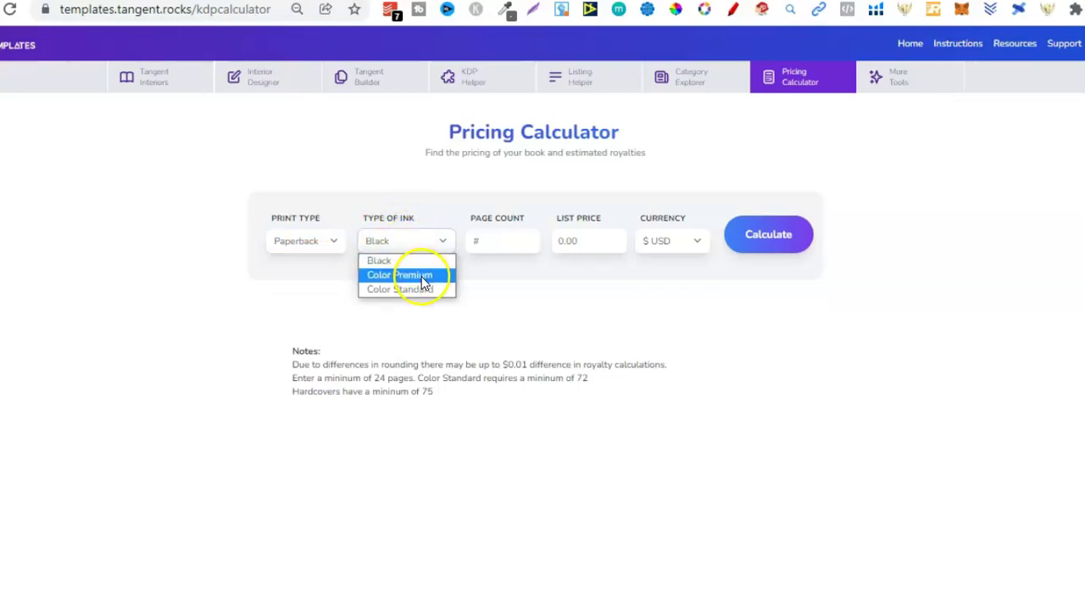
left_click(538, 288)
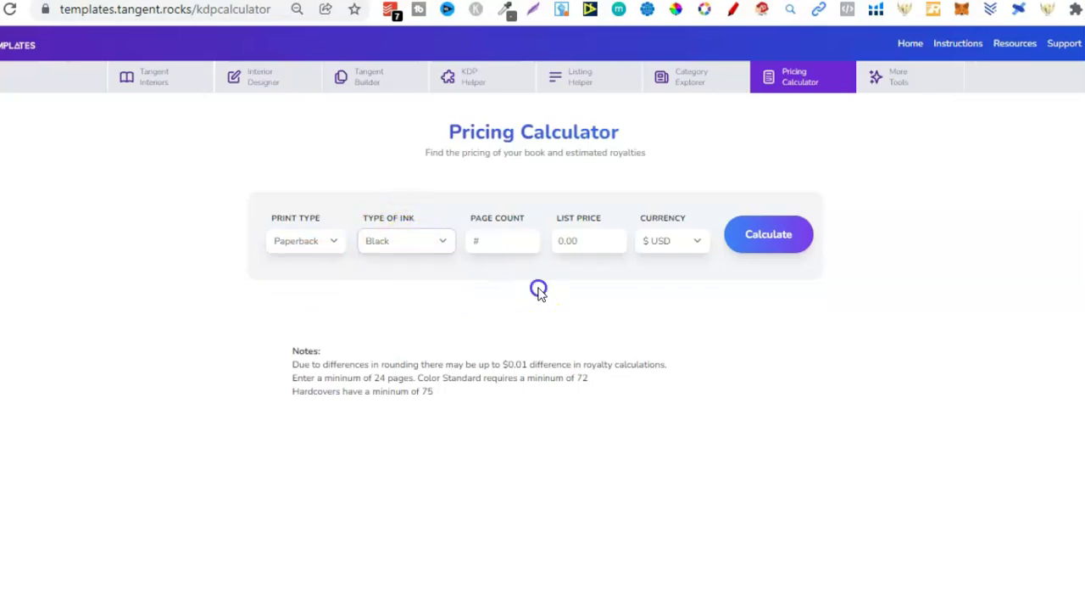
left_click(498, 242)
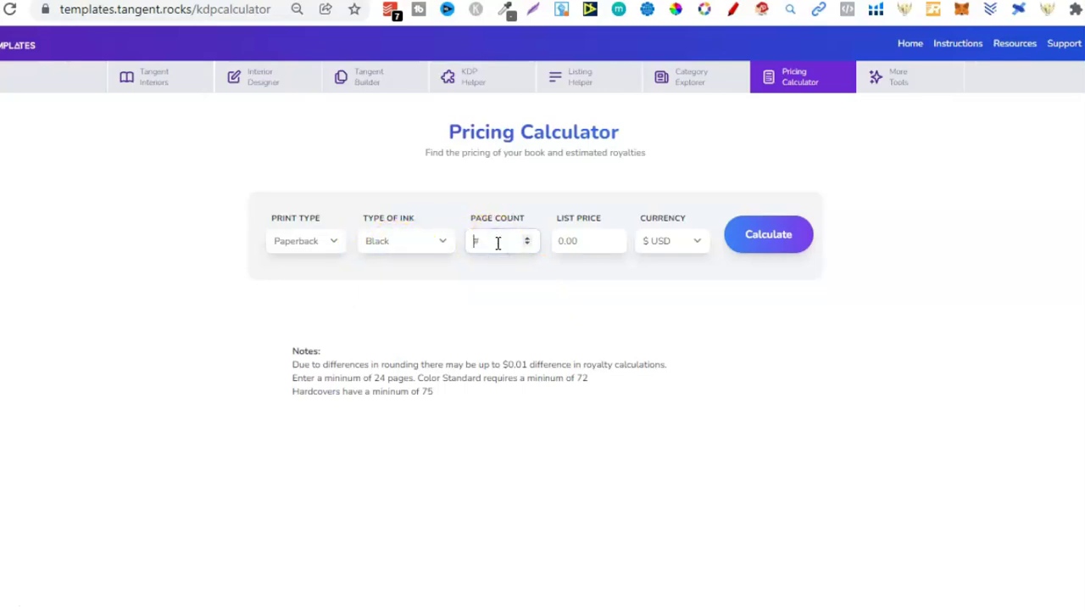
type("1000")
key("BackSpace")
Step: Enter list price 6.99, calculate, and highlight the $2.04 U.S. royalty
left_click(580, 242)
type("6.99")
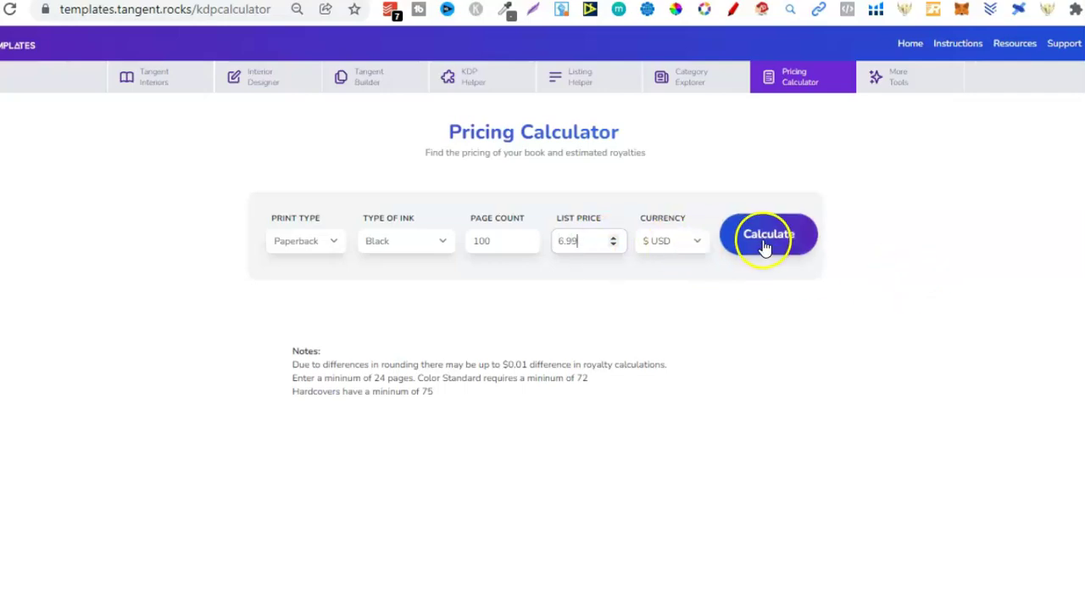
left_click(765, 244)
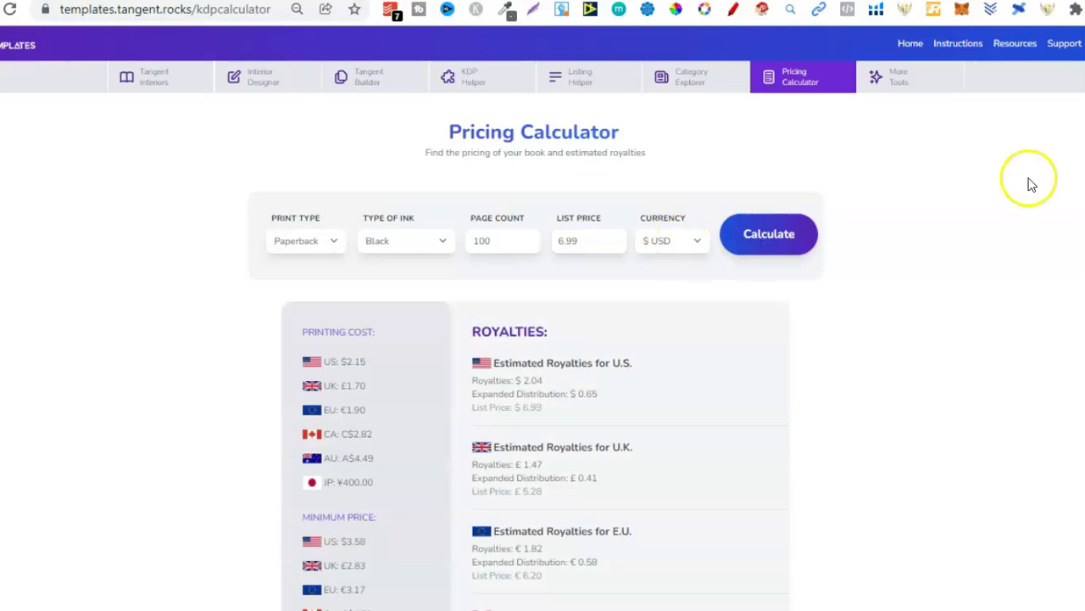
scroll(1031, 184, "down", 1)
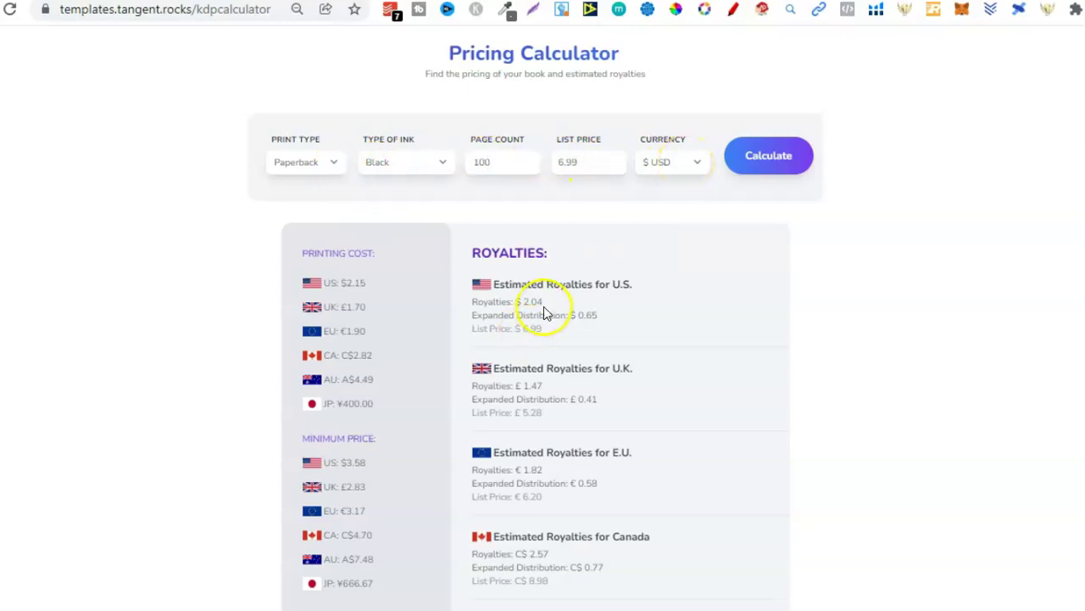
left_click_drag(544, 302, 518, 304)
scroll(543, 339, "up", 1)
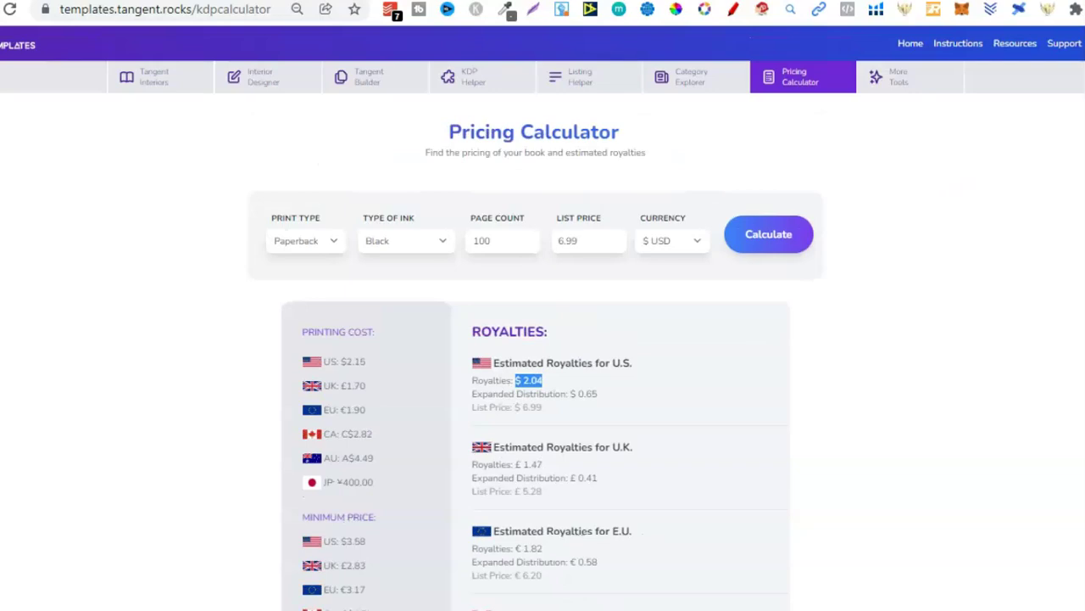
Step: Browse the More Tools cards, starting with the PDF Inspector
left_click(885, 87)
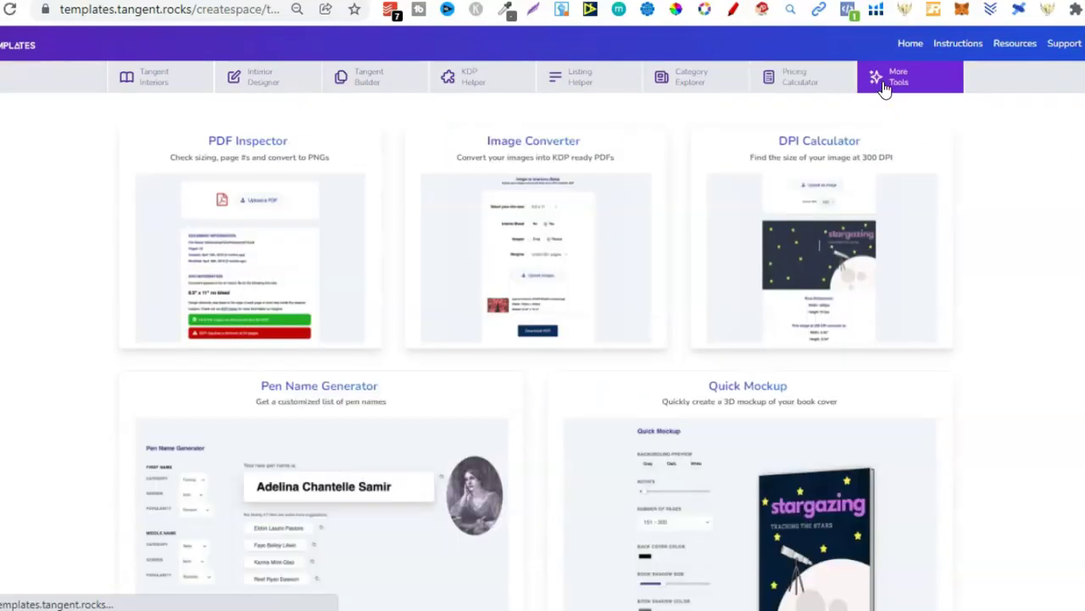
left_click(236, 148)
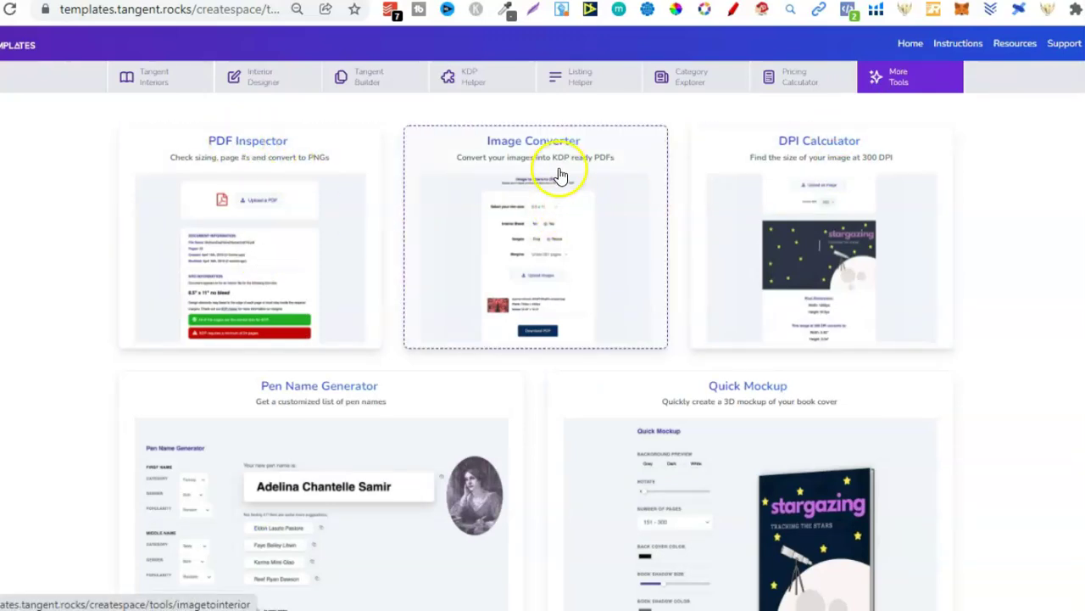
scroll(543, 340, "down", 1)
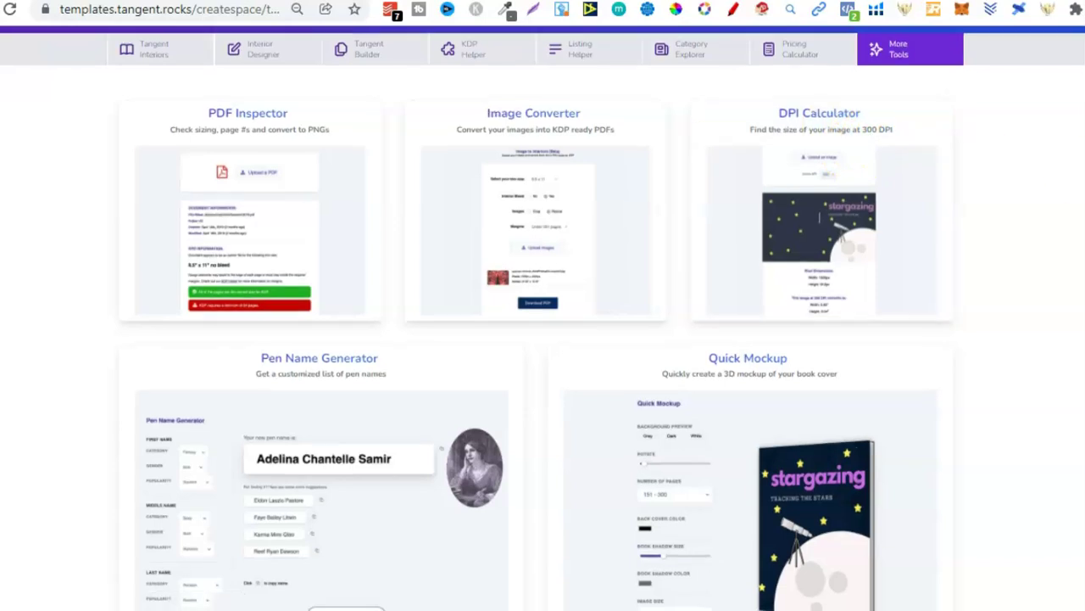
scroll(543, 339, "down", 2)
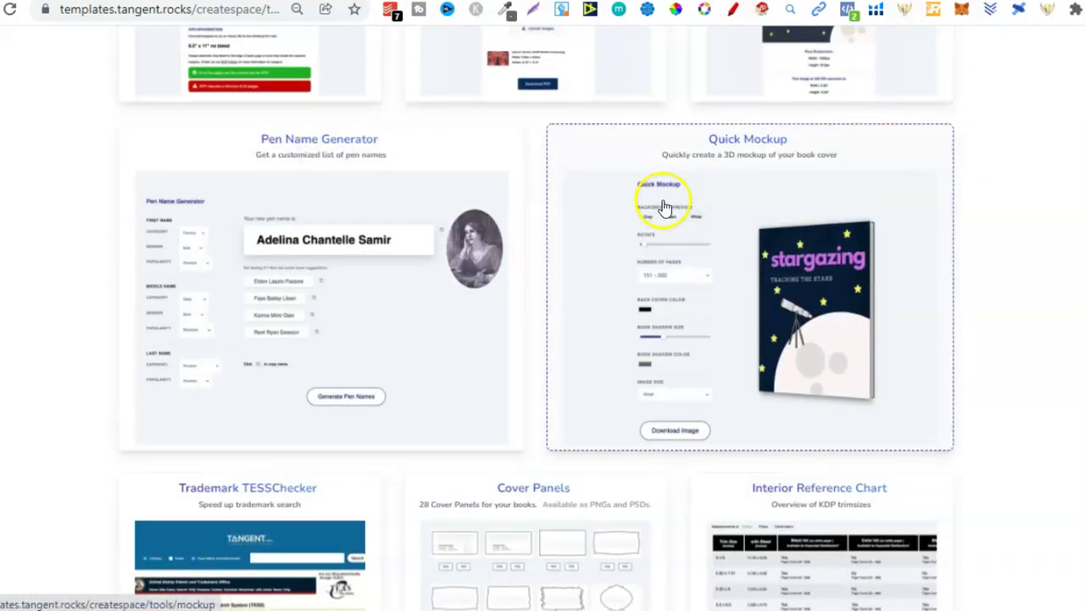
scroll(543, 339, "down", 3)
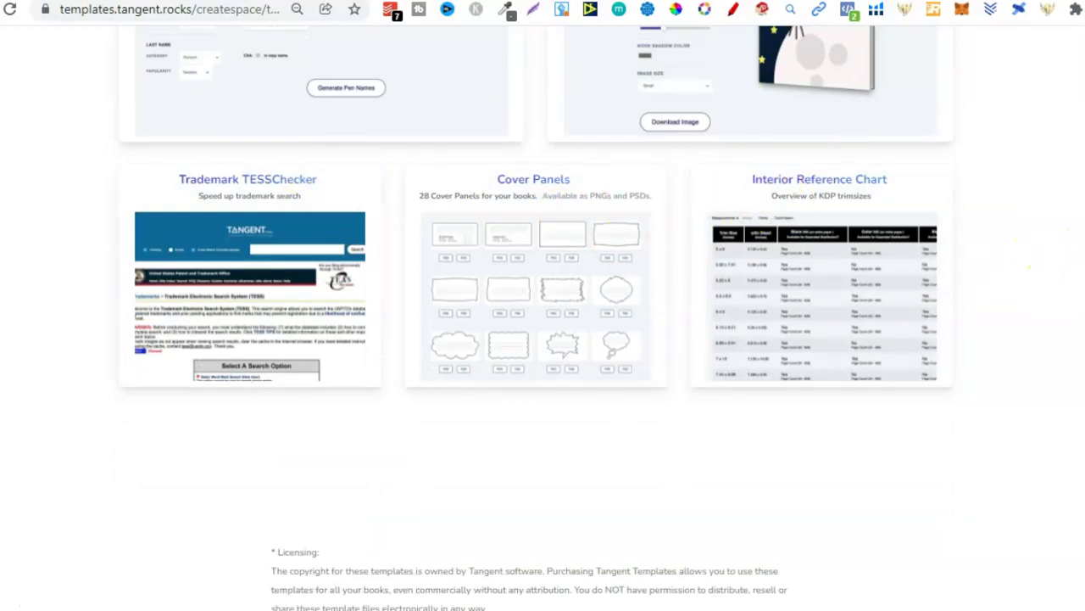
scroll(542, 340, "up", 5)
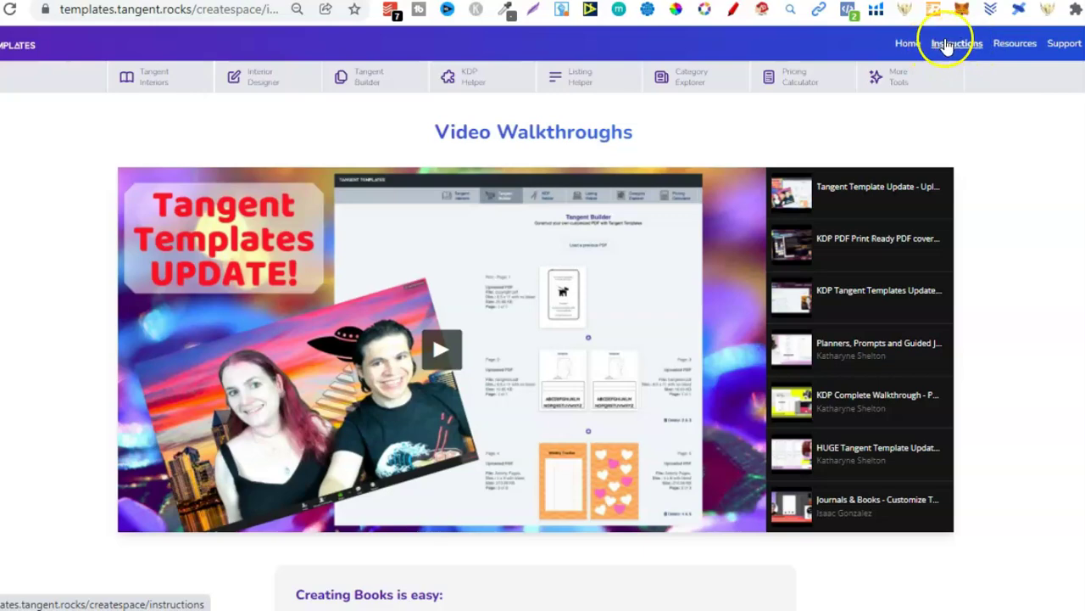
Step: Scroll the Instructions page, then open the Tangent Interiors templates
scroll(543, 339, "down", 3)
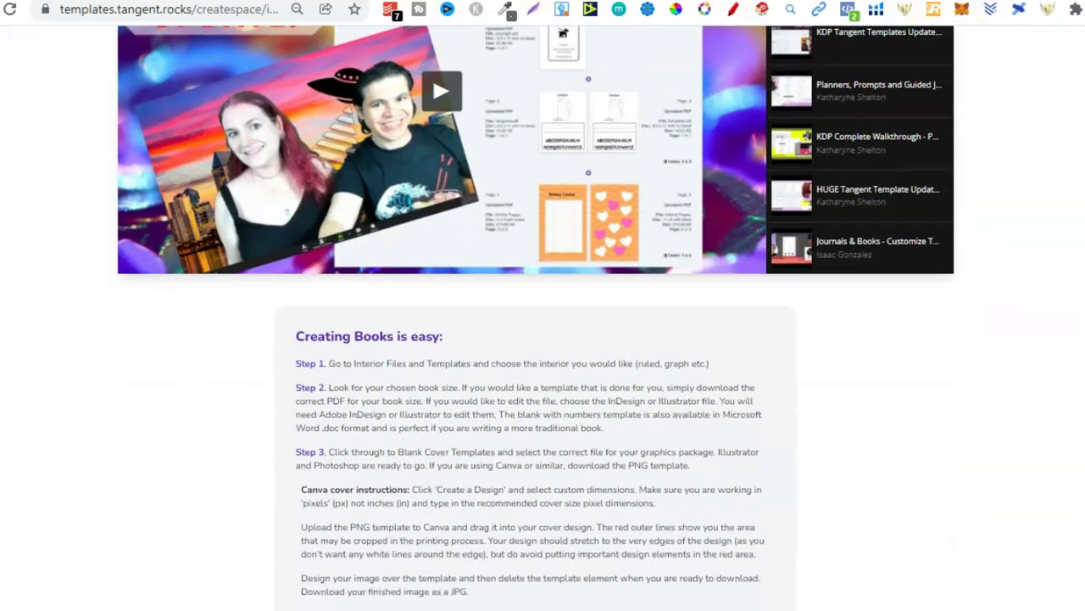
scroll(543, 339, "up", 3)
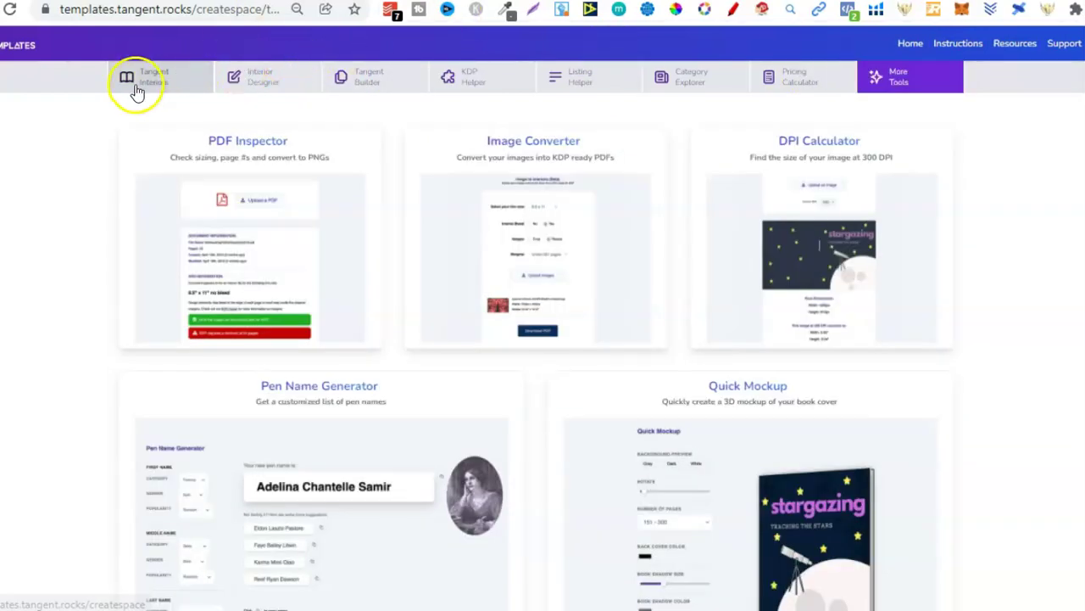
left_click(134, 85)
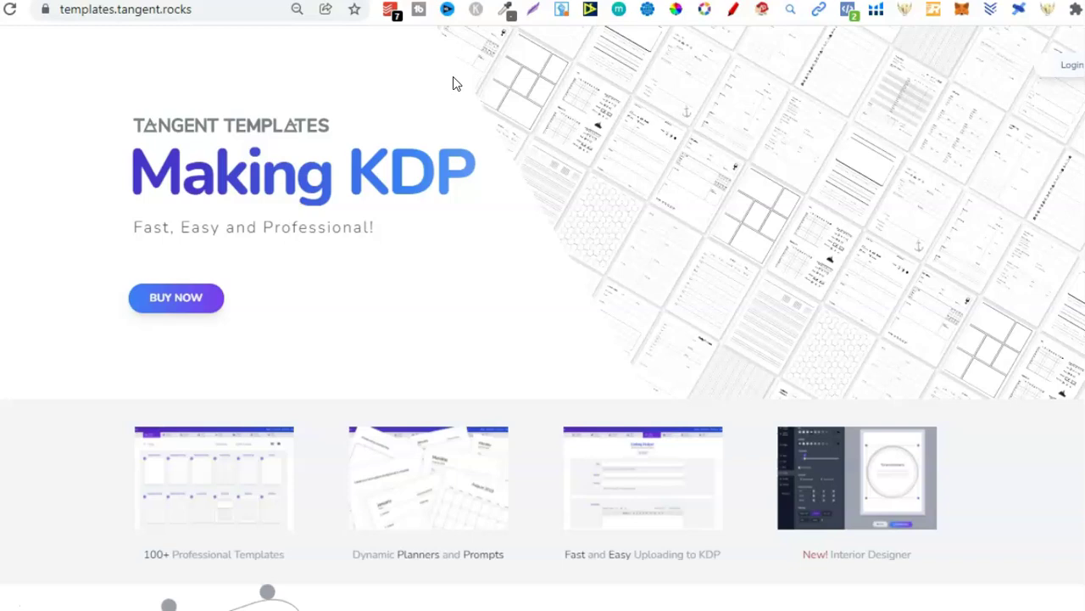
Step: Open the interior template library from the home page
left_click(455, 54)
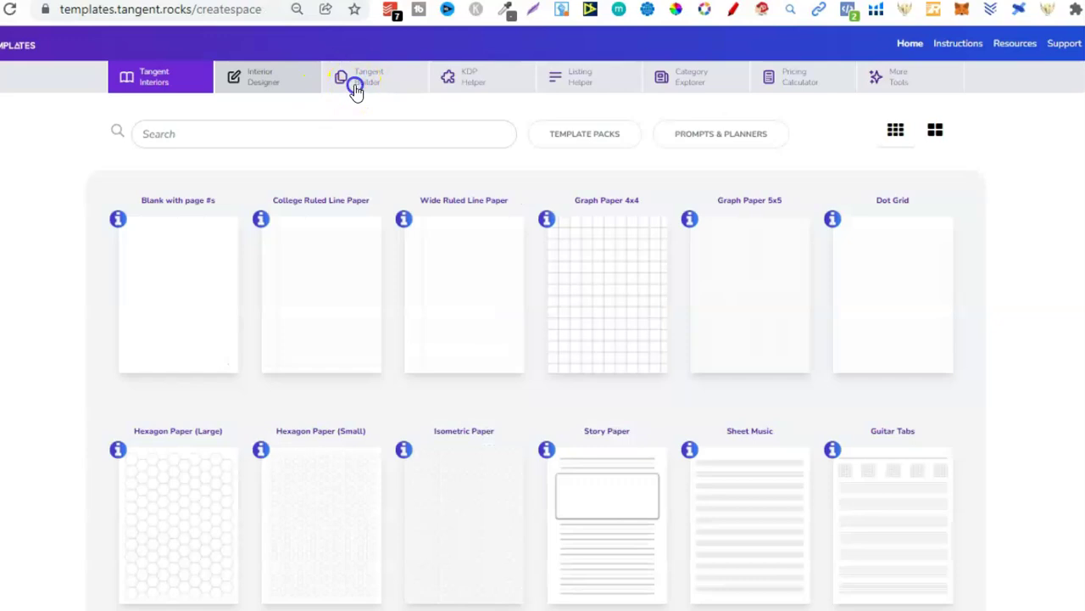
Step: Switch to the Tangent Builder tool
left_click(355, 85)
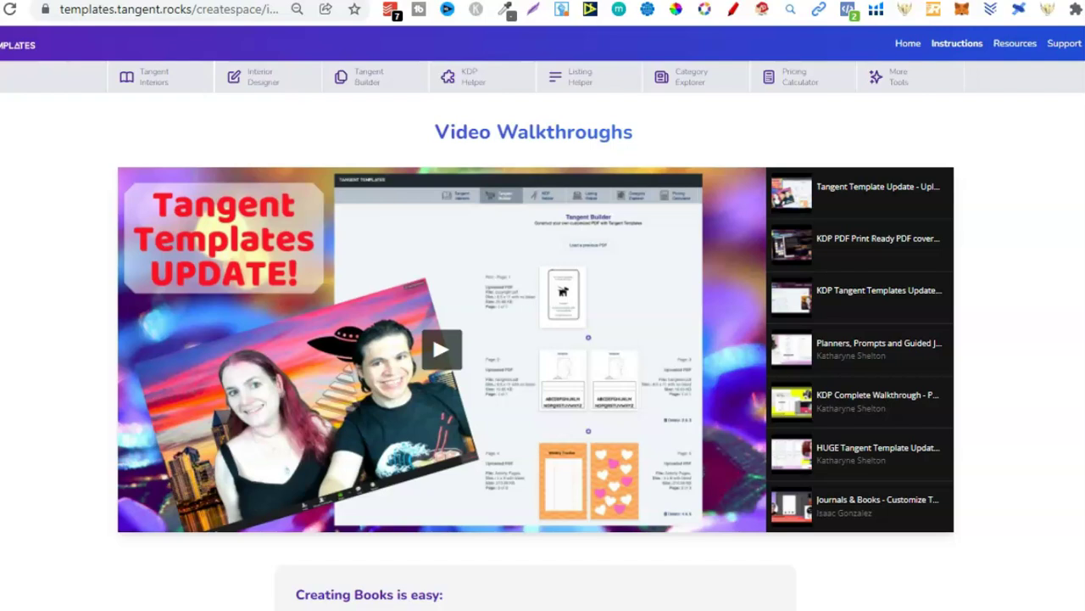
Step: Open the Tangent Interiors templates from the navigation bar
left_click(129, 84)
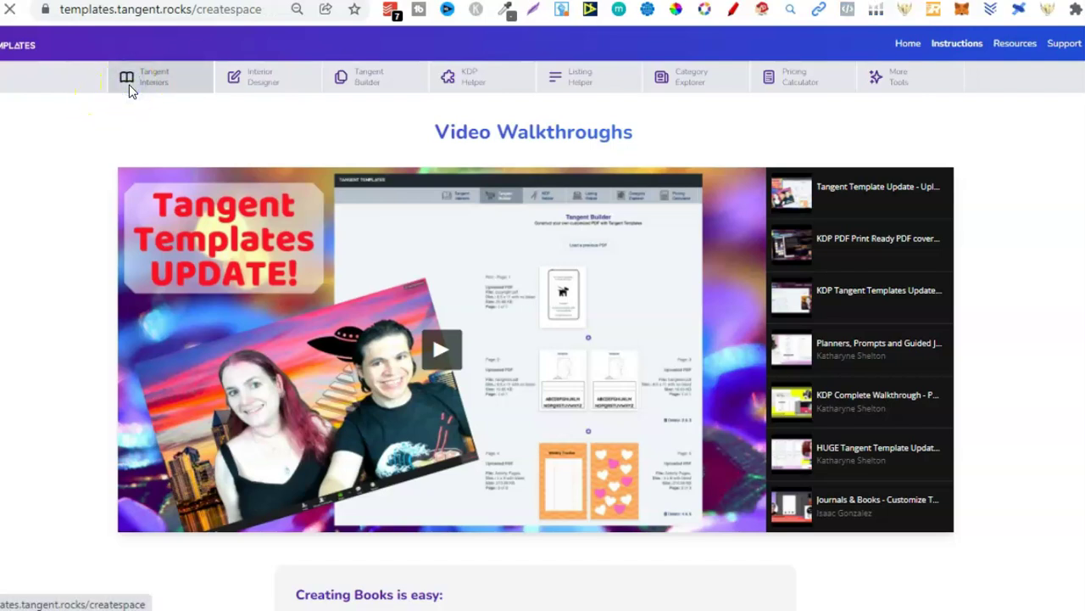